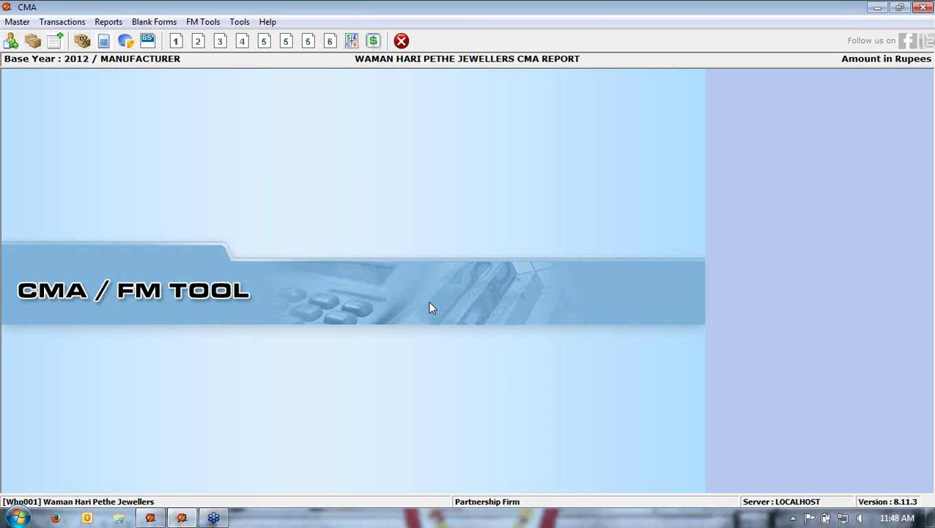
# Open a blank new-client form in the Client Master and review its status options and jurisdiction fields.
pyautogui.click(16, 22)
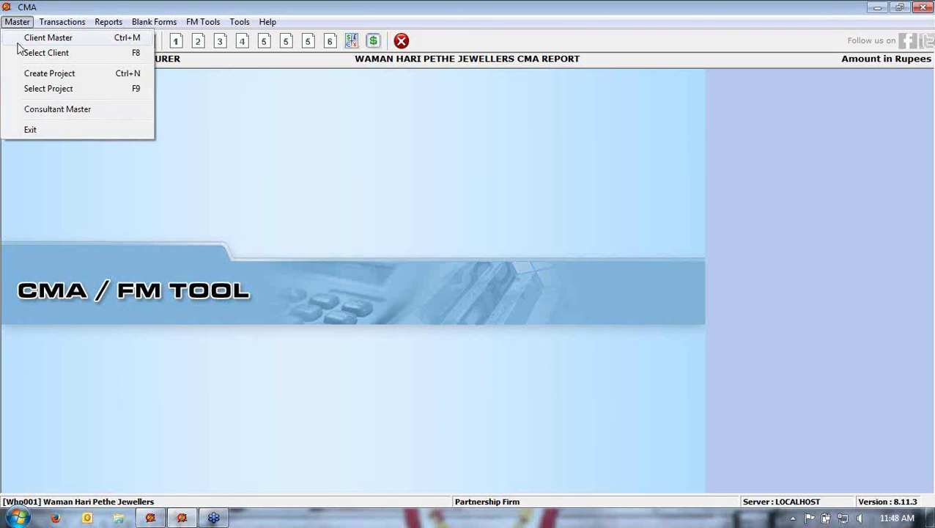
pyautogui.click(20, 43)
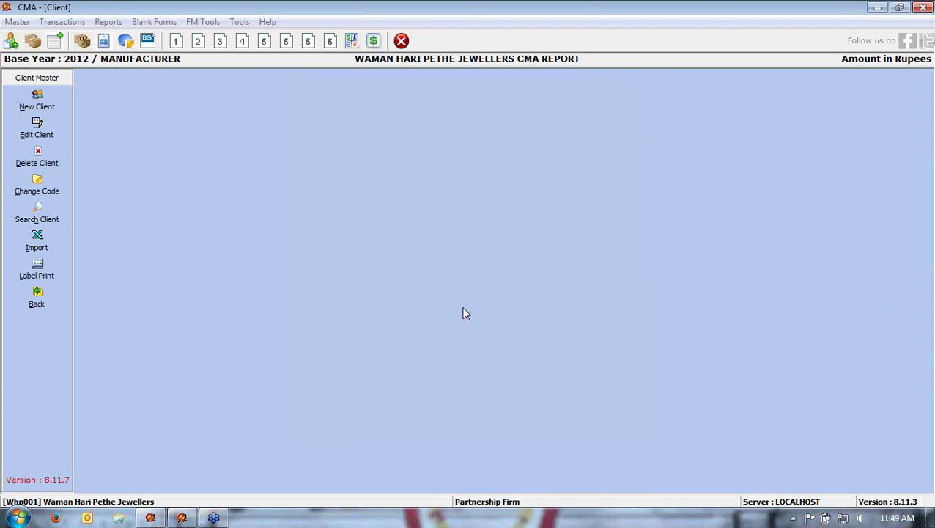
pyautogui.click(37, 98)
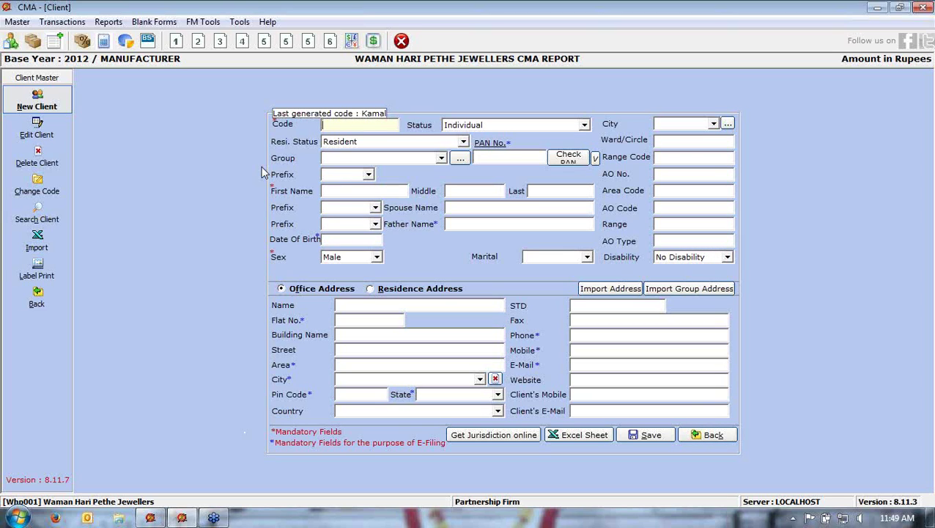
pyautogui.click(483, 126)
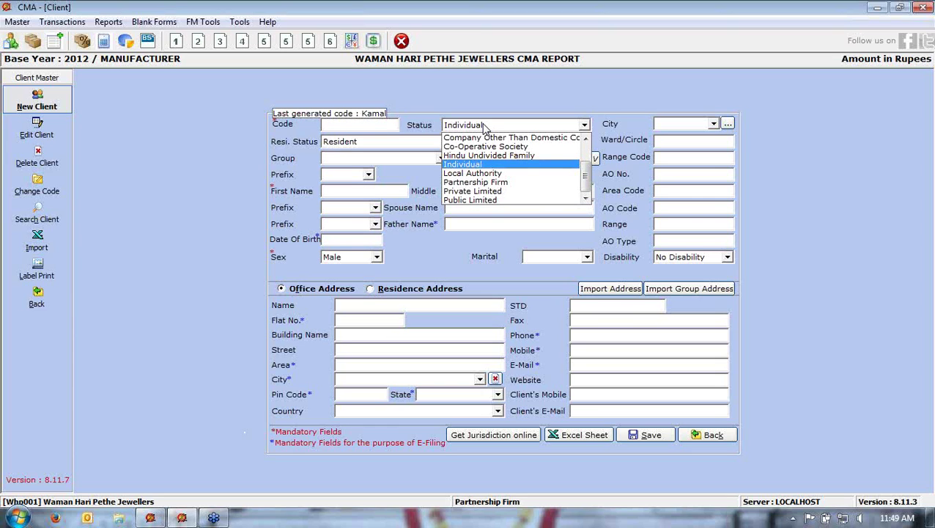
pyautogui.click(487, 101)
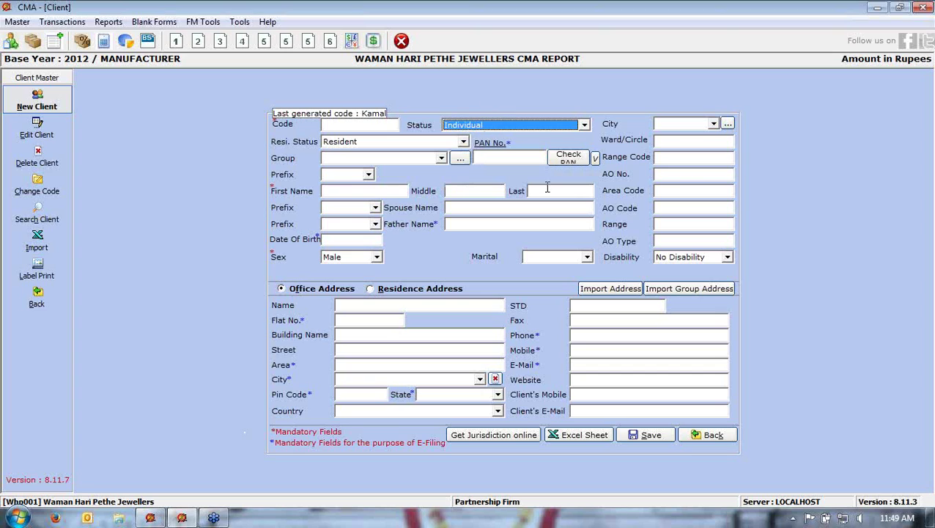
pyautogui.click(666, 163)
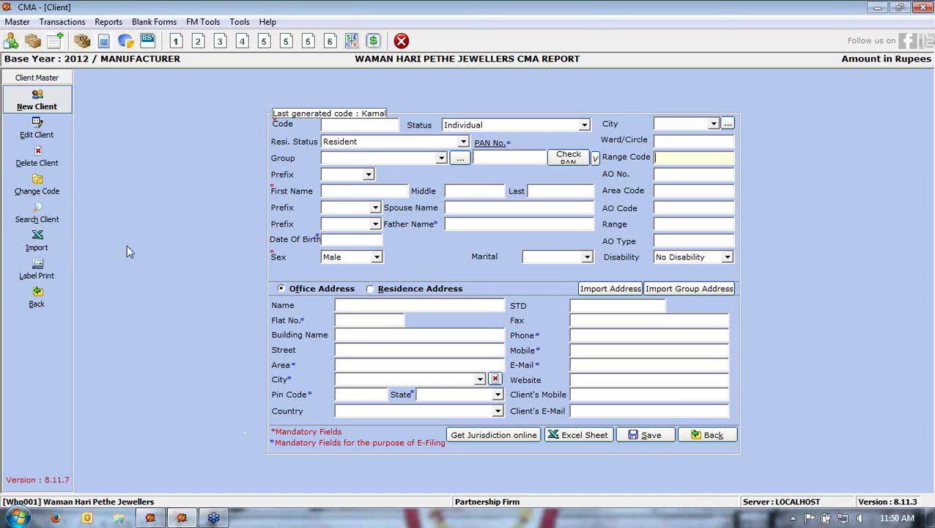
# Select Waman Hari Pethe Jewellers from the client list as the active client.
pyautogui.click(17, 22)
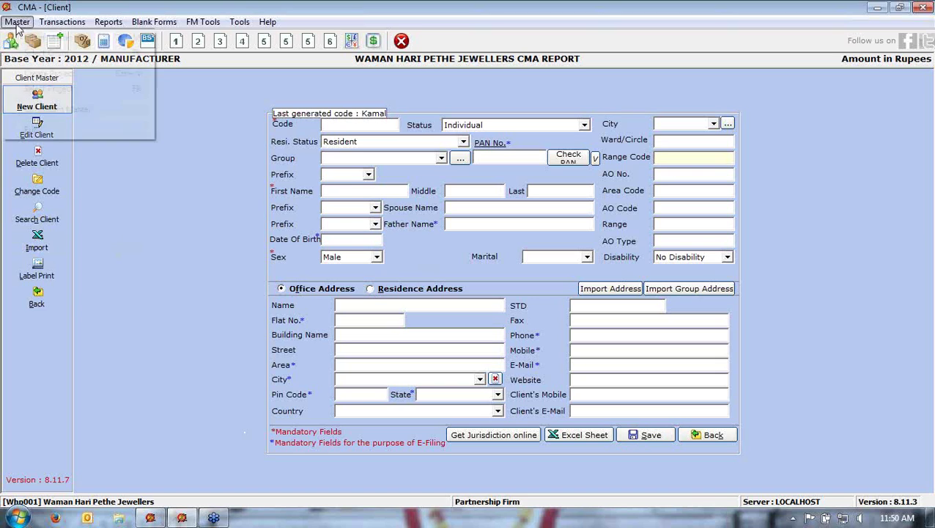
pyautogui.click(45, 53)
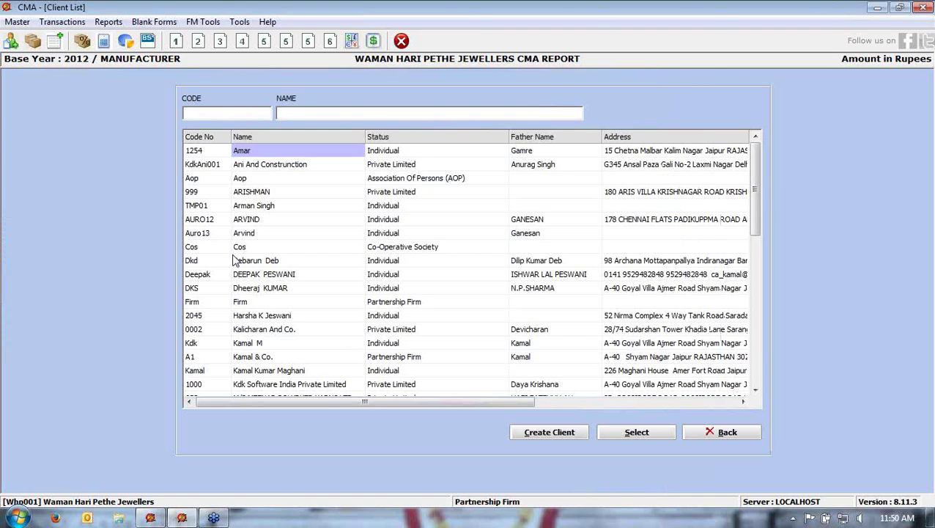
pyautogui.click(338, 239)
pyautogui.scroll(-8, 339, 245)
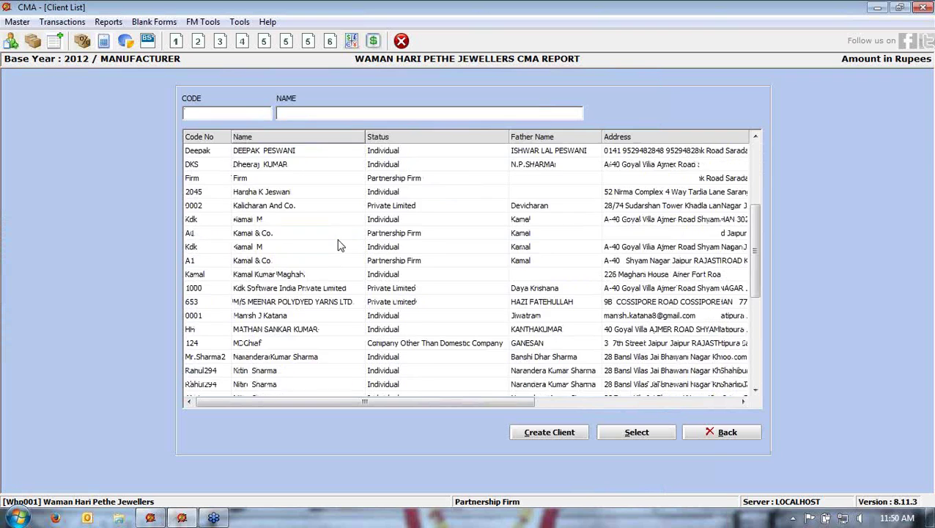
pyautogui.scroll(-2, 338, 246)
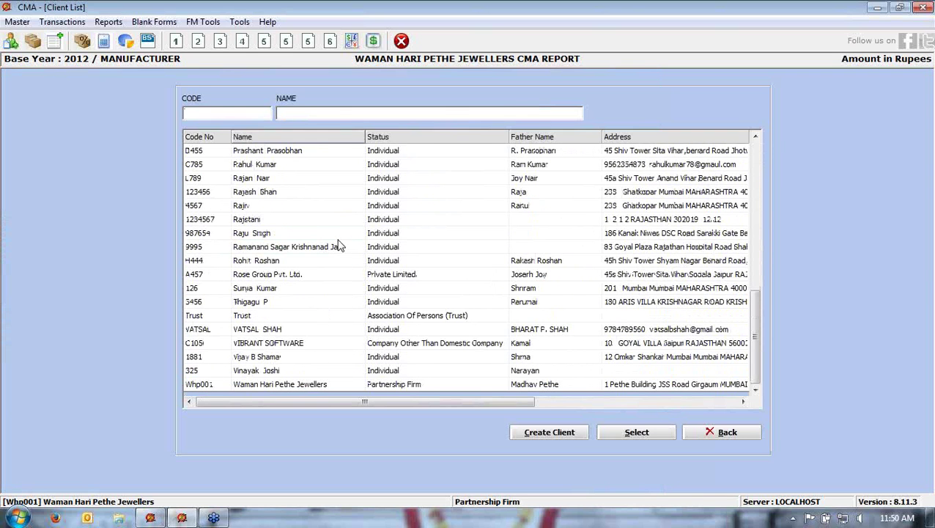
pyautogui.click(262, 385)
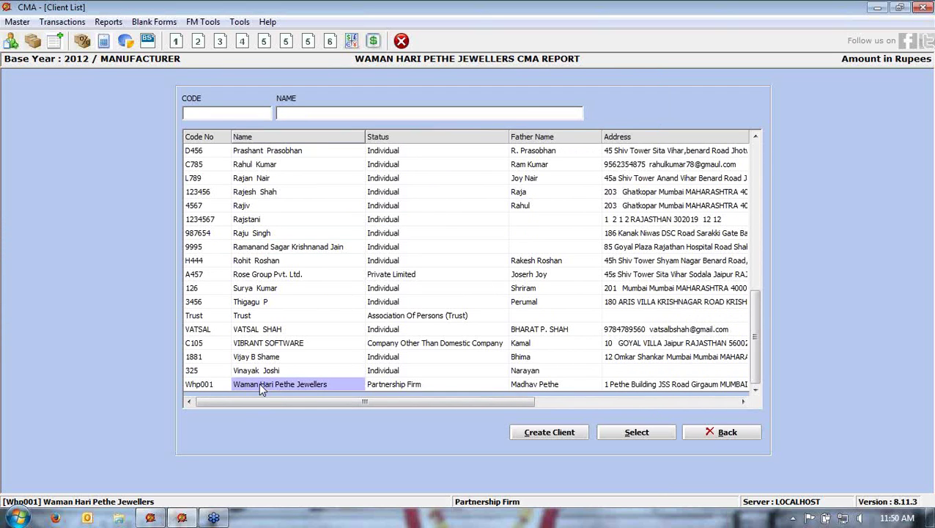
pyautogui.doubleClick(310, 385)
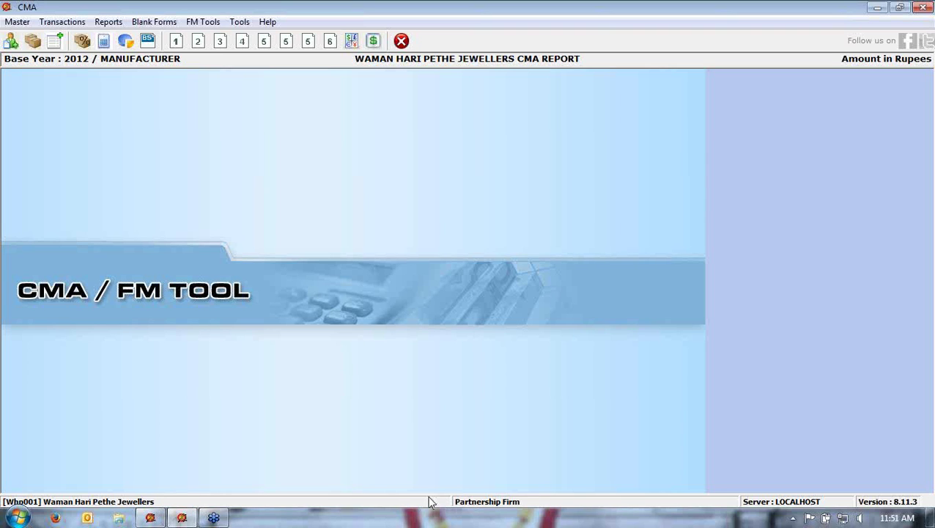
# Create a project named JEWELLERS CMA REPORT with HDFC BANK as the bank and JAIPUR as the branch address.
pyautogui.click(16, 24)
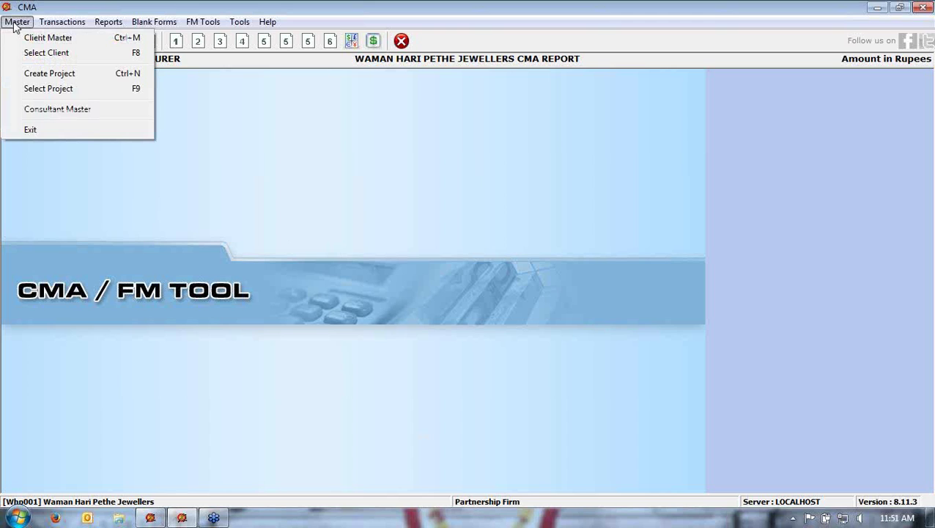
pyautogui.click(16, 75)
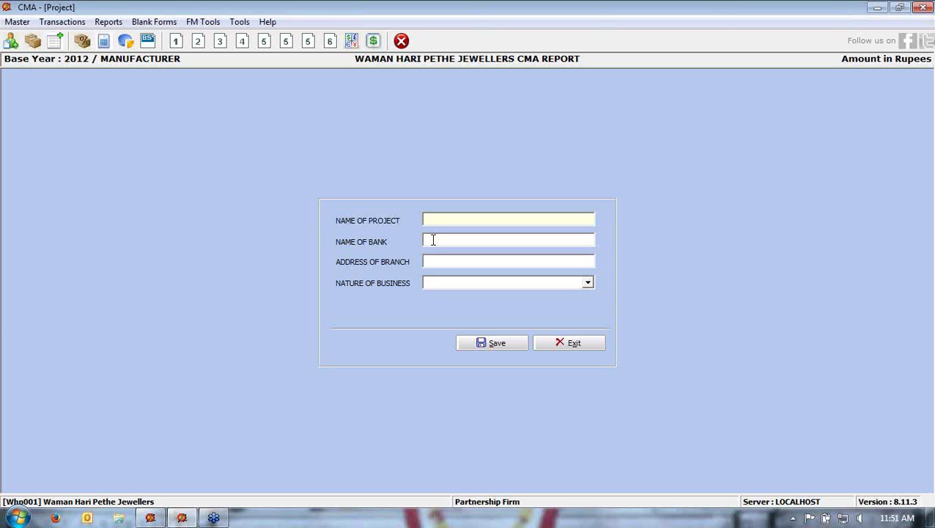
pyautogui.write('JEWELLERS CMA RE')
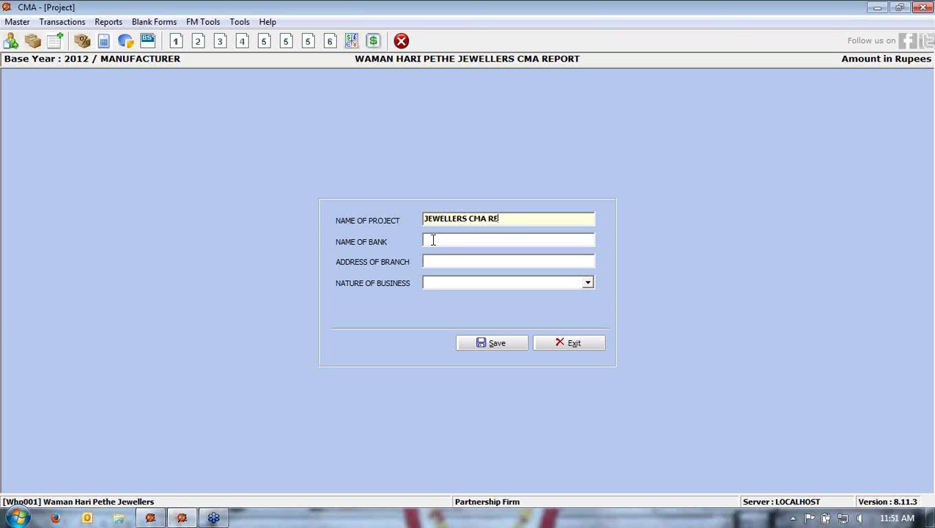
pyautogui.write('PORT')
pyautogui.click(432, 239)
pyautogui.write('H')
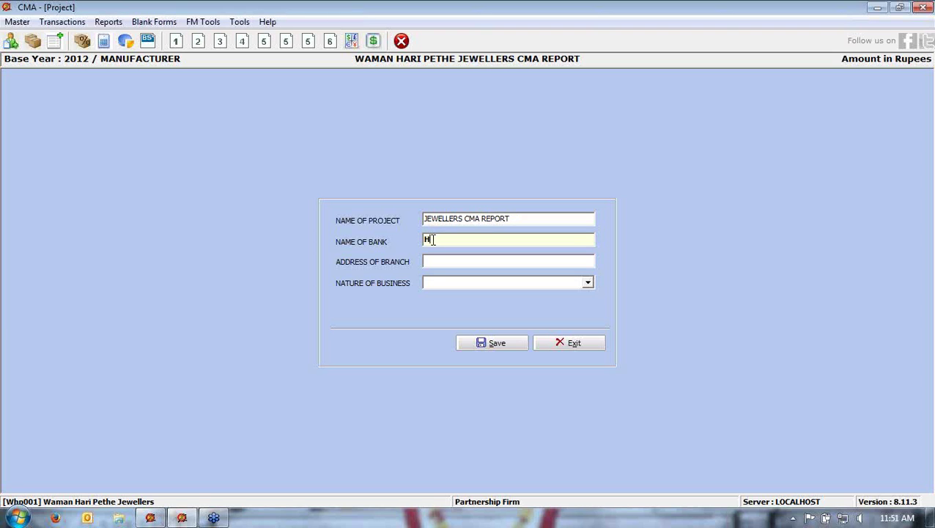
pyautogui.write('DFC BANK')
pyautogui.press('Tab')
pyautogui.write('JAIPUR')
pyautogui.press('Tab')
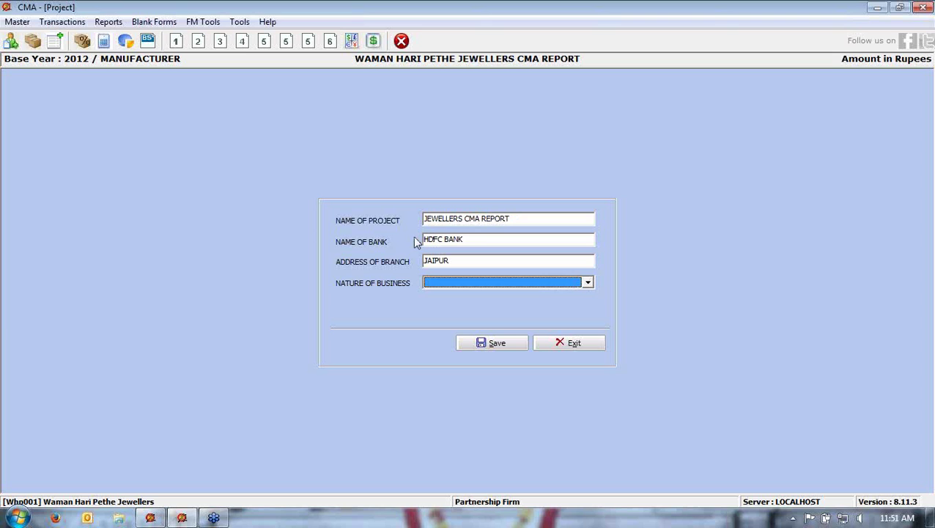
# Set the project's nature of business to Service Industry, save the project and close its form.
pyautogui.click(484, 283)
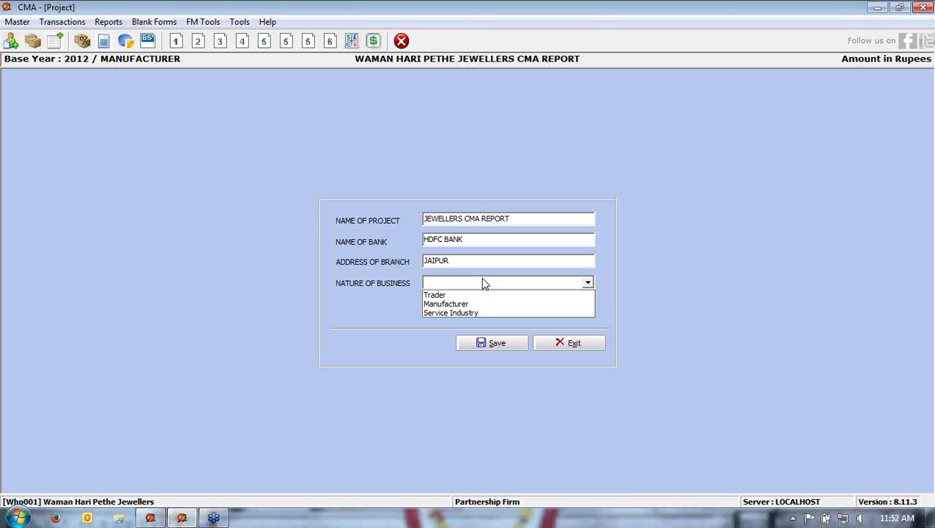
pyautogui.click(434, 313)
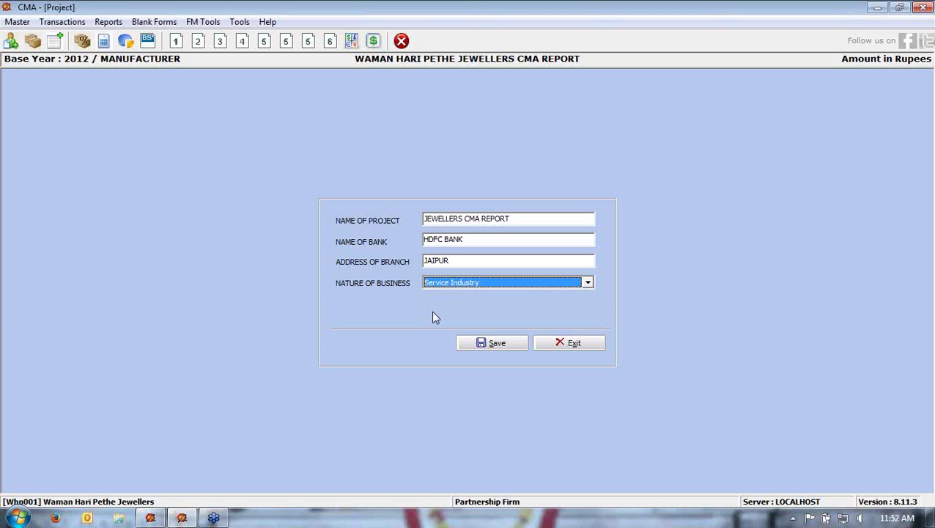
pyautogui.click(480, 345)
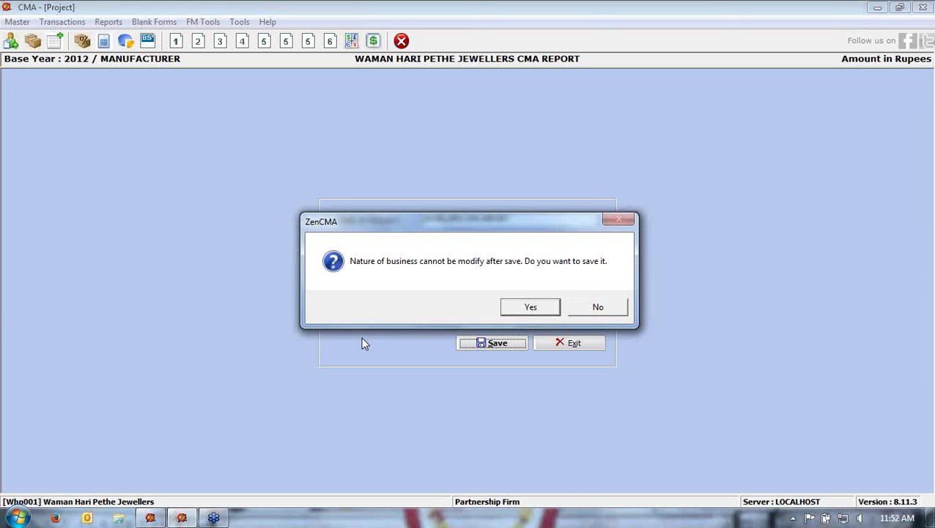
pyautogui.moveTo(423, 222); pyautogui.dragTo(387, 153)
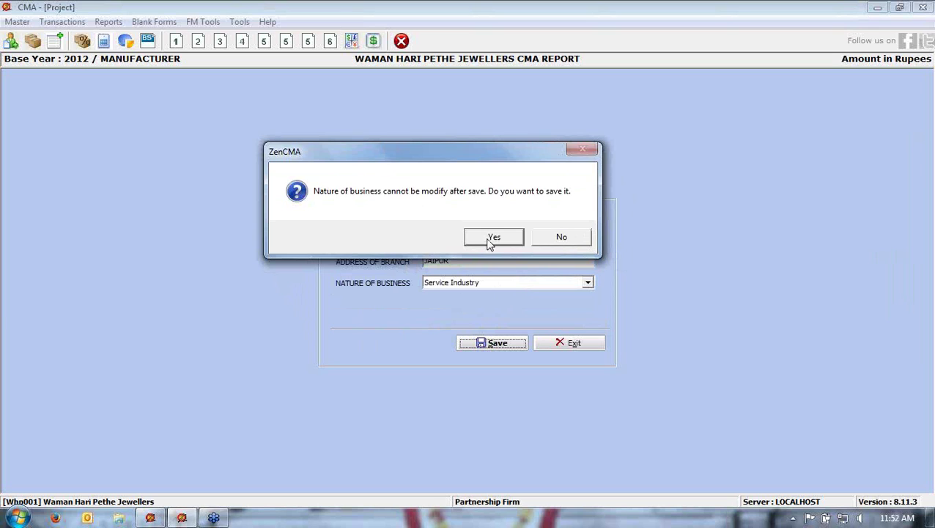
pyautogui.moveTo(467, 157); pyautogui.dragTo(417, 104)
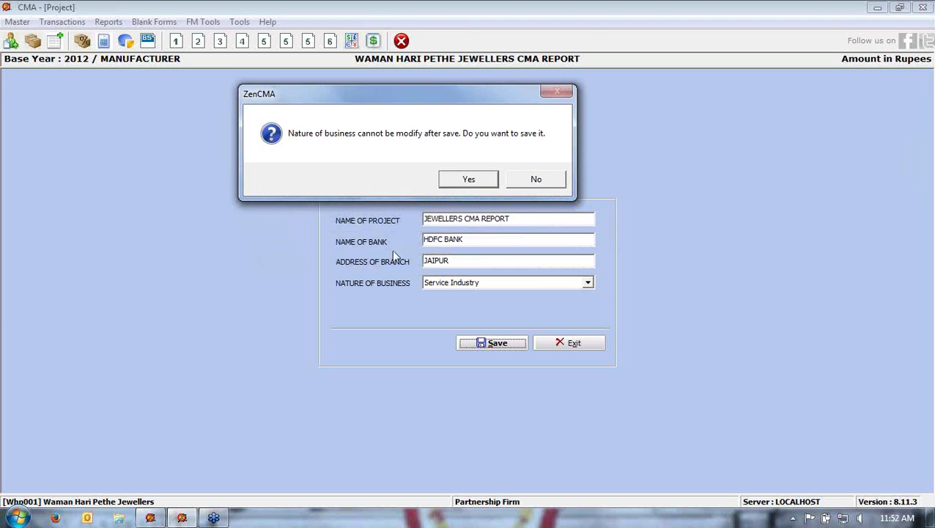
pyautogui.click(453, 183)
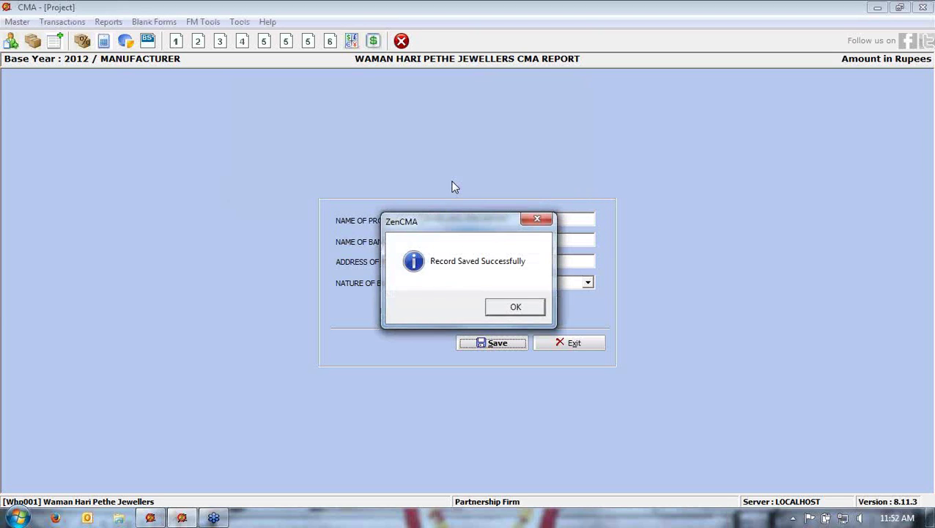
pyautogui.click(502, 310)
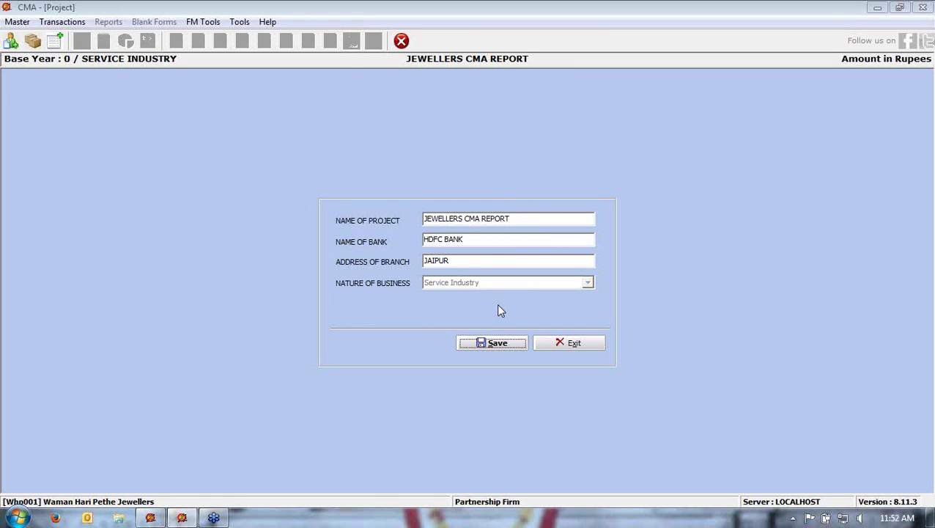
pyautogui.click(580, 342)
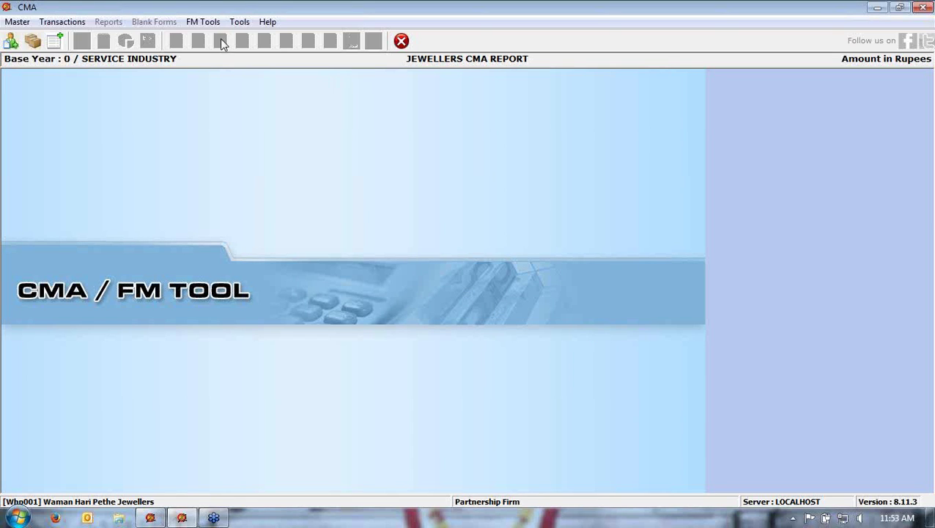
# Select the WAMAN HARI PETHE JEWELLERS CMA REPORT project from the project list as the active project.
pyautogui.click(18, 23)
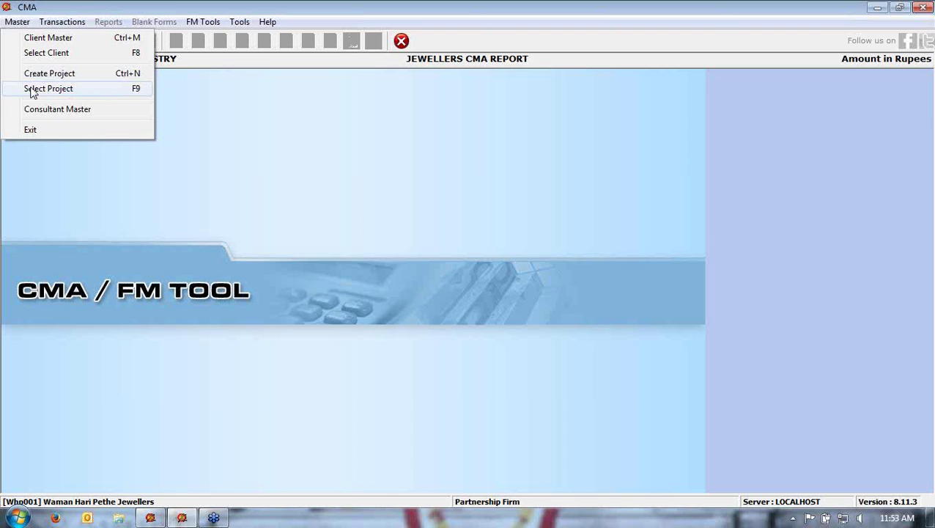
pyautogui.click(32, 91)
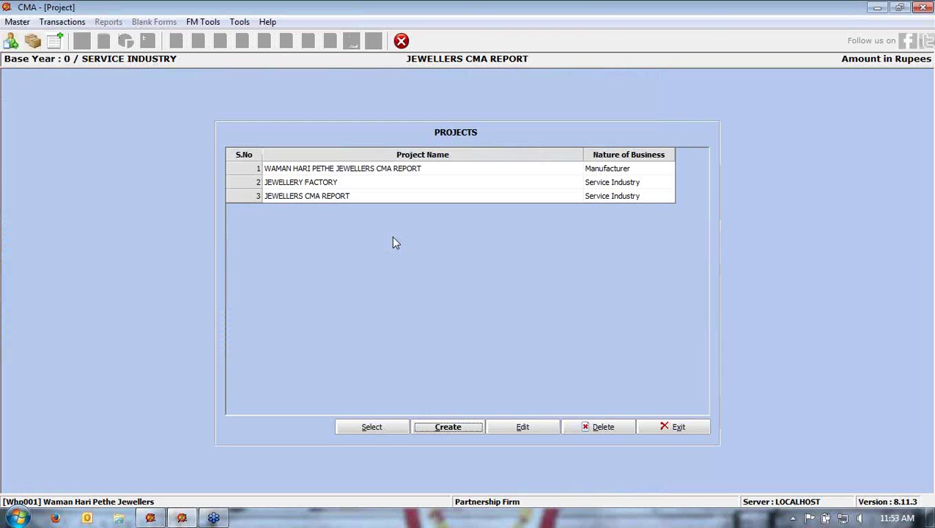
pyautogui.click(360, 171)
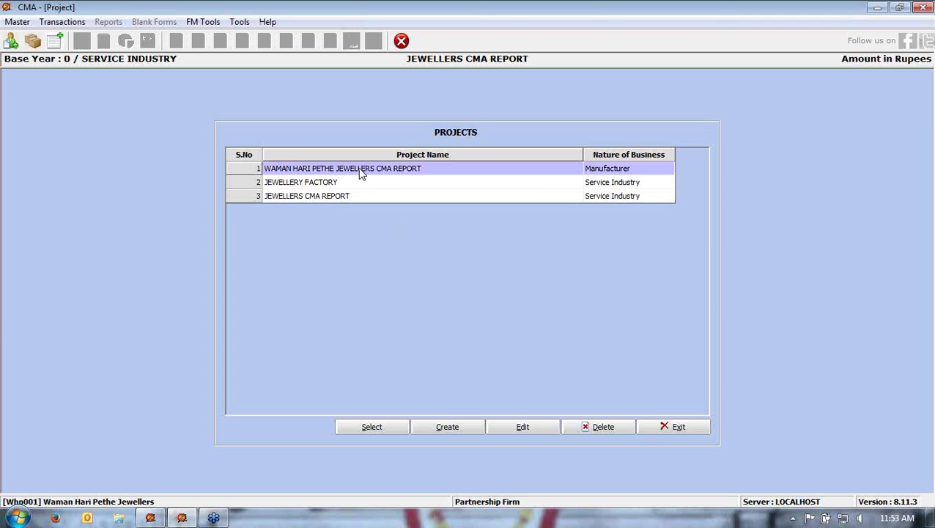
pyautogui.doubleClick(360, 170)
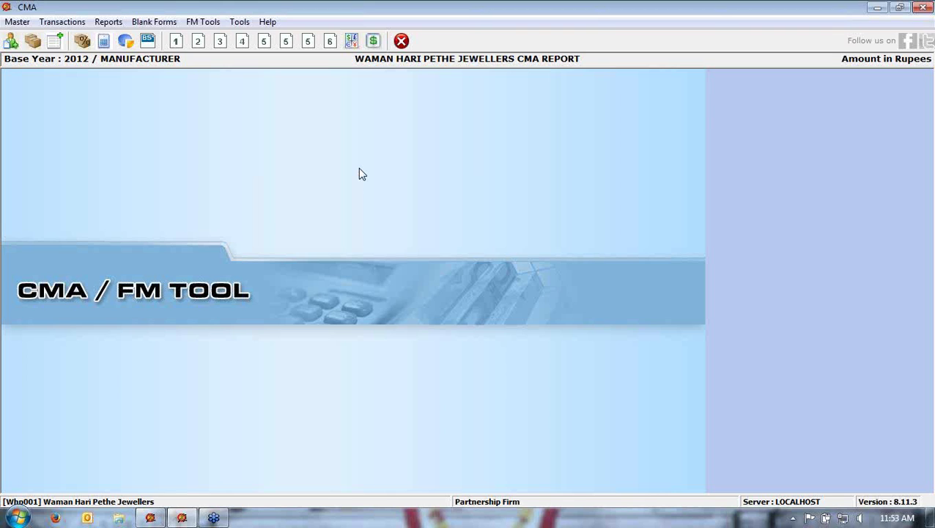
# Examine the consultant record form's registration, PAN, firm name, partner detail and primary address fields, and close the form.
pyautogui.click(17, 22)
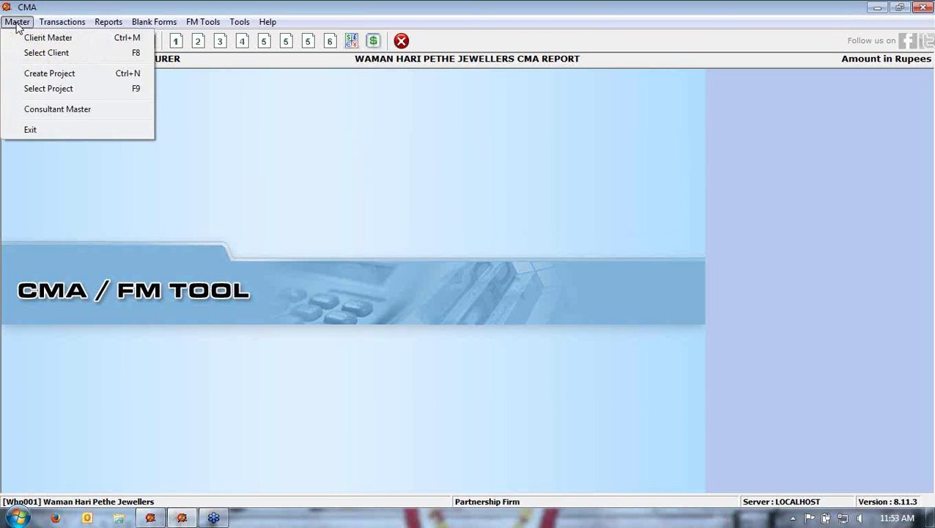
pyautogui.click(44, 113)
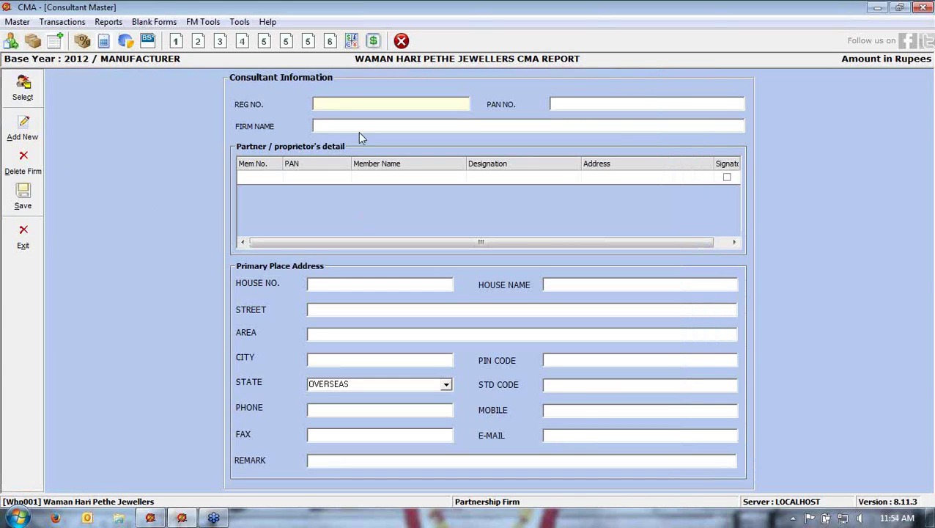
pyautogui.click(571, 104)
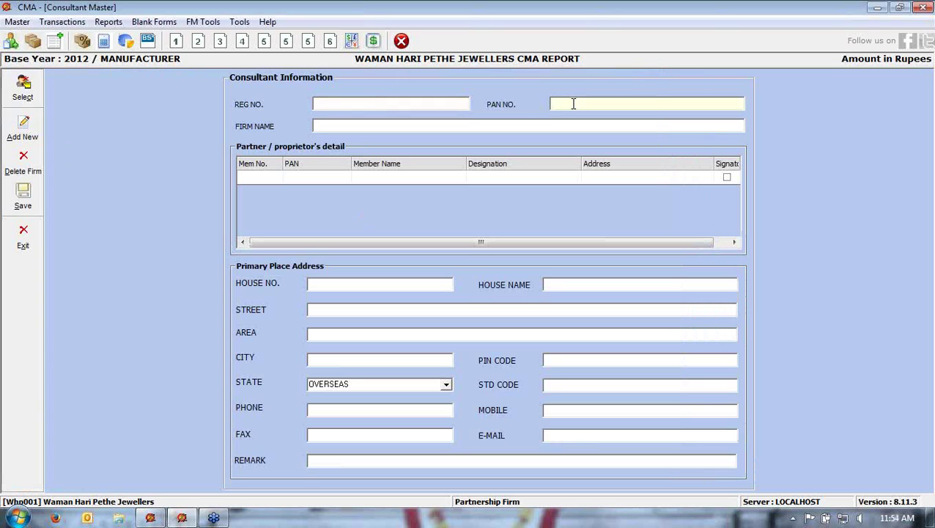
pyautogui.click(453, 126)
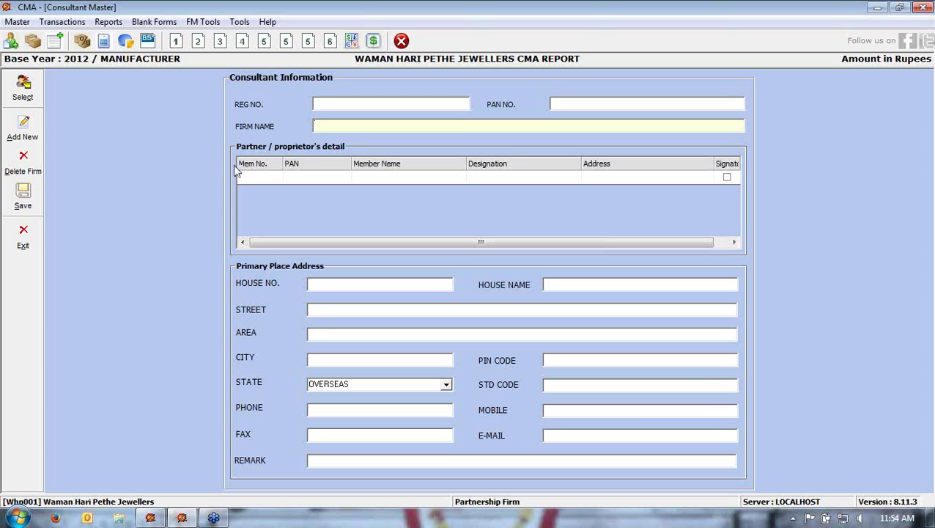
pyautogui.click(261, 178)
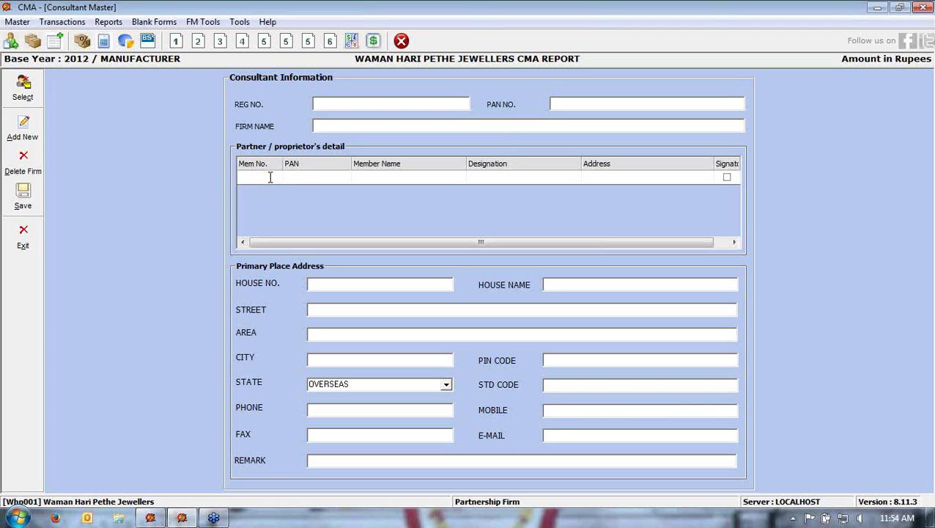
pyautogui.click(301, 179)
pyautogui.click(369, 177)
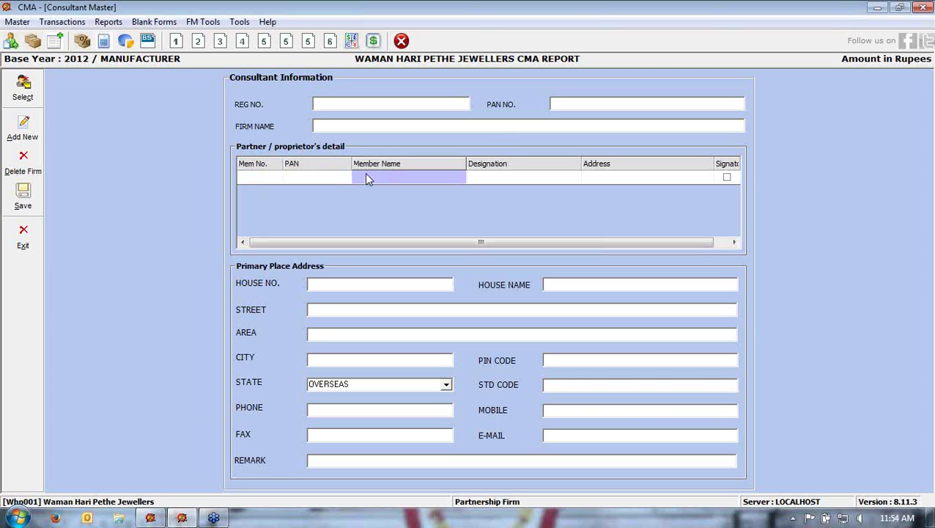
pyautogui.click(484, 177)
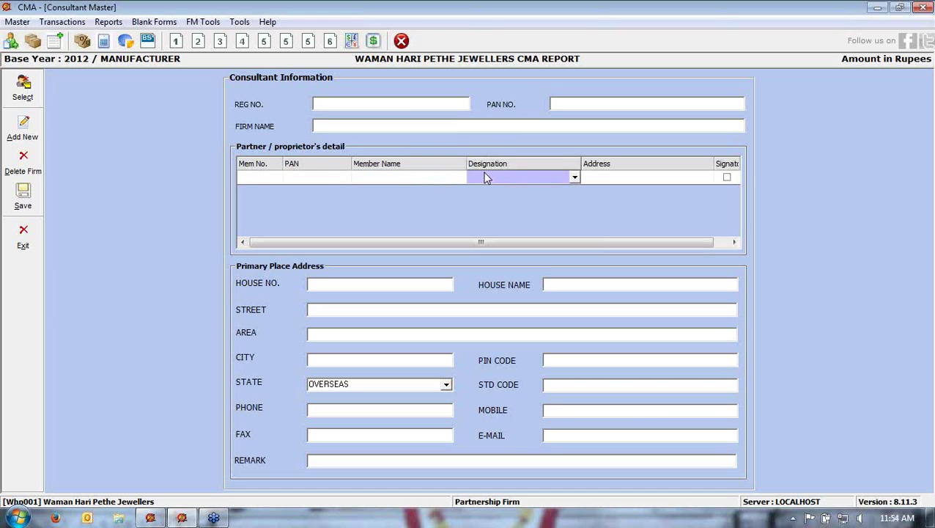
pyautogui.click(594, 183)
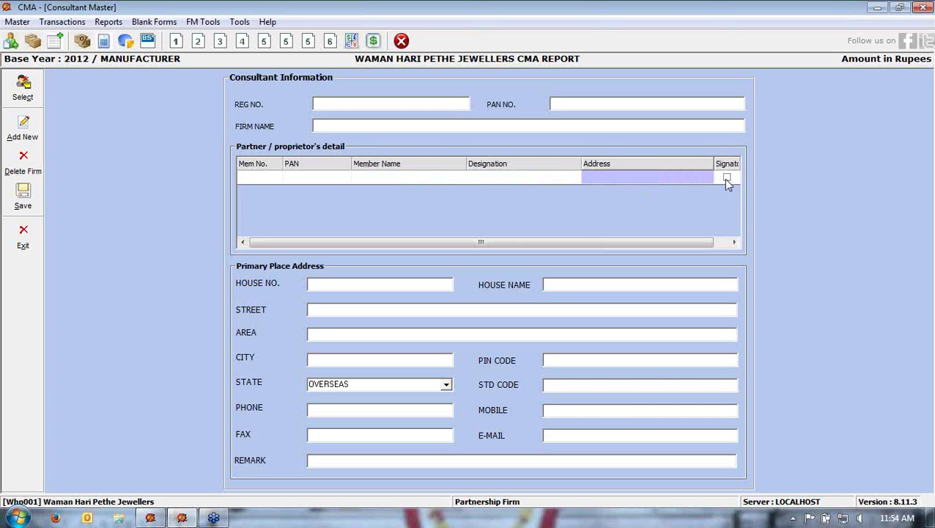
pyautogui.click(355, 285)
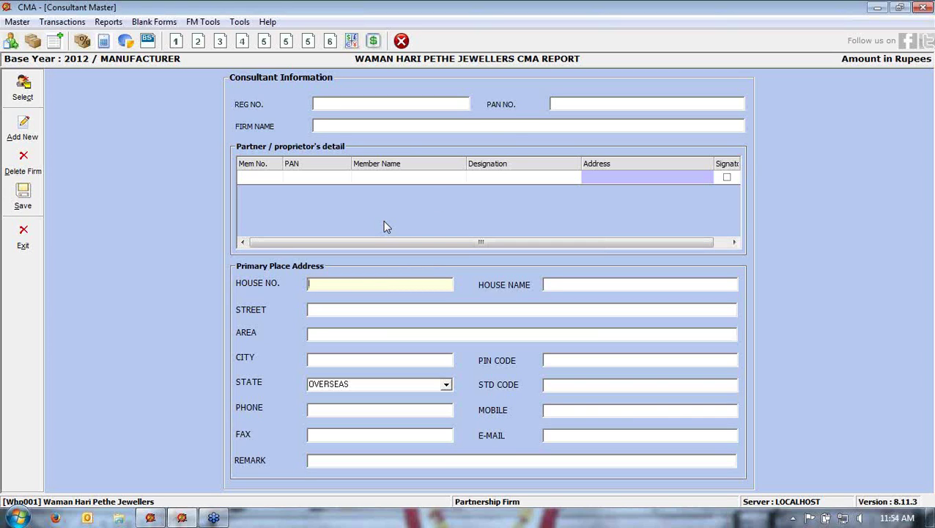
pyautogui.click(22, 237)
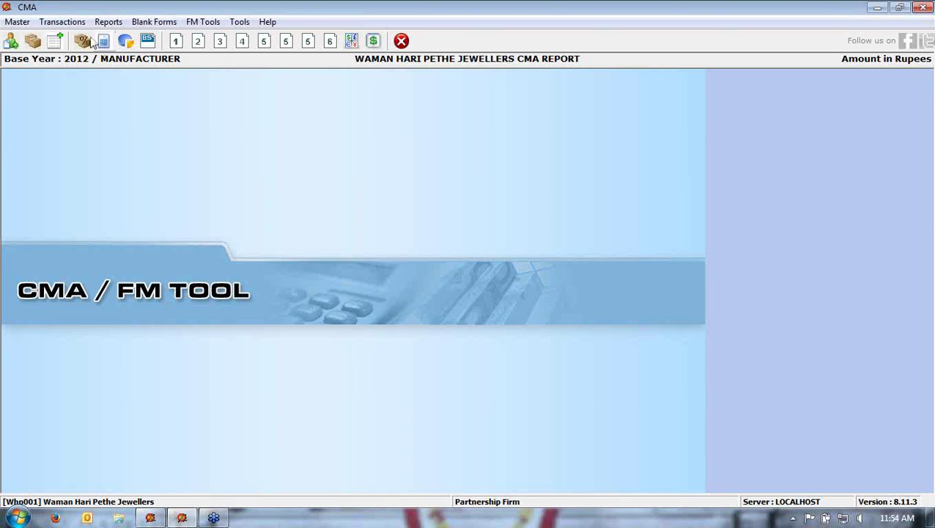
# Select JEWELLERS CMA REPORT from the project list as the active project and close its Additional Information form.
pyautogui.click(73, 23)
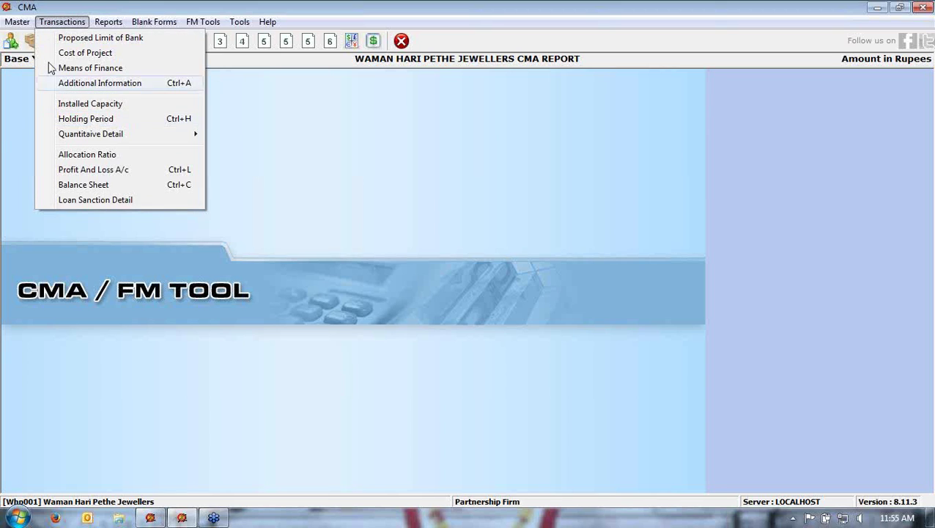
pyautogui.moveTo(17, 24)
pyautogui.click(44, 89)
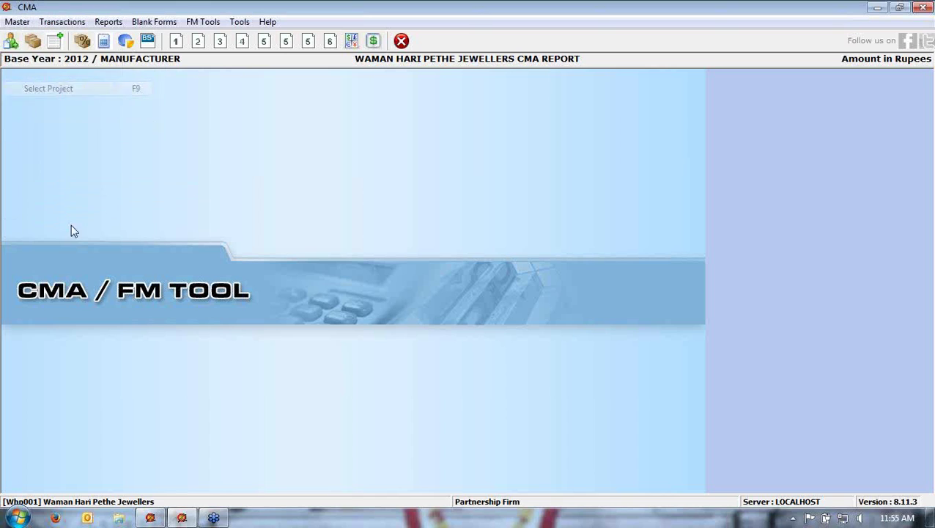
pyautogui.click(320, 198)
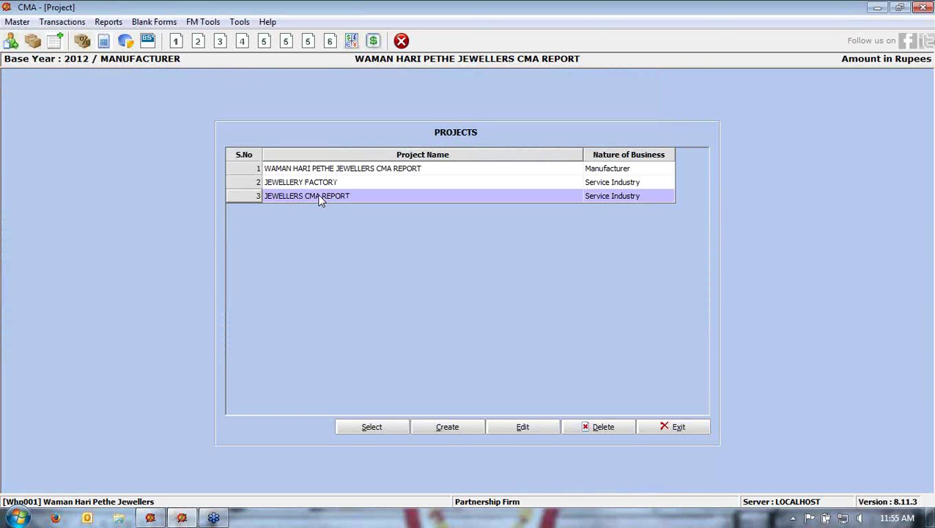
pyautogui.doubleClick(320, 198)
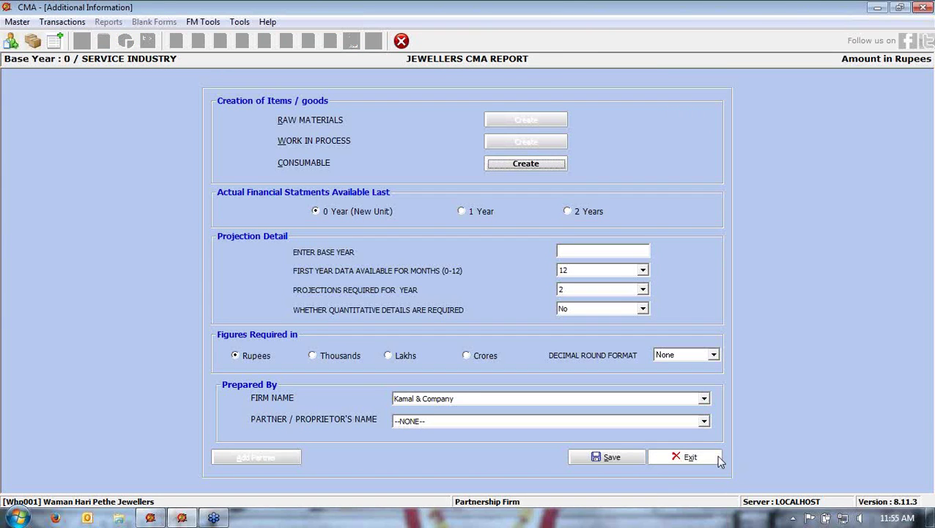
pyautogui.click(715, 458)
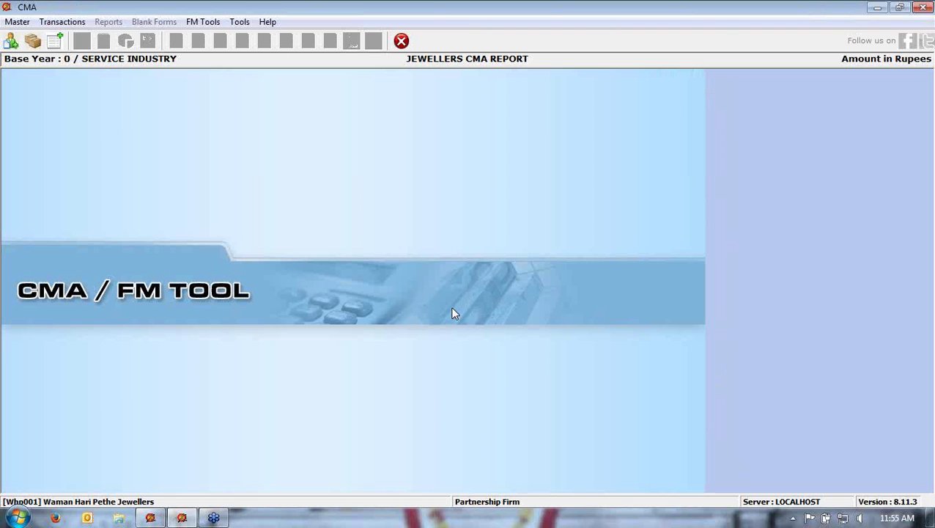
# In the project's Additional Information, create and save a consumable item named Jewellery, and return to the main form.
pyautogui.click(78, 24)
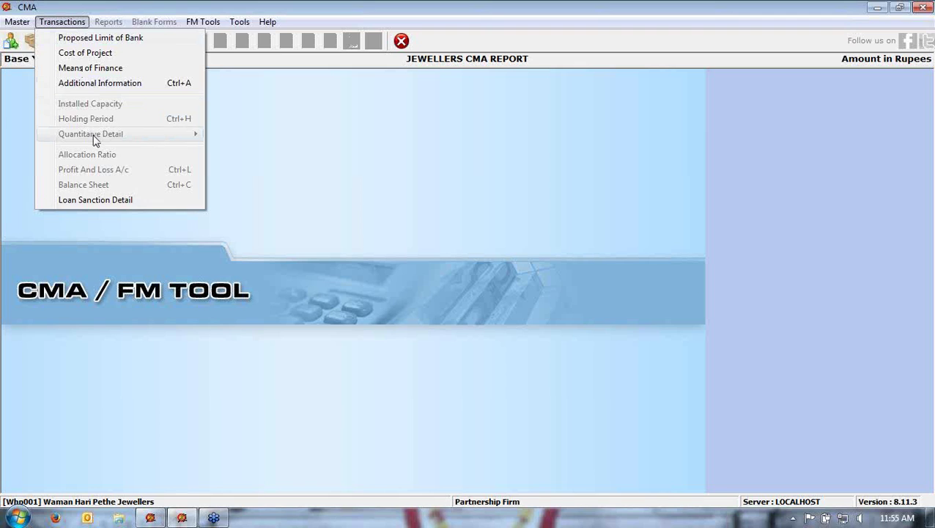
pyautogui.click(96, 83)
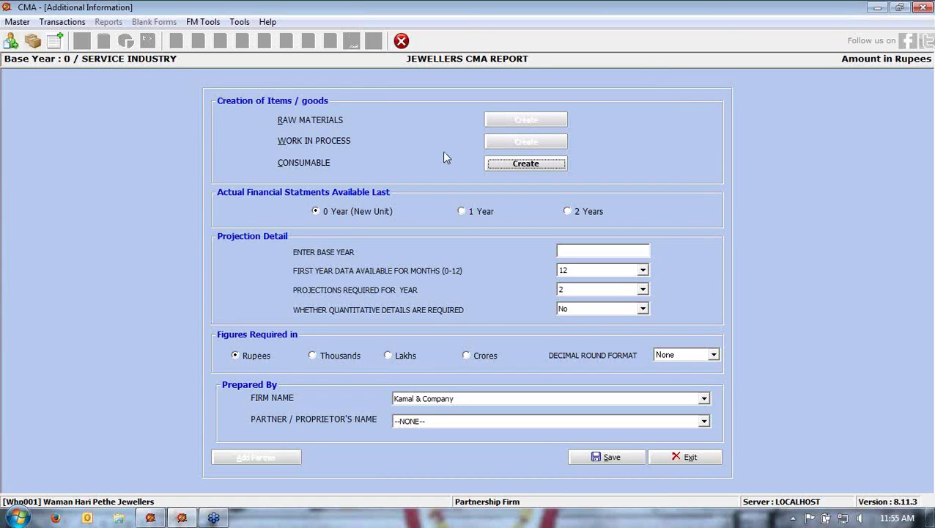
pyautogui.click(504, 168)
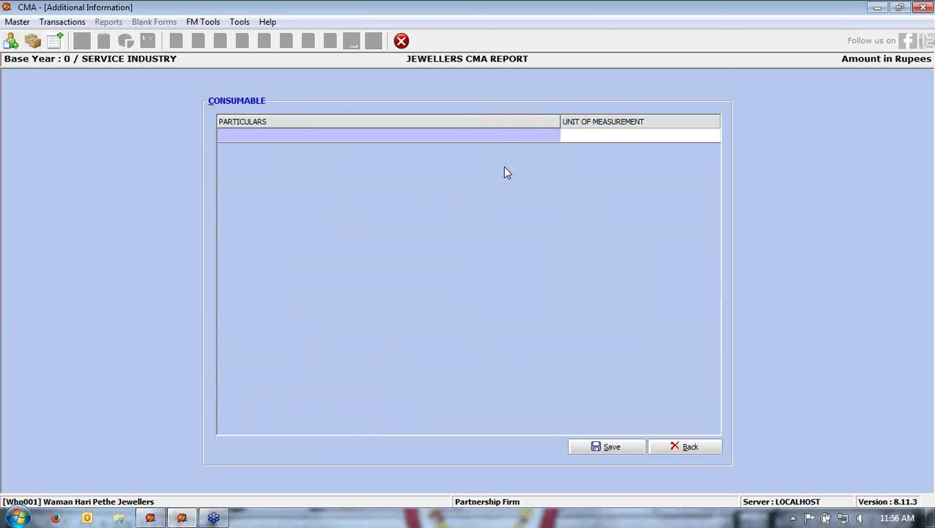
pyautogui.click(493, 134)
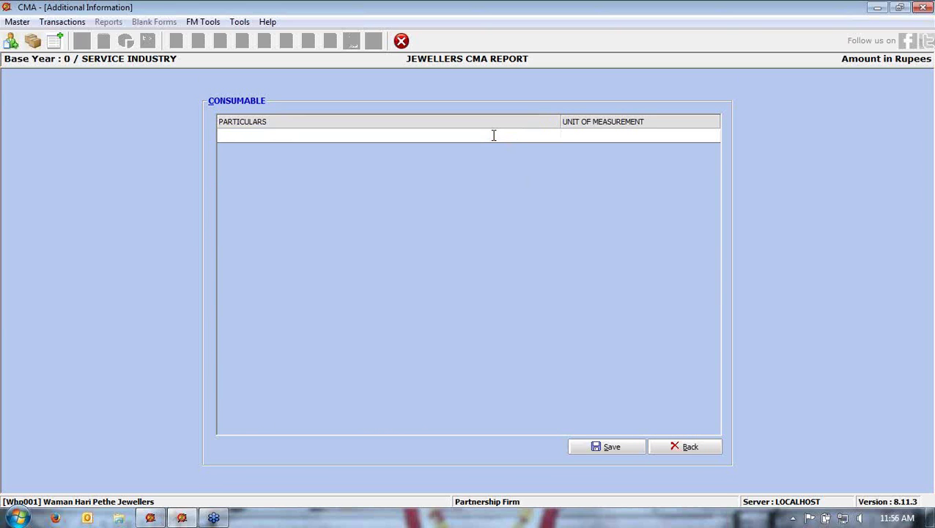
pyautogui.write('jewellery')
pyautogui.click(595, 448)
pyautogui.click(526, 313)
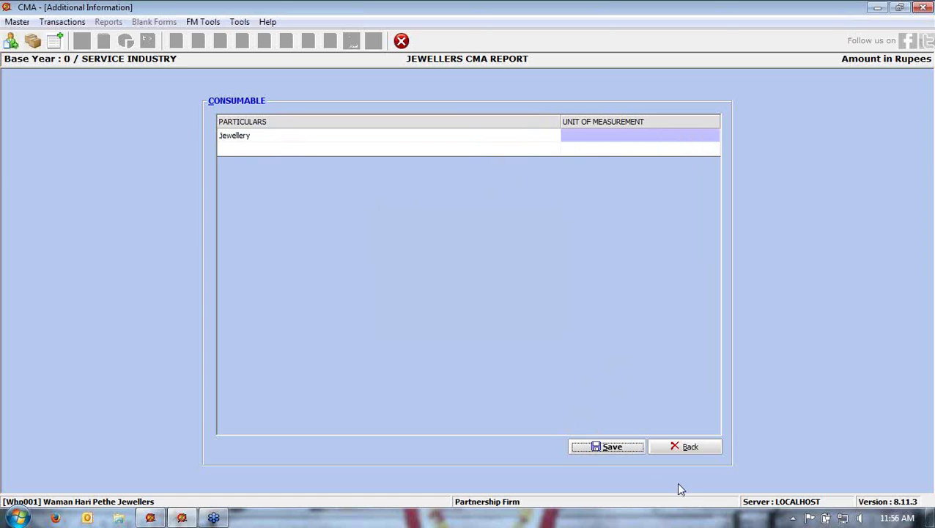
pyautogui.click(676, 449)
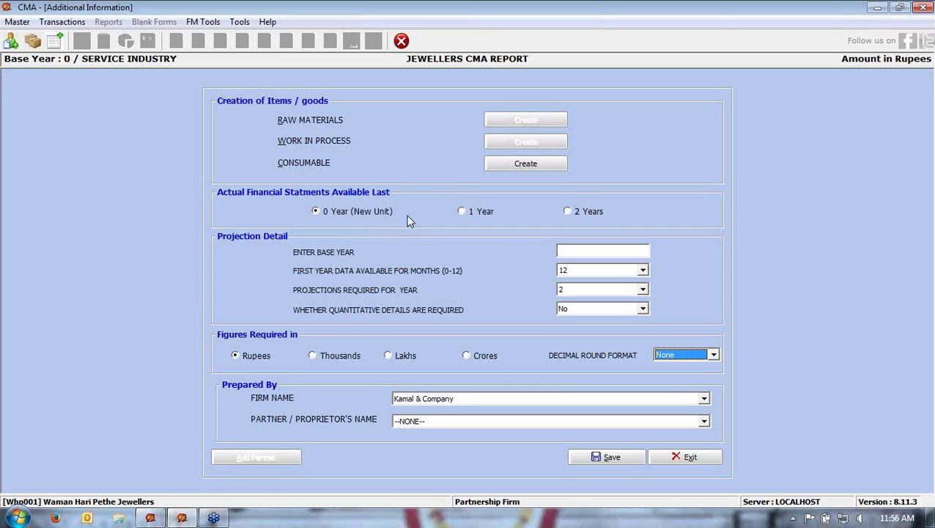
# Set the actual financial statements available to 0 Year (New Unit) and the base year to 2014.
pyautogui.click(341, 216)
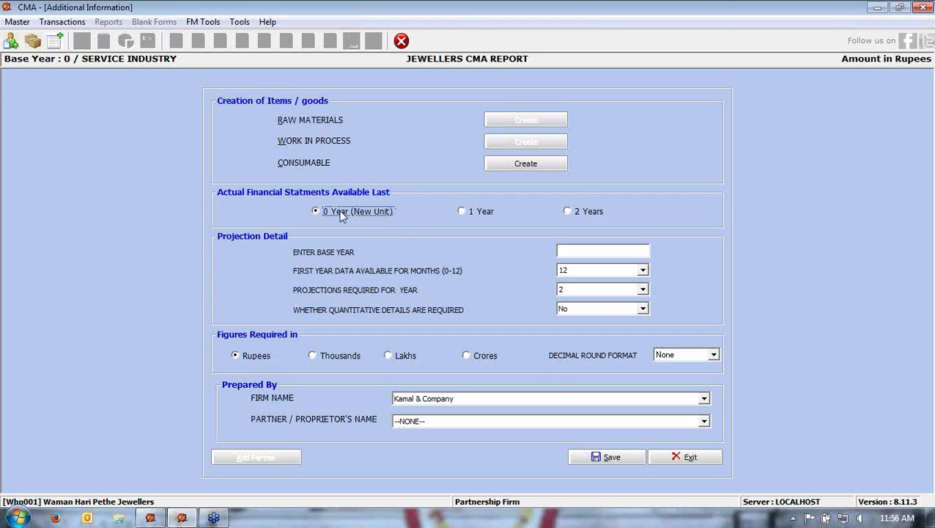
pyautogui.click(486, 213)
pyautogui.click(583, 216)
pyautogui.click(364, 213)
pyautogui.click(593, 250)
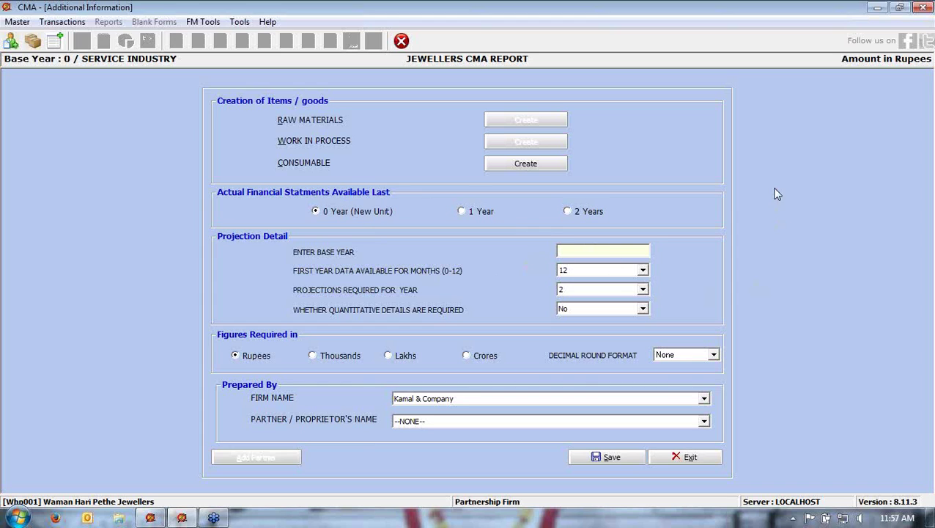
pyautogui.write('2014')
pyautogui.press('Tab')
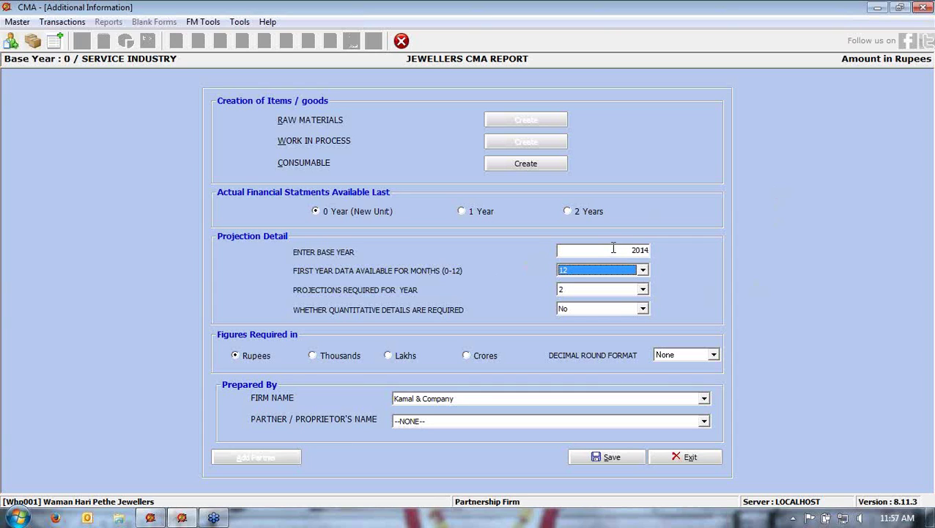
# Set the first year's data availability to 5 months and the required projections to 2 years.
pyautogui.click(592, 272)
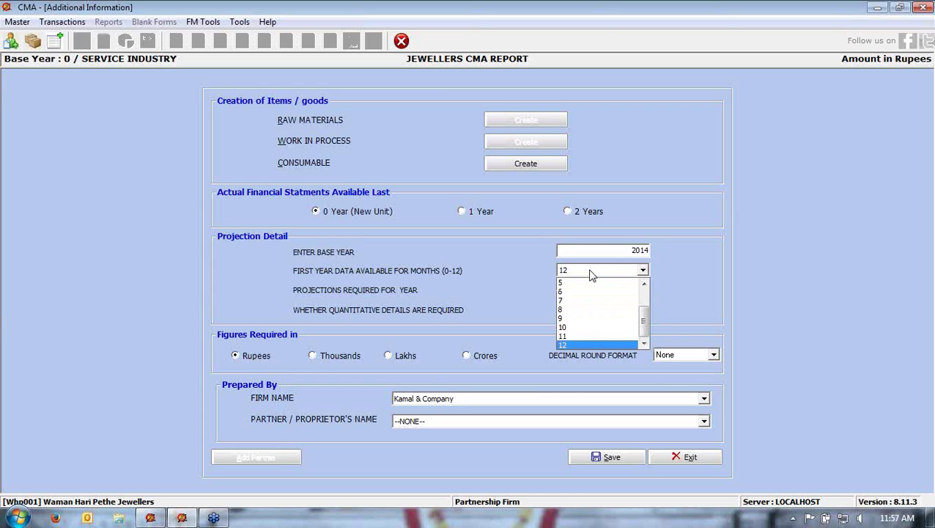
pyautogui.click(568, 284)
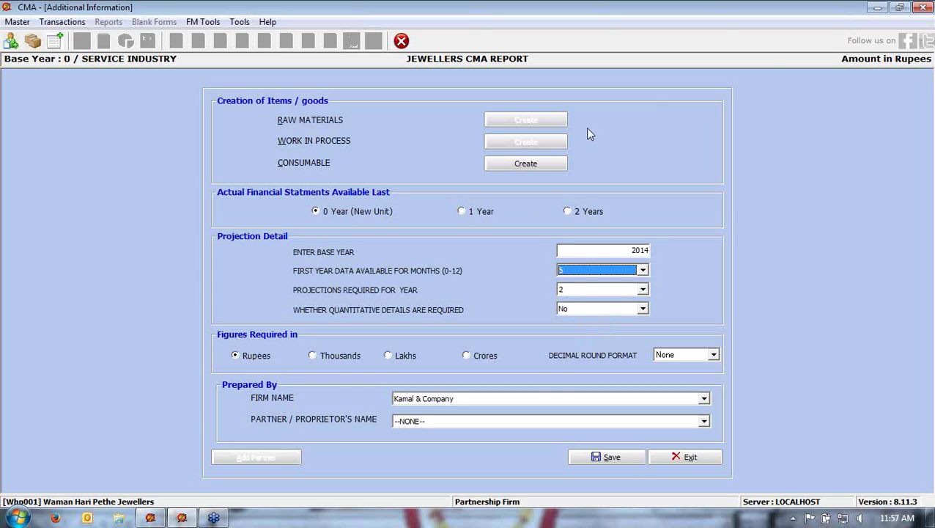
pyautogui.click(735, 54)
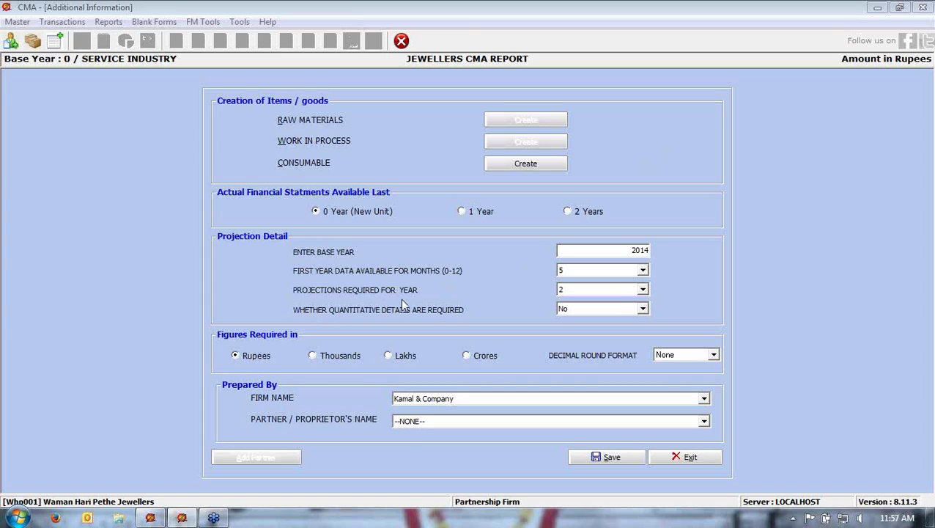
pyautogui.click(643, 290)
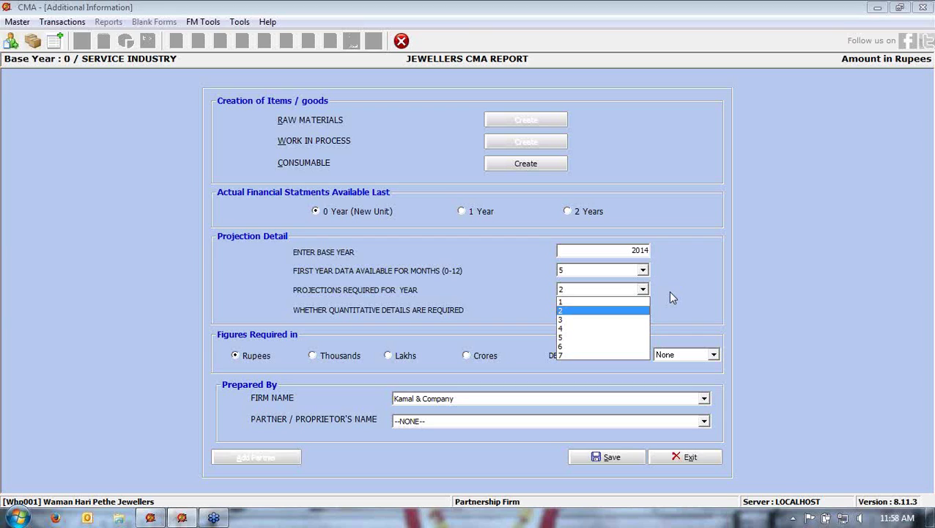
pyautogui.click(573, 311)
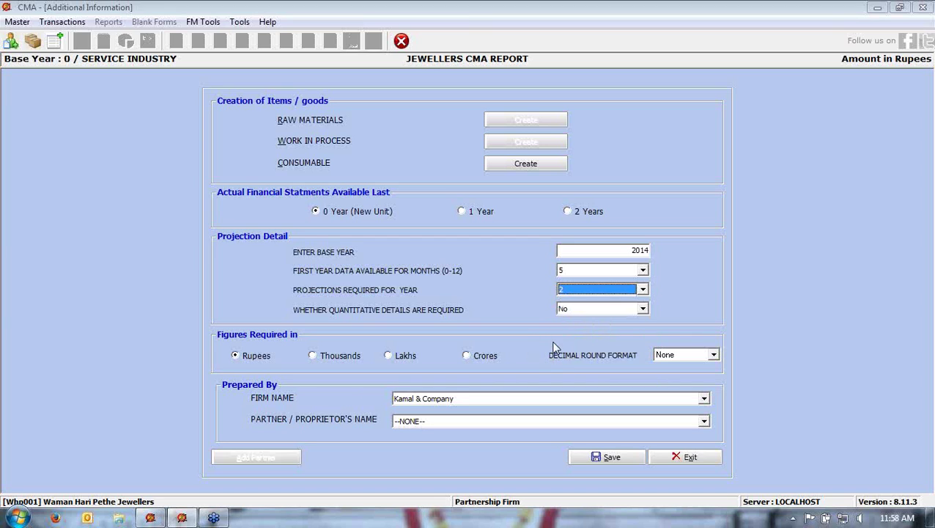
# Set quantitative details required to Yes and keep the decimal round format at None.
pyautogui.click(576, 307)
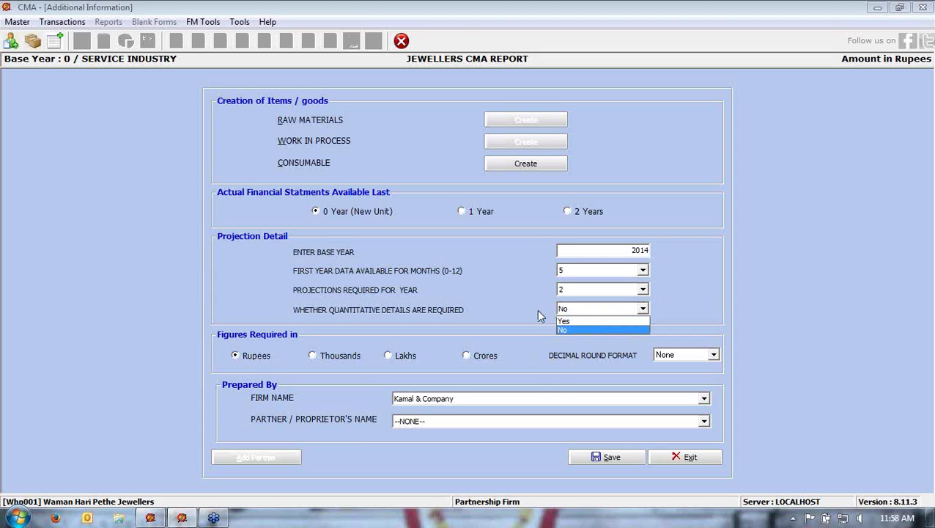
pyautogui.click(566, 321)
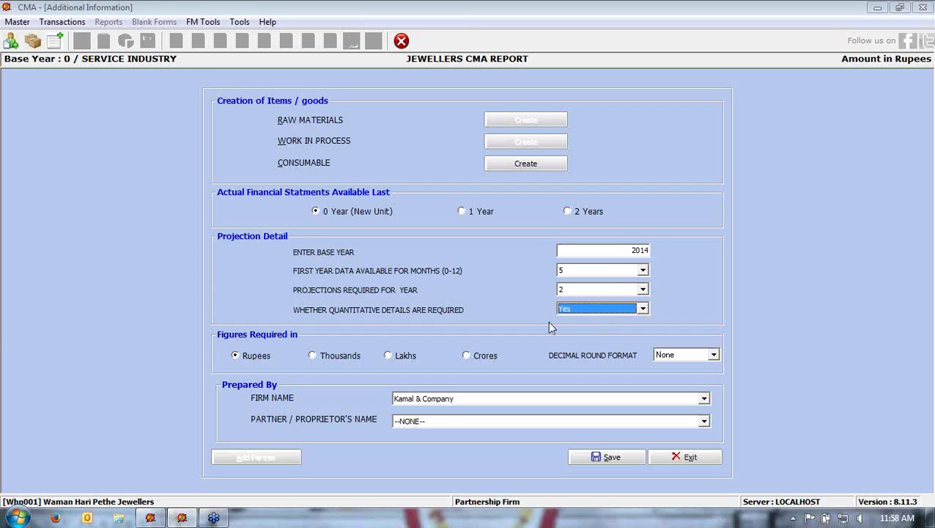
pyautogui.click(607, 309)
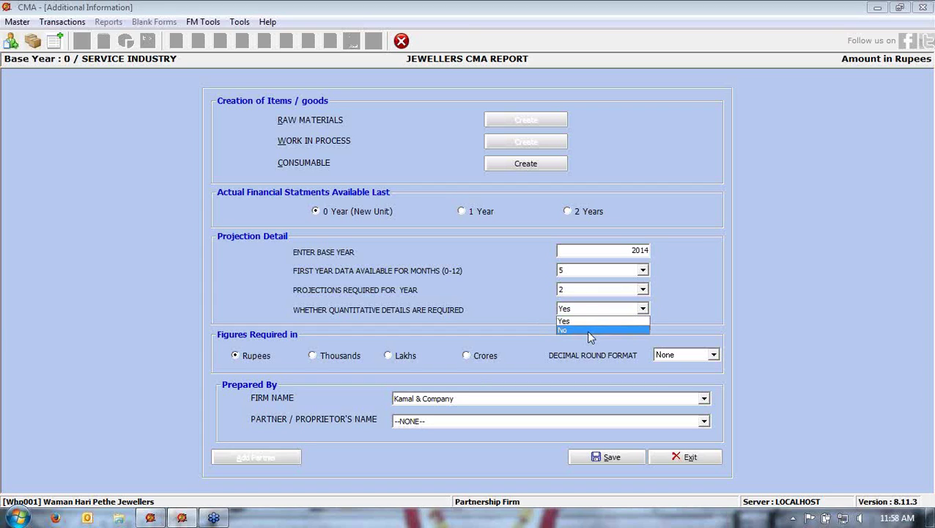
pyautogui.click(590, 331)
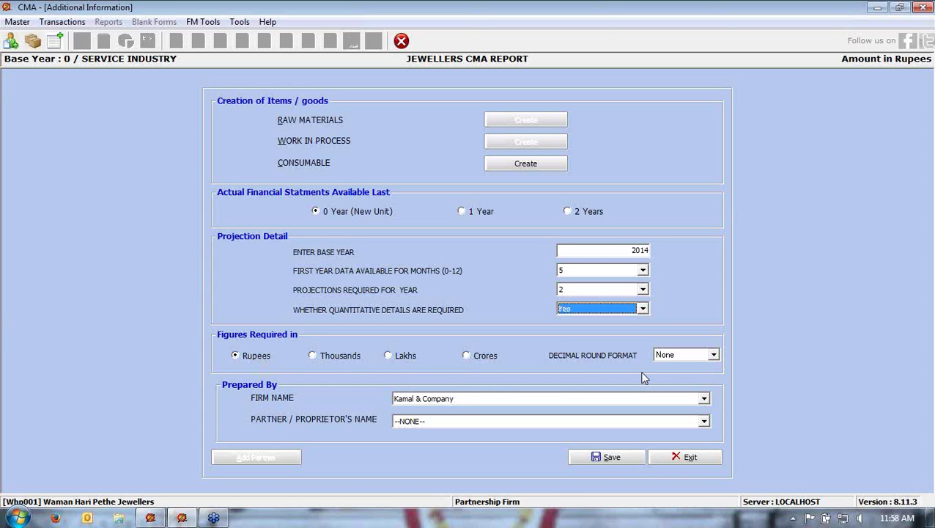
pyautogui.click(713, 355)
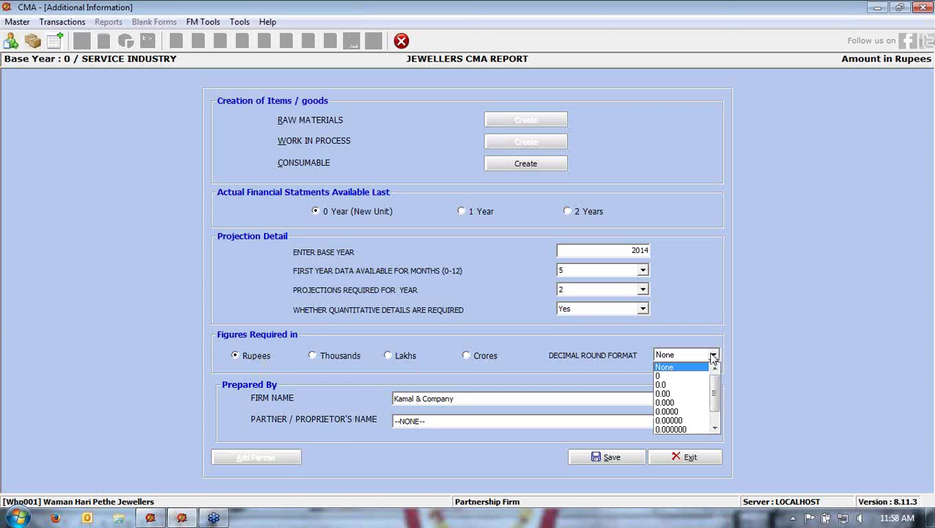
pyautogui.click(616, 388)
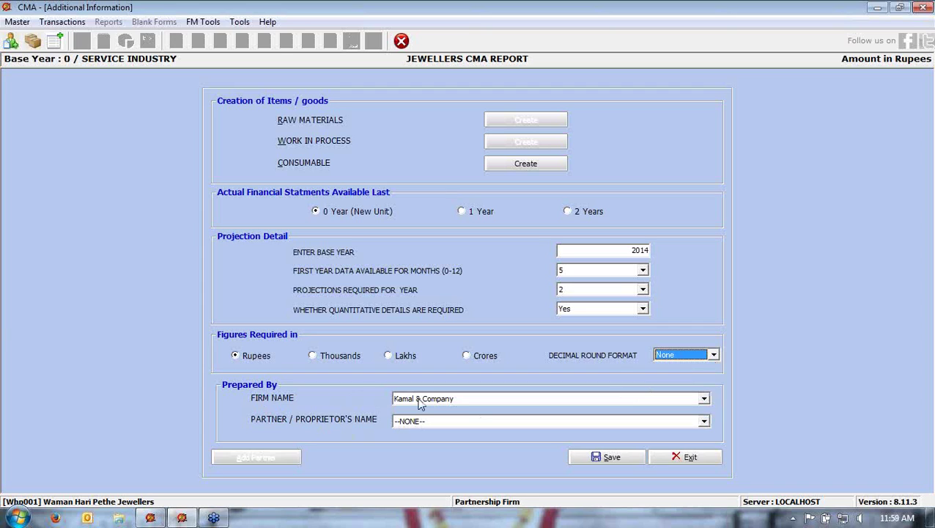
pyautogui.click(16, 22)
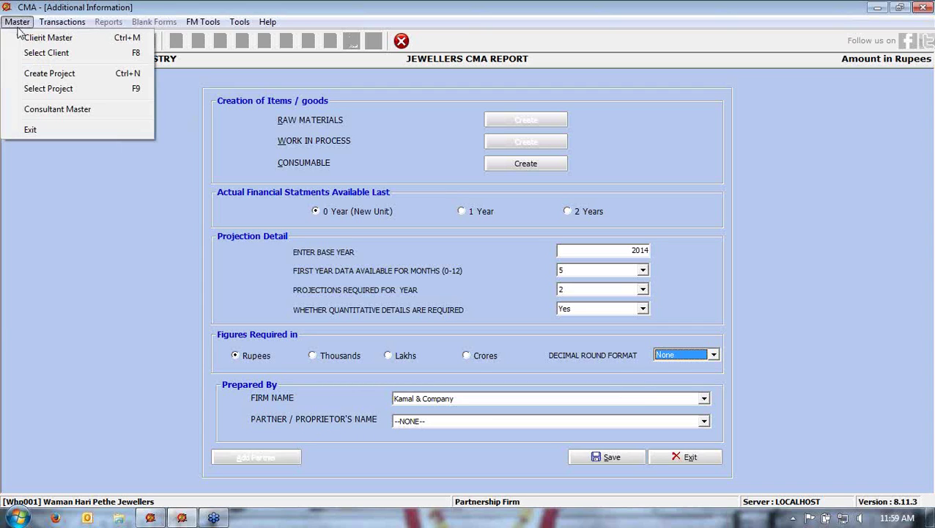
pyautogui.click(176, 302)
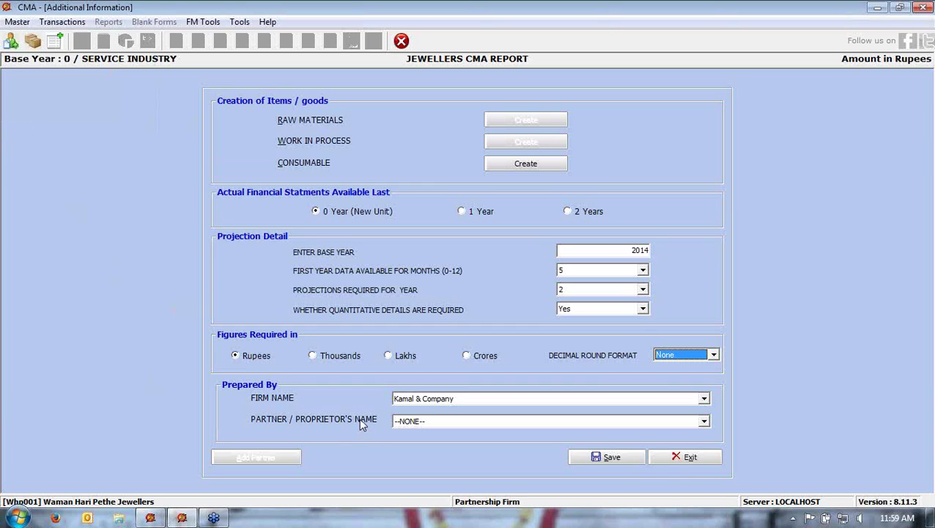
# Set the preparing firm to Kamal & Company and select the partner's name for the report.
pyautogui.click(416, 400)
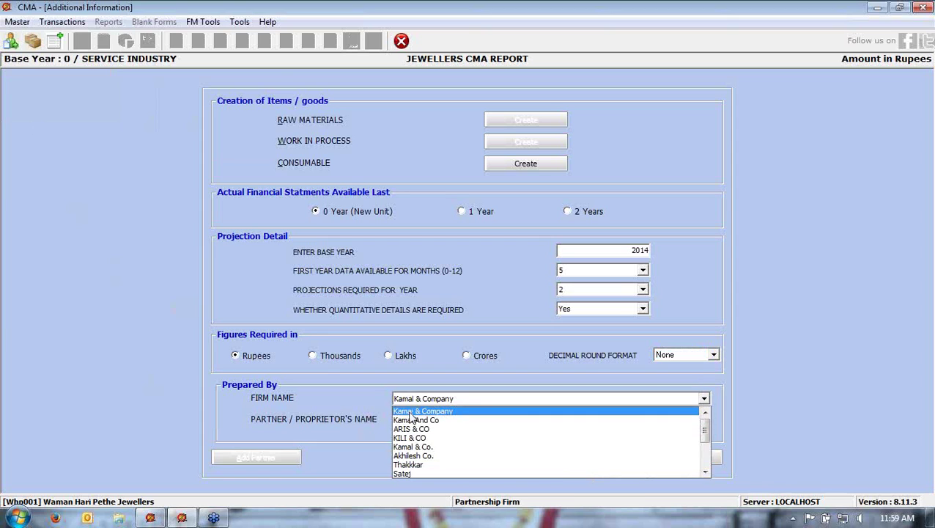
pyautogui.click(410, 413)
pyautogui.click(407, 422)
pyautogui.click(409, 438)
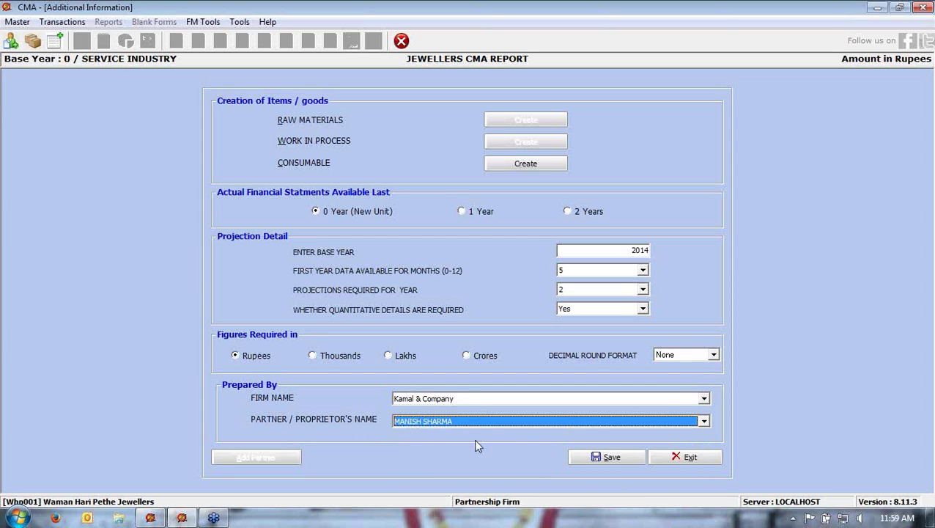
# Save the Additional Information, accepting that the available actual financial statements become locked, and close the form.
pyautogui.click(585, 459)
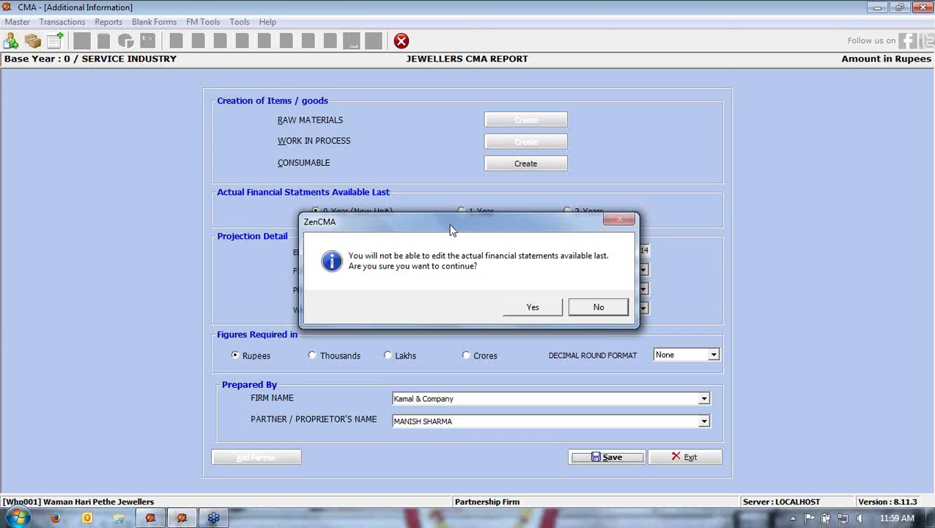
pyautogui.moveTo(450, 231); pyautogui.dragTo(446, 277)
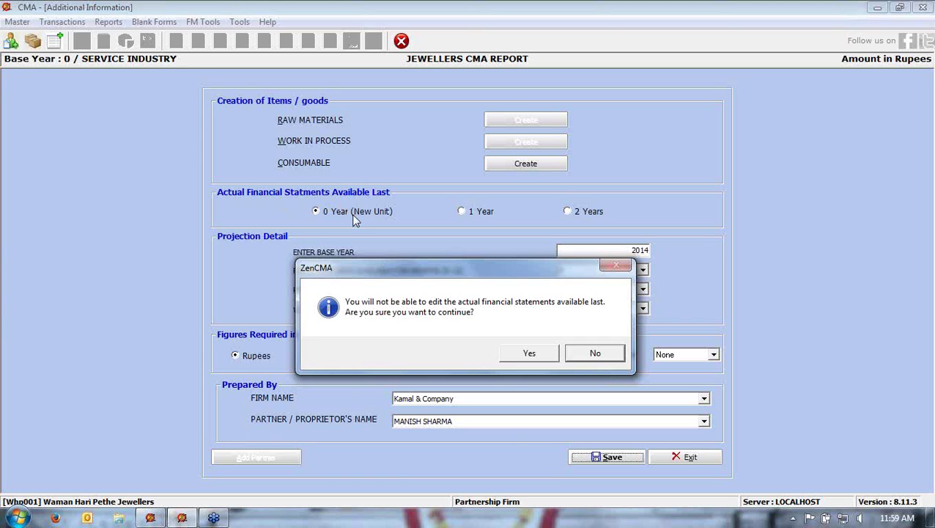
pyautogui.click(527, 353)
pyautogui.click(543, 311)
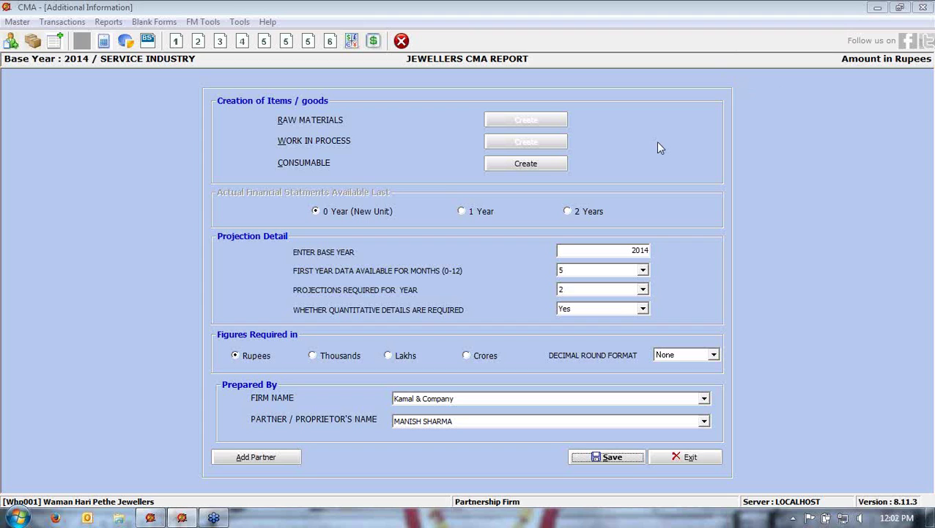
pyautogui.click(612, 457)
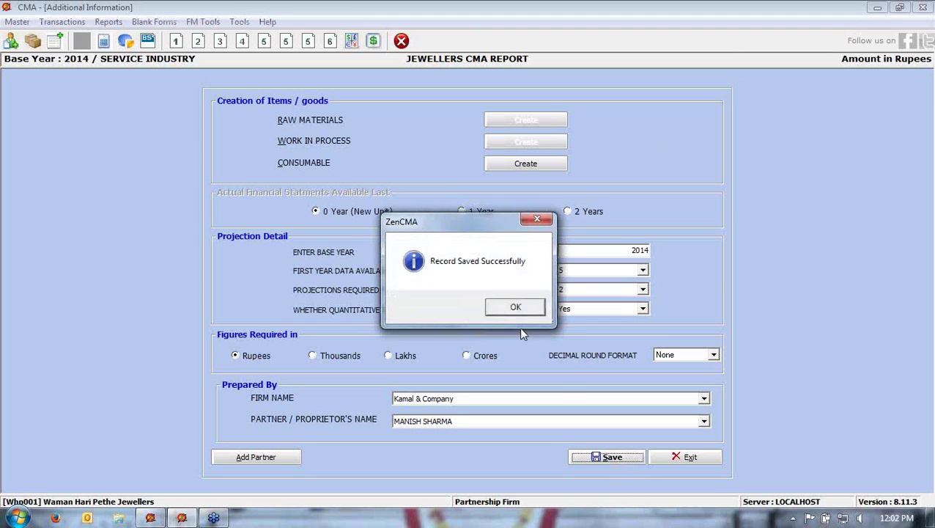
pyautogui.click(516, 308)
pyautogui.click(687, 458)
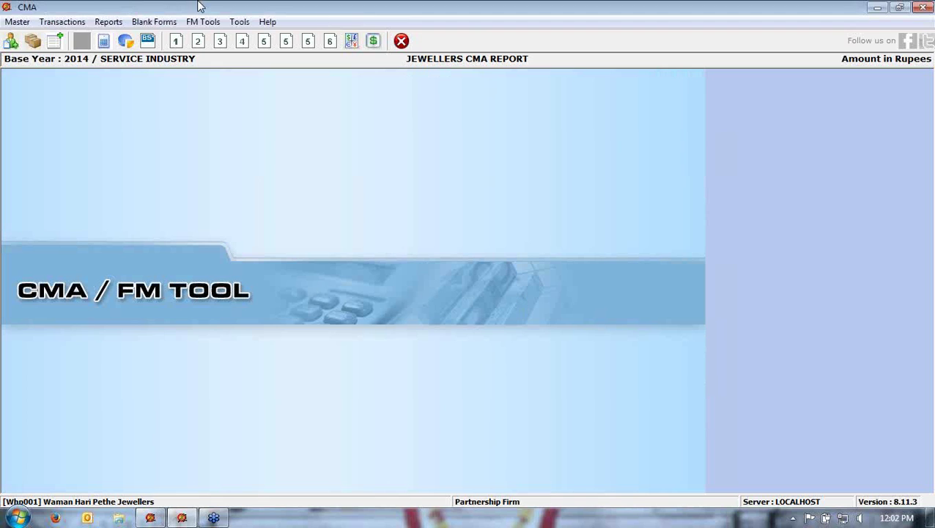
# Examine the land entry fields in the Cost of Project, from description to expenditure, and leave without saving.
pyautogui.click(56, 21)
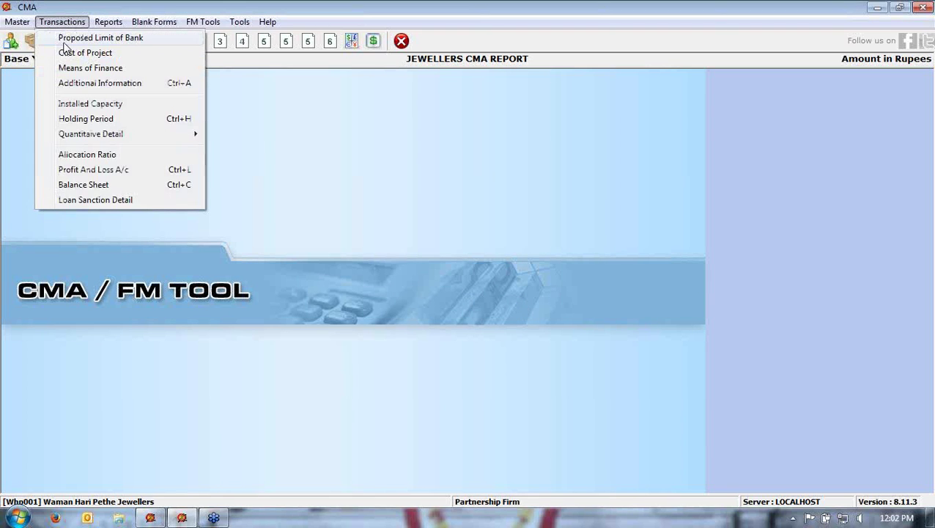
pyautogui.click(68, 53)
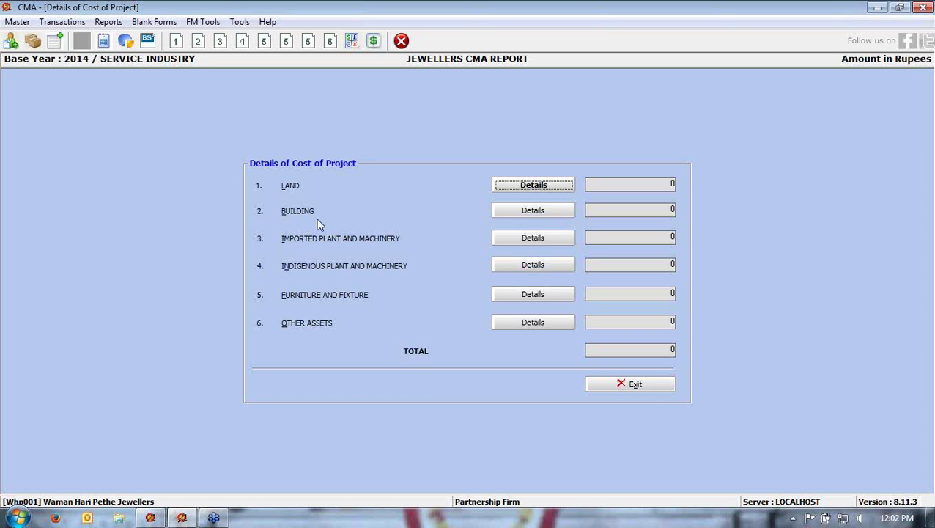
pyautogui.click(517, 186)
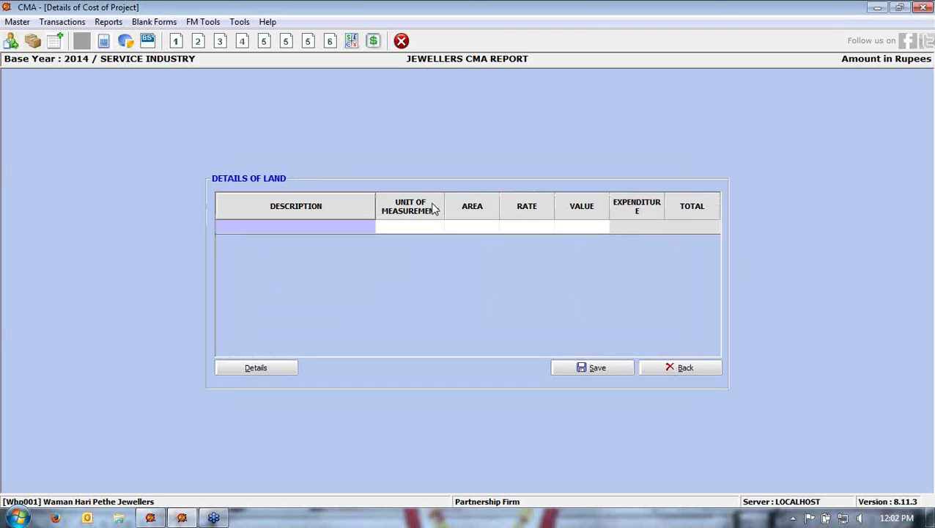
pyautogui.click(324, 225)
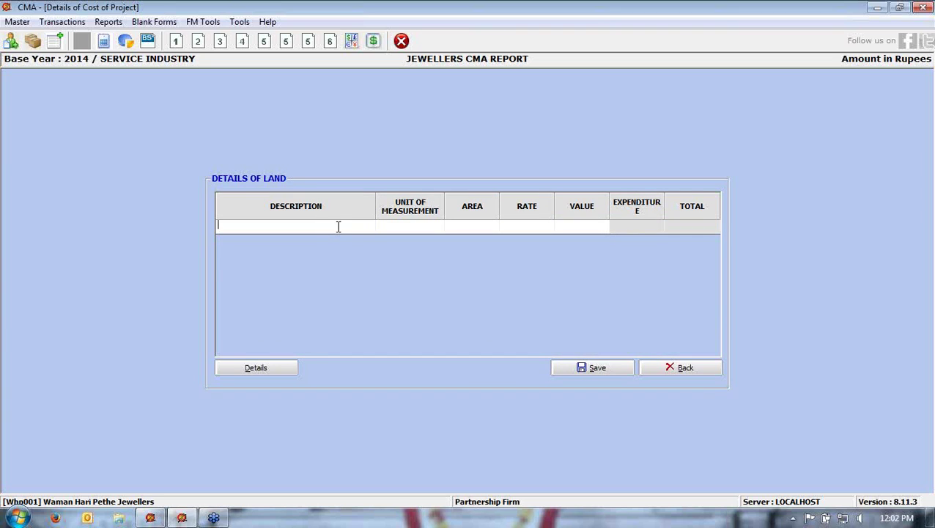
pyautogui.click(386, 227)
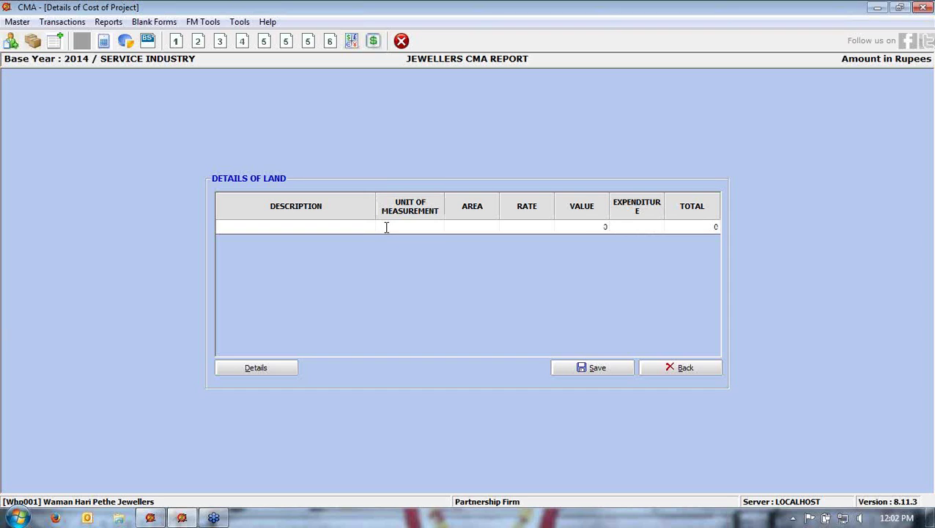
pyautogui.click(468, 227)
pyautogui.click(511, 228)
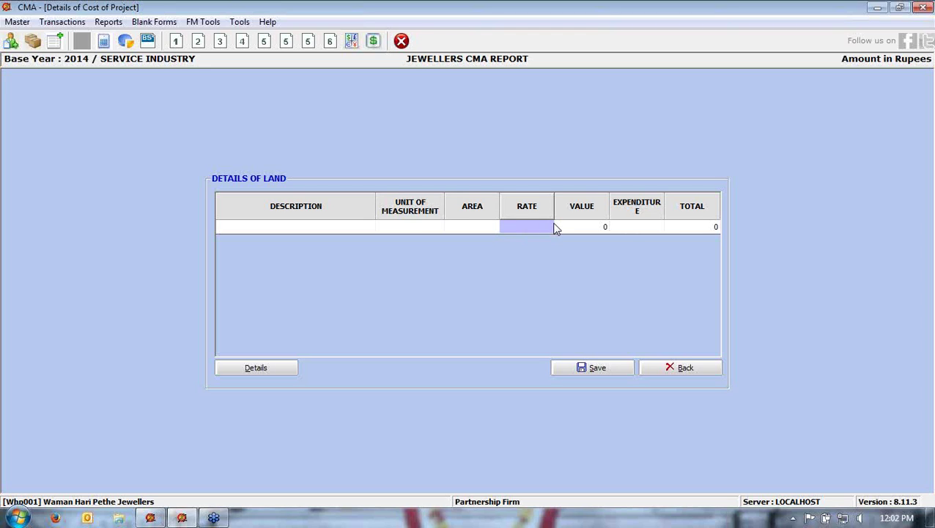
pyautogui.click(630, 233)
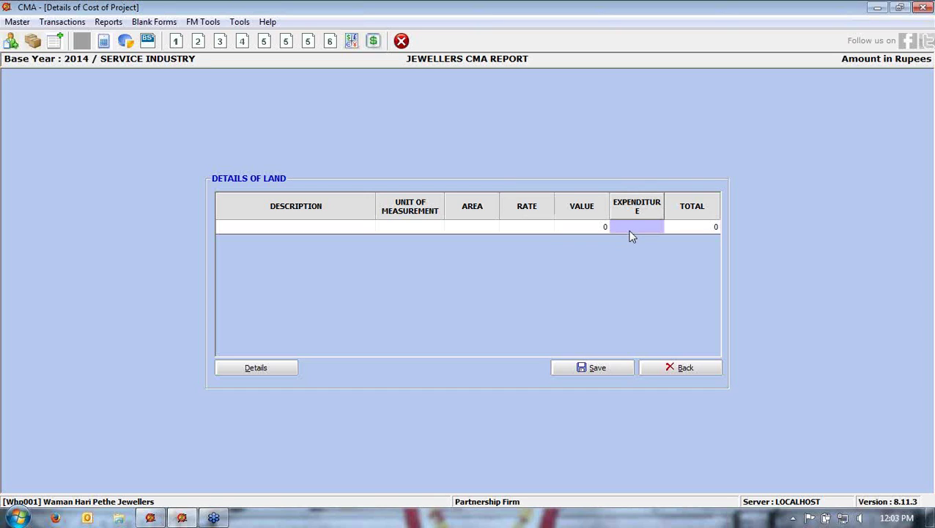
pyautogui.click(705, 369)
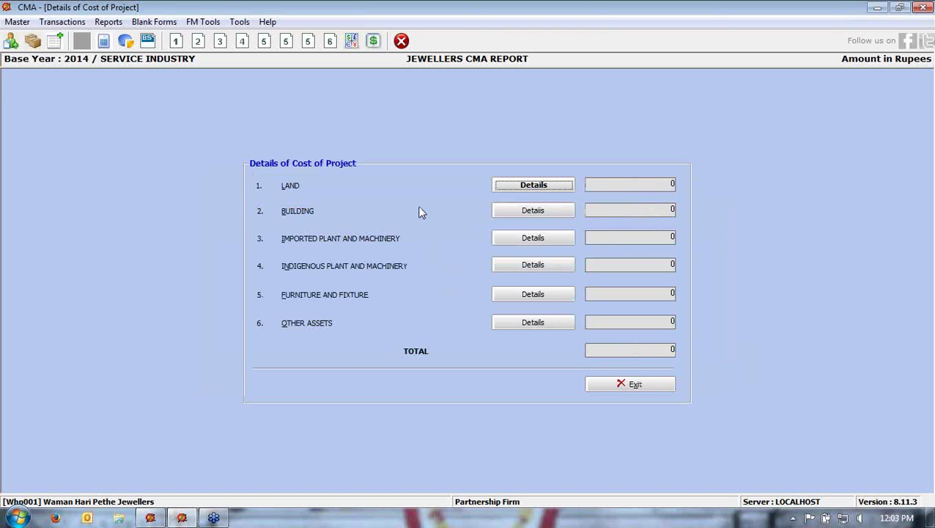
pyautogui.click(623, 382)
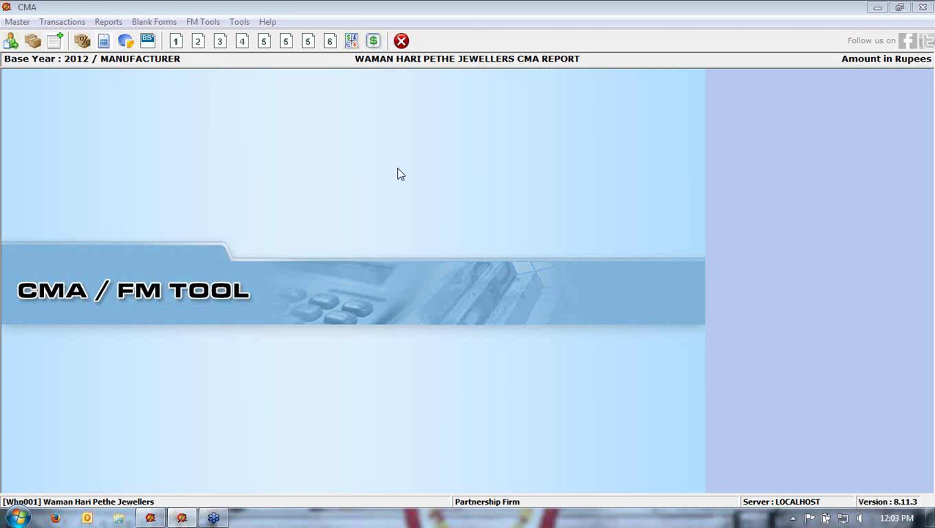
# In Proposed Limit of Bank, review the balance sheet date and each column of the Hdfc Bank row, and save the record.
pyautogui.click(79, 23)
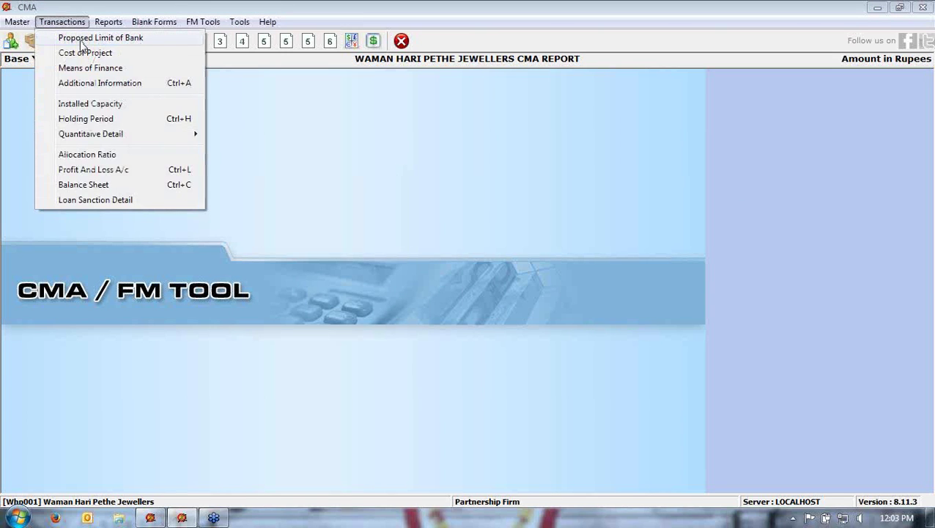
pyautogui.click(84, 39)
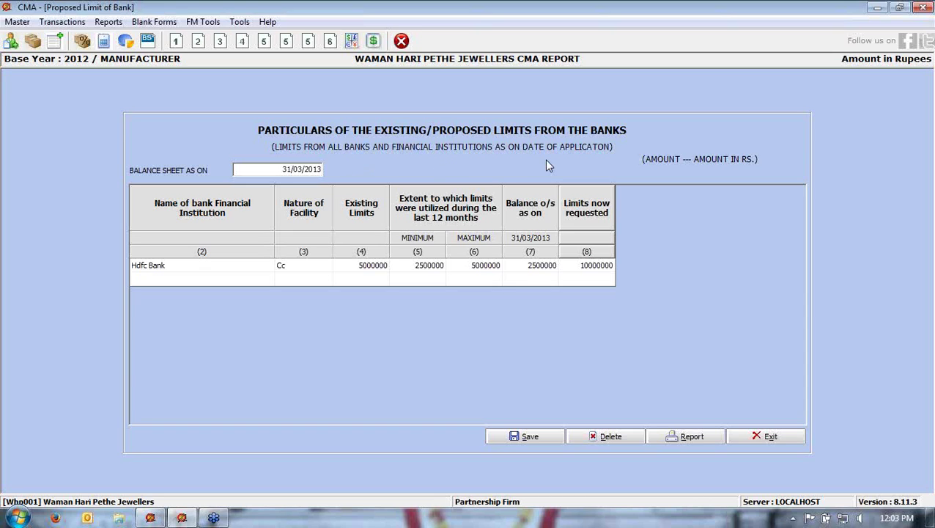
pyautogui.moveTo(251, 169); pyautogui.dragTo(341, 169)
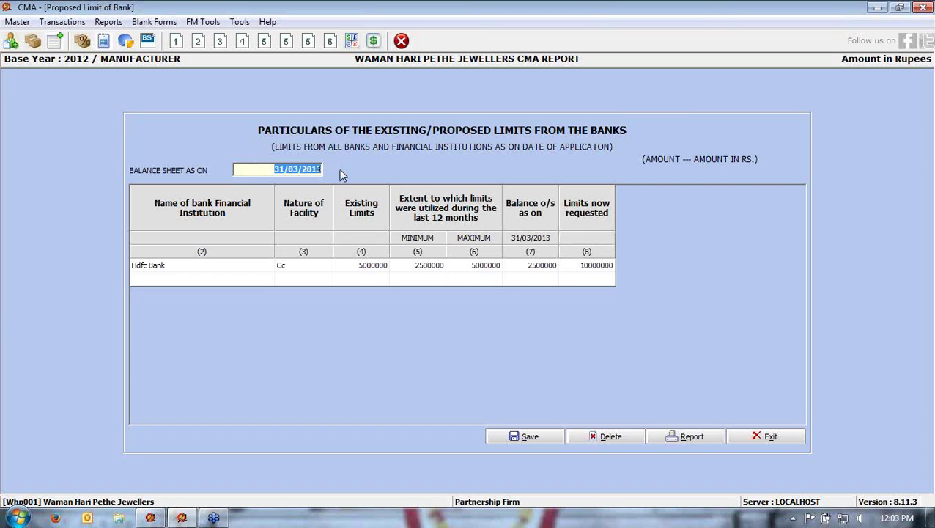
pyautogui.click(221, 272)
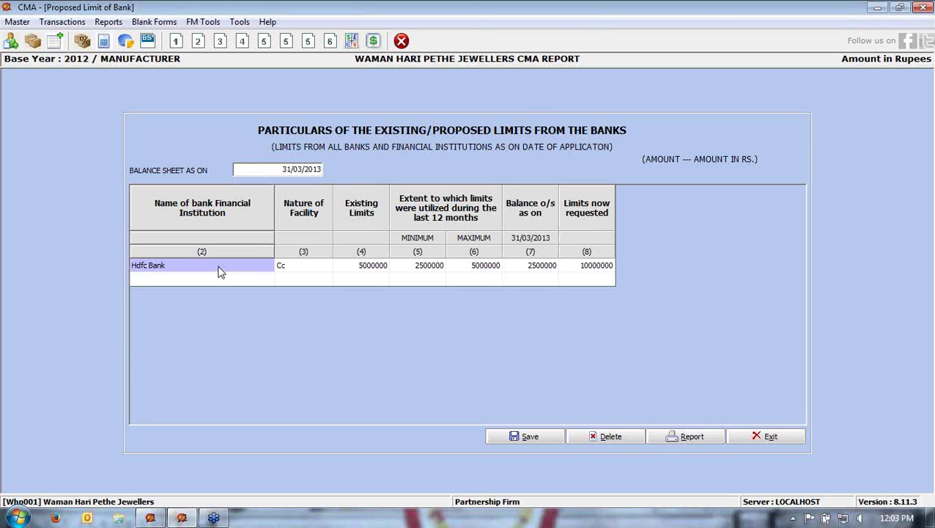
pyautogui.click(298, 269)
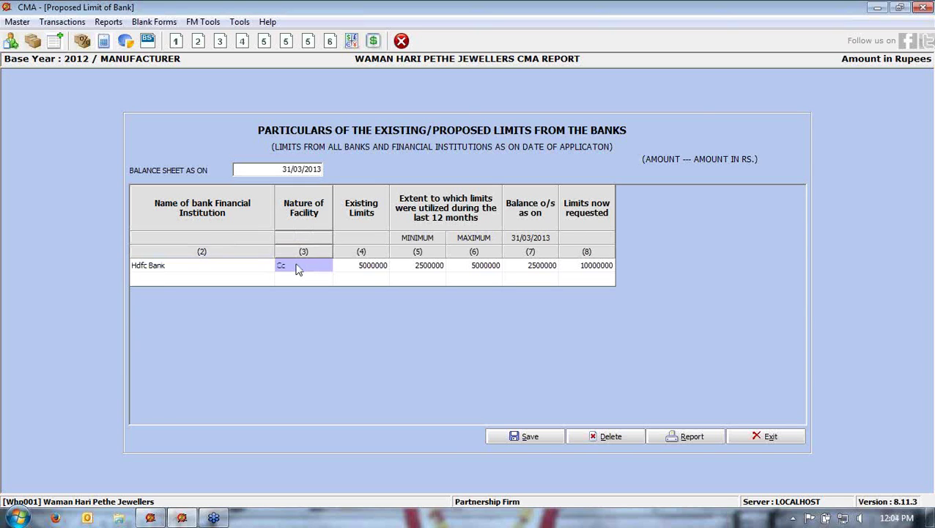
pyautogui.click(356, 271)
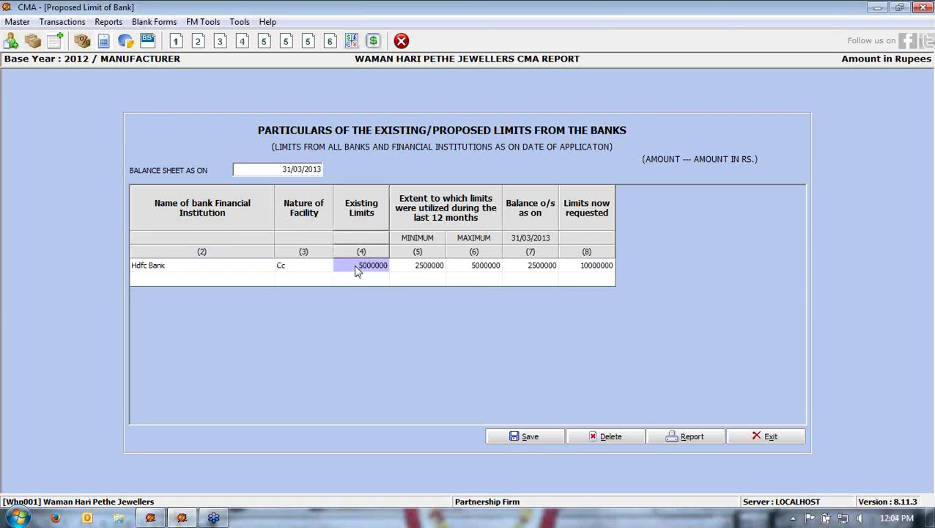
pyautogui.click(412, 270)
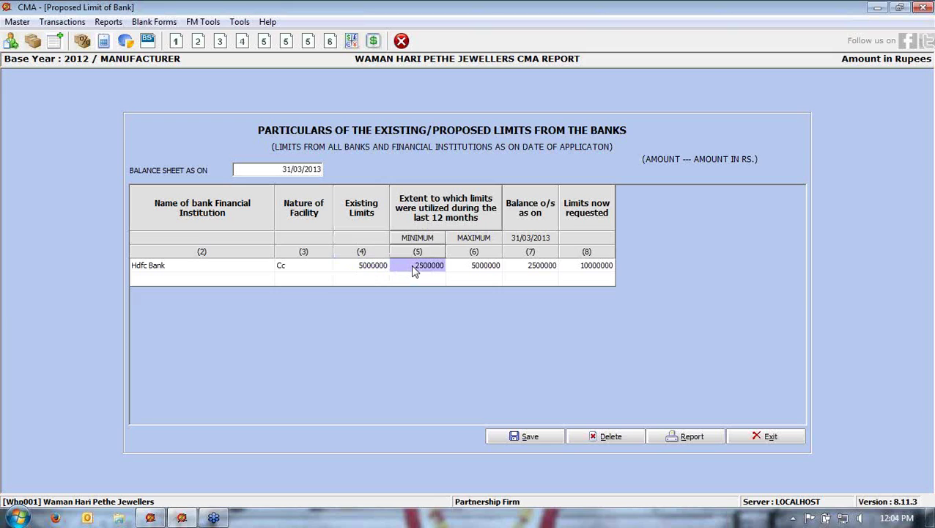
pyautogui.click(463, 270)
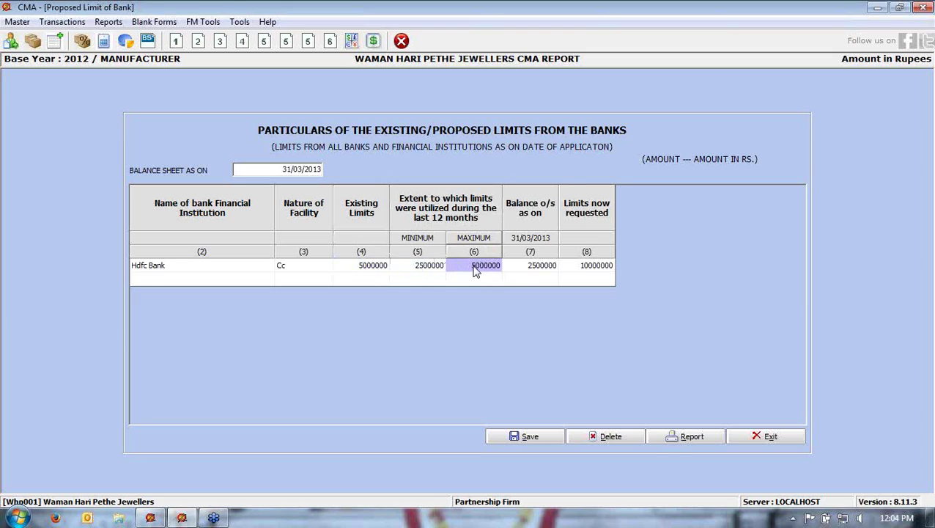
pyautogui.click(524, 268)
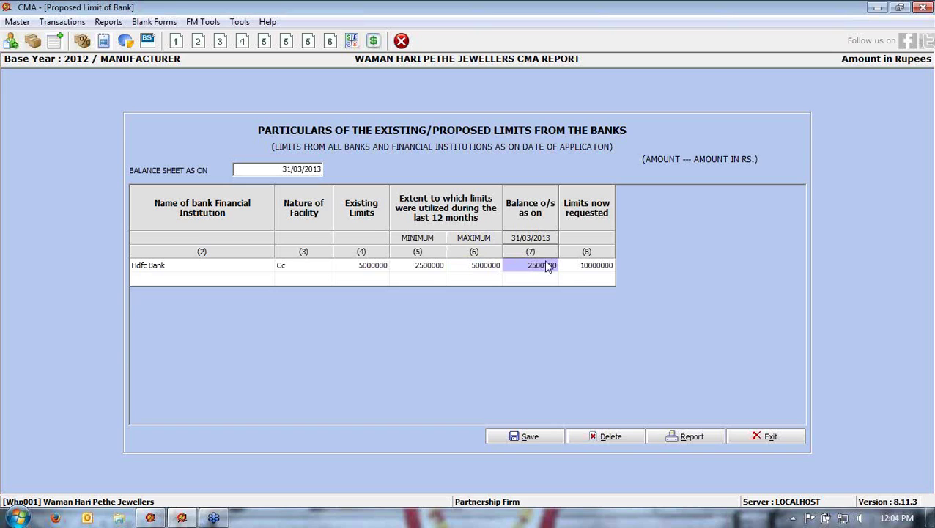
pyautogui.click(574, 271)
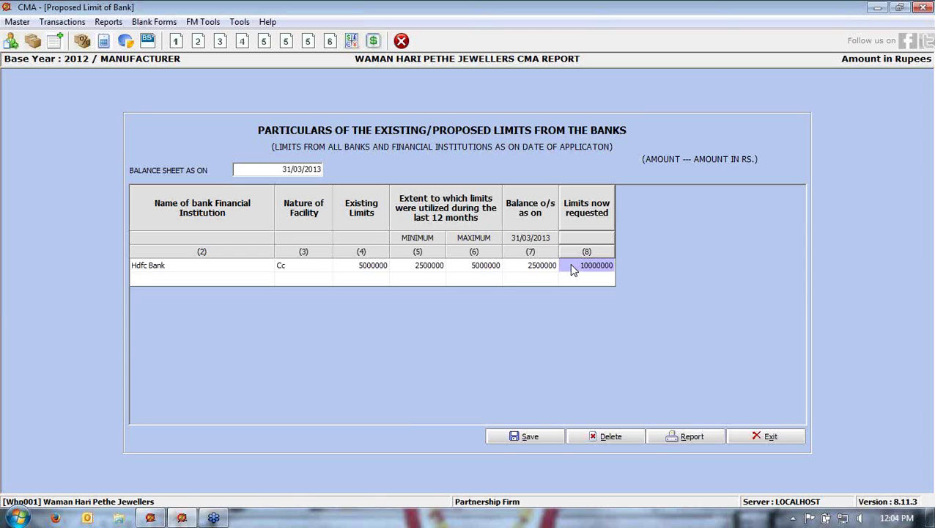
pyautogui.click(526, 438)
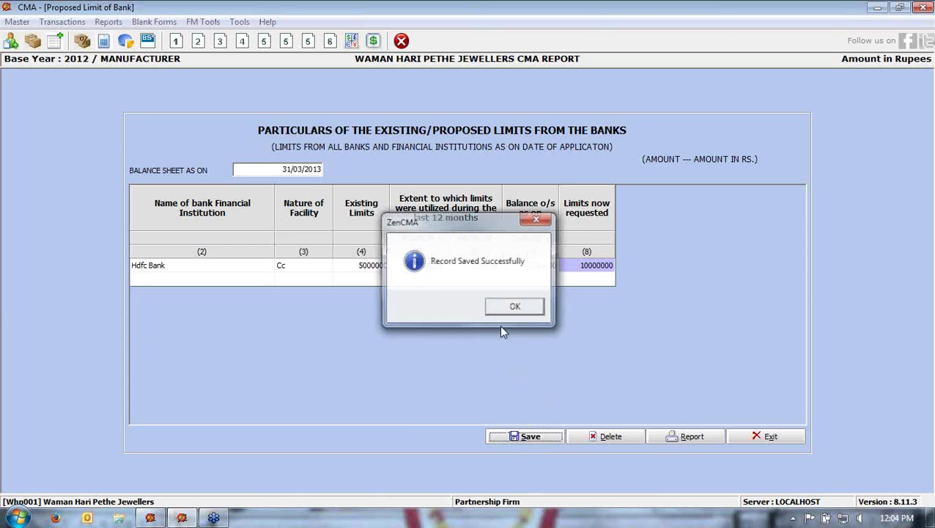
pyautogui.click(511, 311)
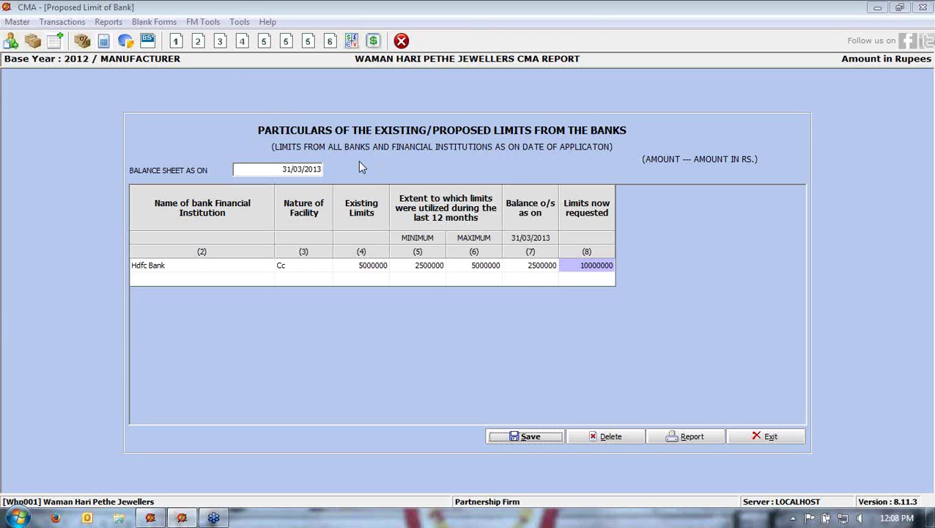
# Examine the promoters' contribution and long-term loans and advances detail forms under Means of Finance.
pyautogui.click(62, 21)
pyautogui.click(74, 67)
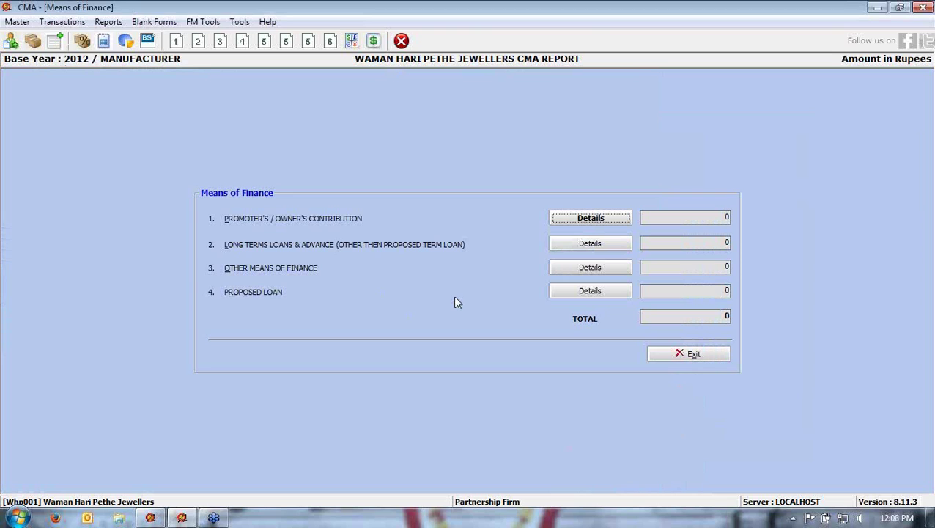
pyautogui.click(585, 217)
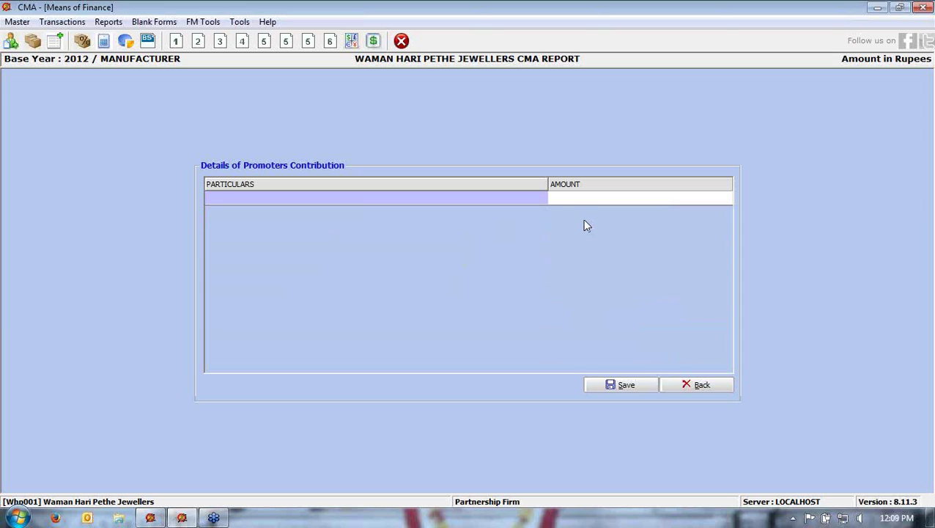
pyautogui.click(680, 387)
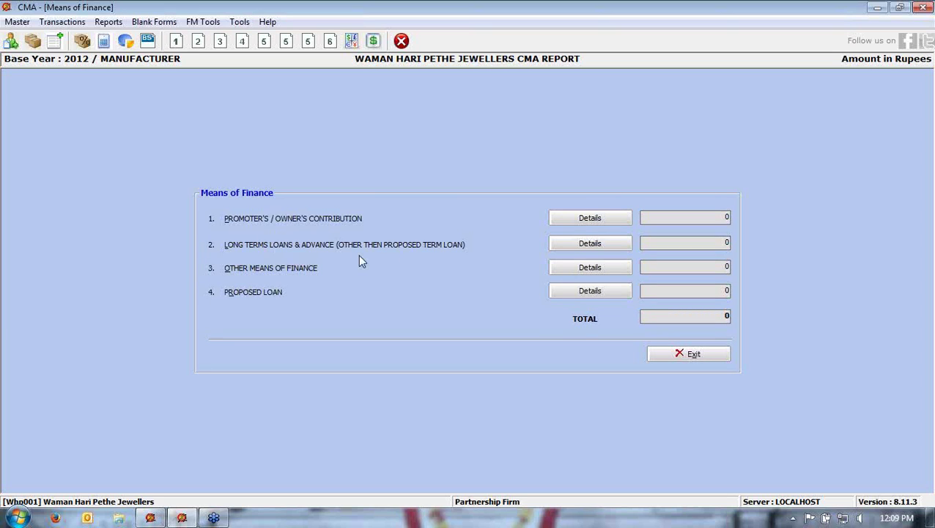
pyautogui.click(581, 247)
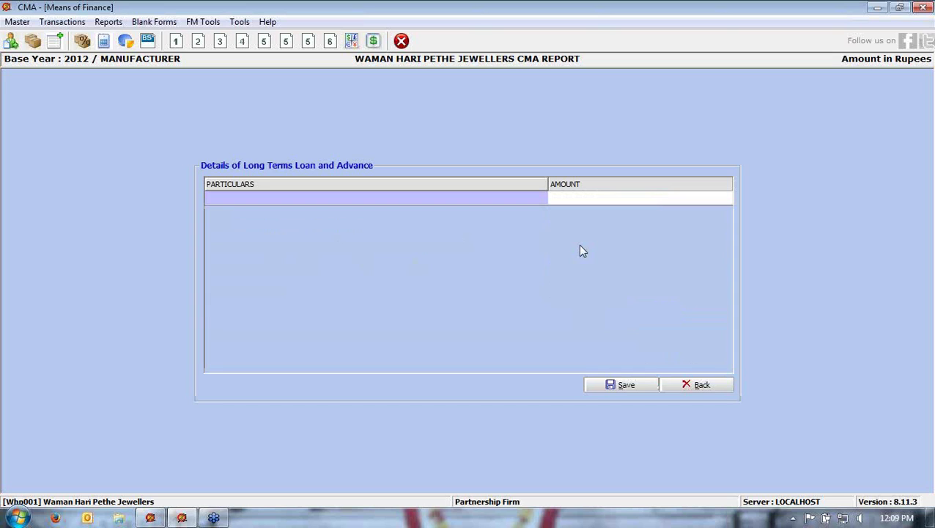
pyautogui.click(720, 388)
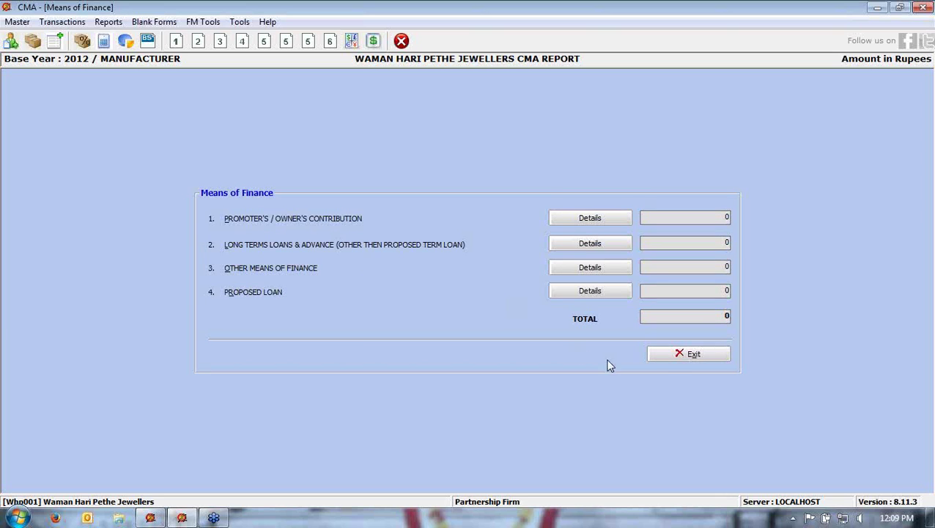
# Leave Means of Finance and examine the jewellery item's installed capacity for the actual, estimated and projected years.
pyautogui.click(665, 356)
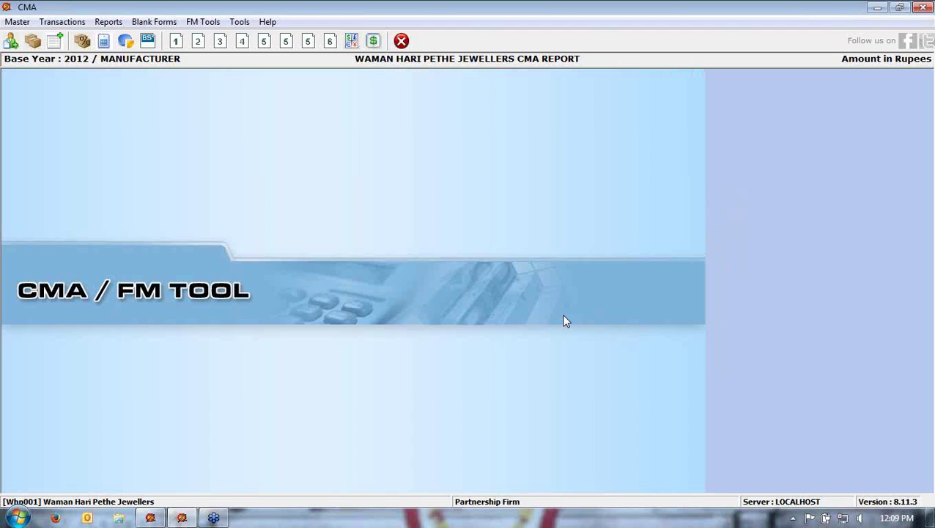
pyautogui.click(64, 22)
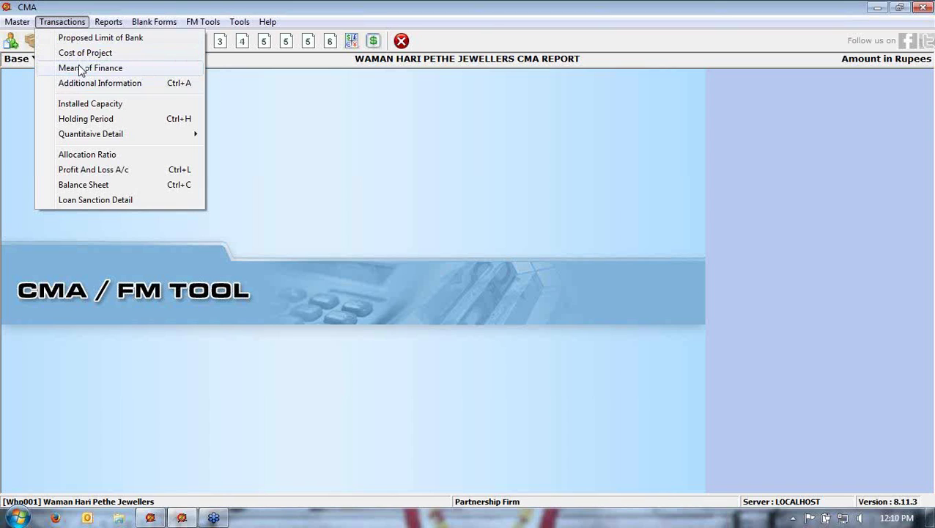
pyautogui.click(85, 107)
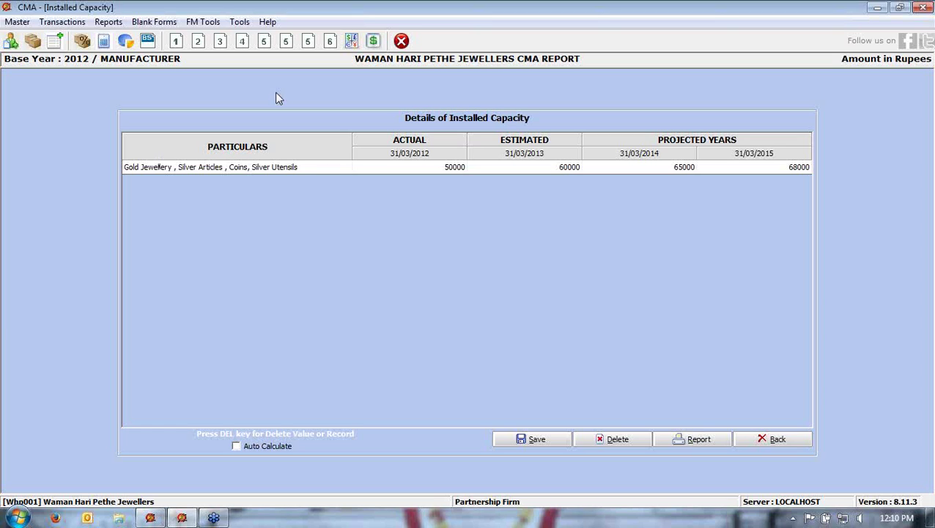
pyautogui.click(272, 172)
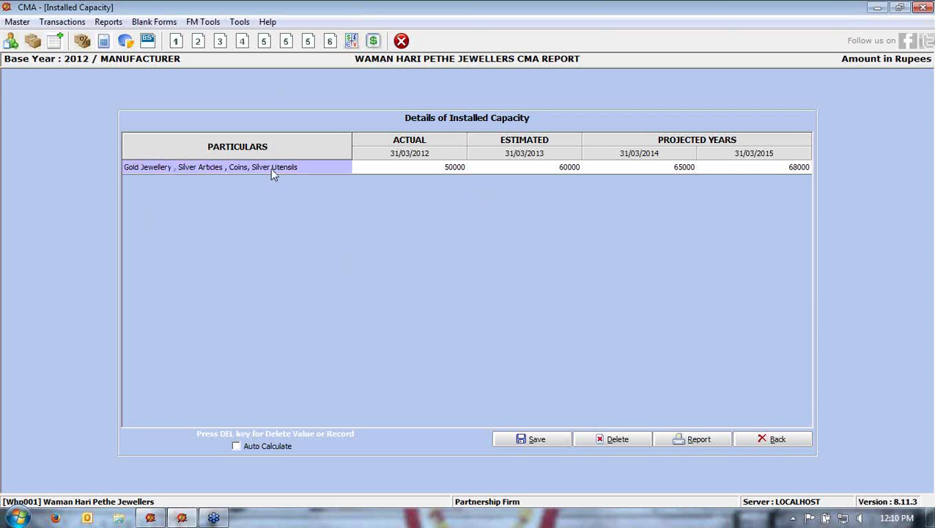
pyautogui.click(55, 22)
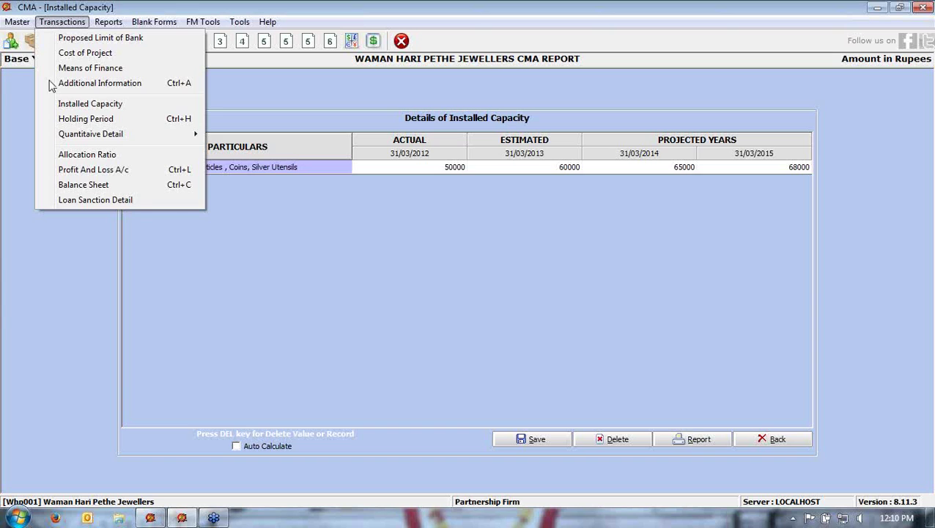
pyautogui.click(403, 254)
pyautogui.click(418, 172)
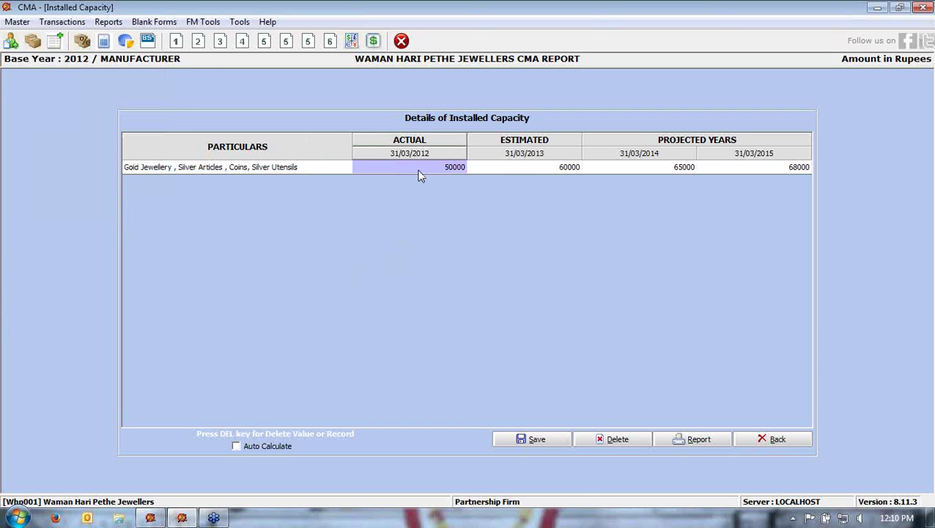
pyautogui.click(504, 170)
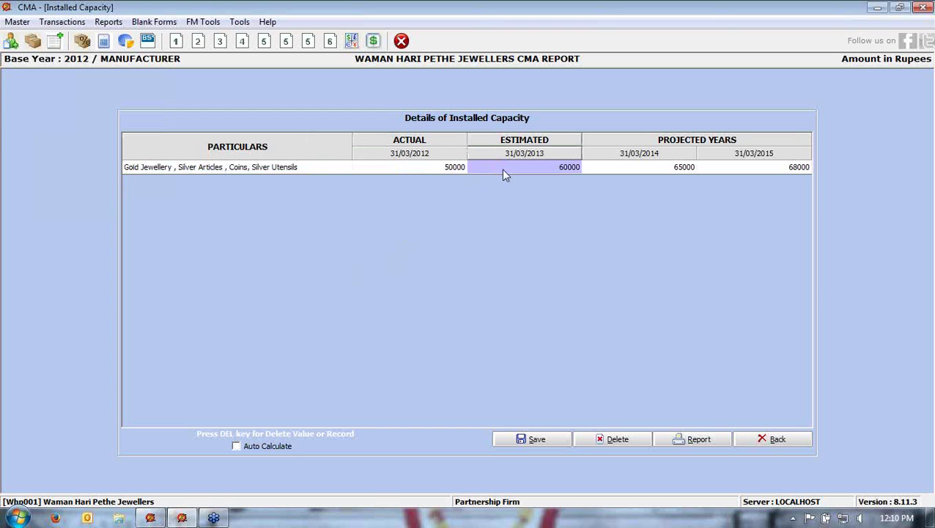
pyautogui.click(627, 168)
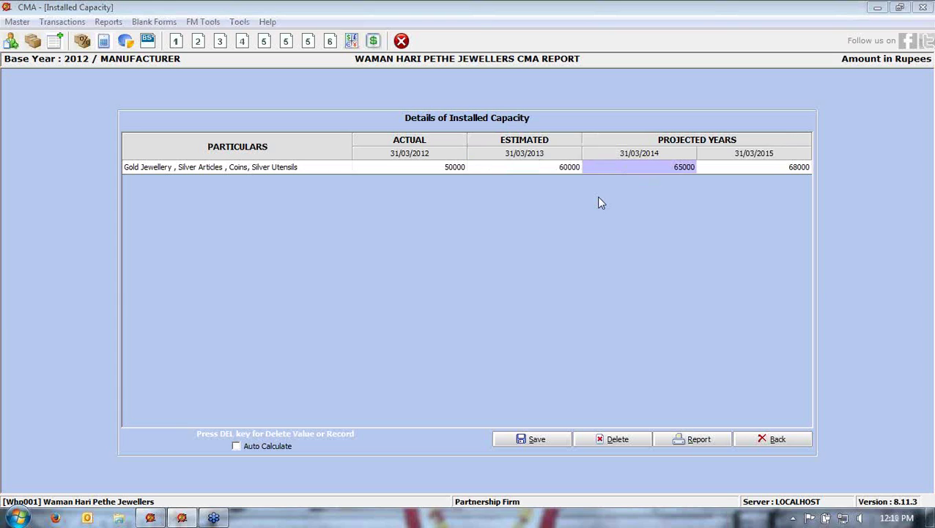
pyautogui.click(412, 175)
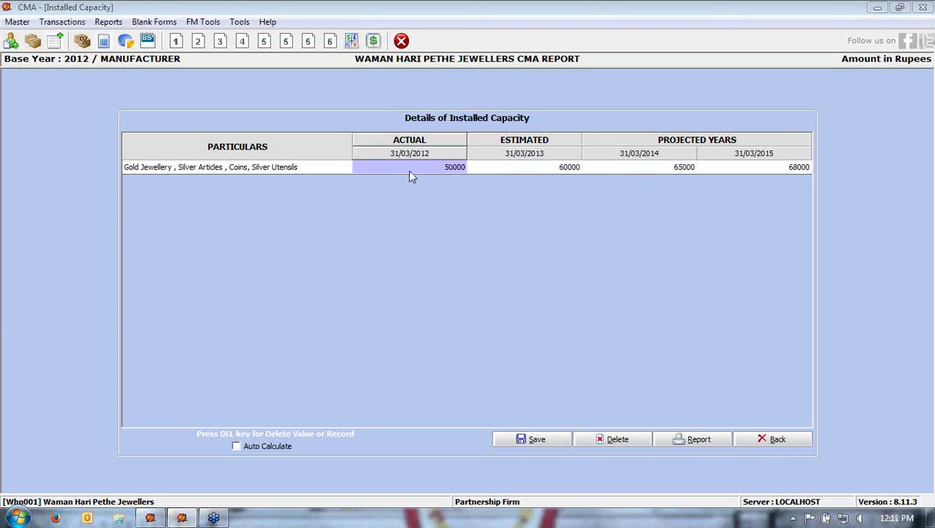
# In Holding Period, set the closing stock to 50 days for all items and years using Auto Calculation, and save the record.
pyautogui.click(61, 23)
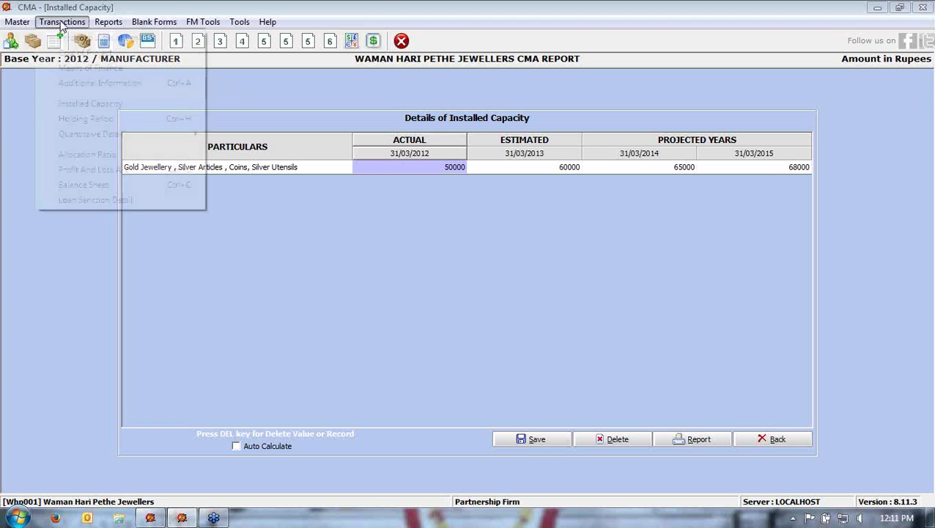
pyautogui.click(102, 119)
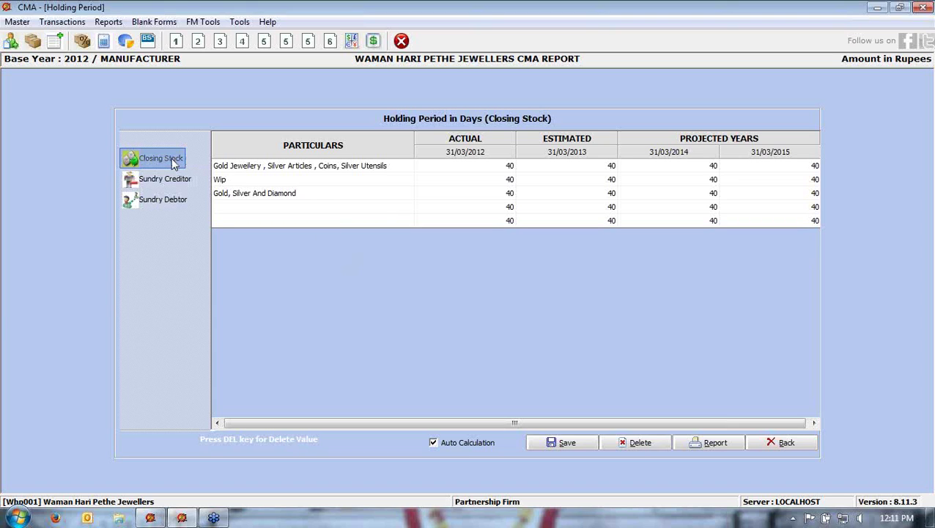
pyautogui.click(438, 172)
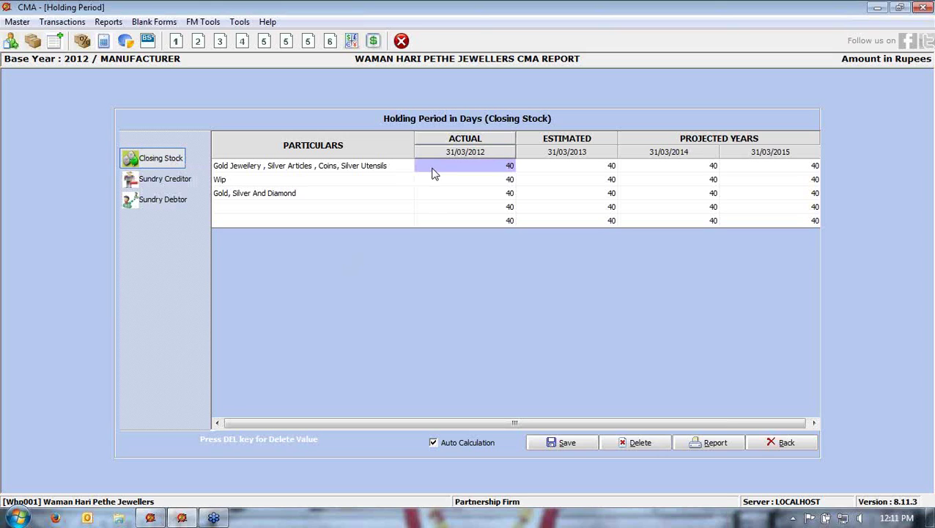
pyautogui.click(450, 445)
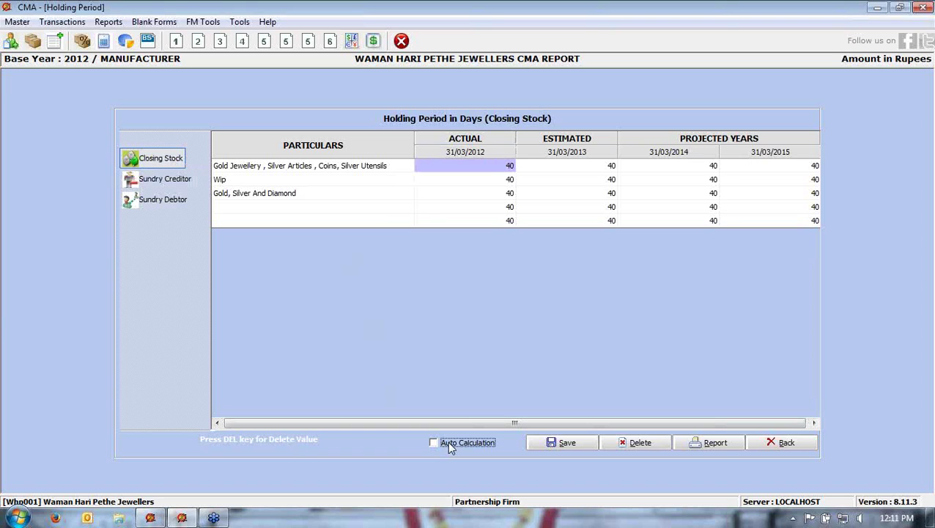
pyautogui.click(450, 445)
pyautogui.write('50')
pyautogui.press('Return')
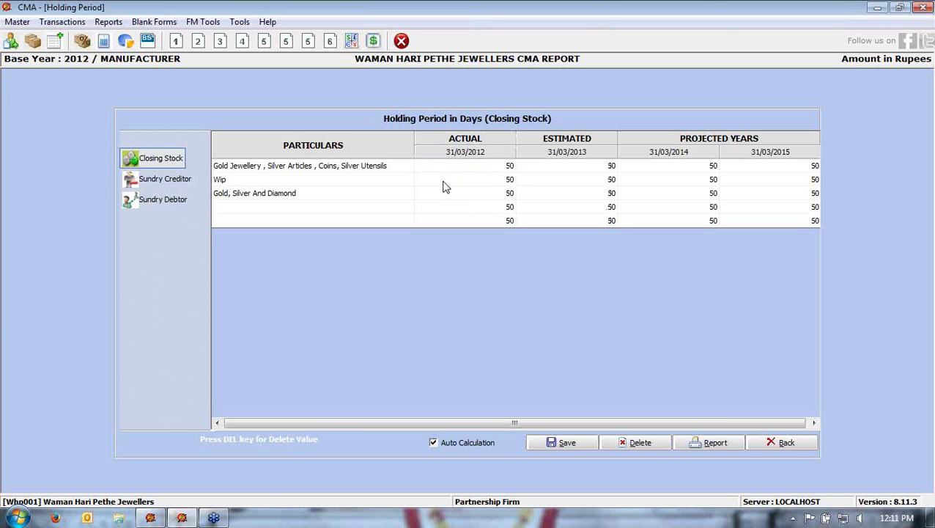
pyautogui.click(586, 169)
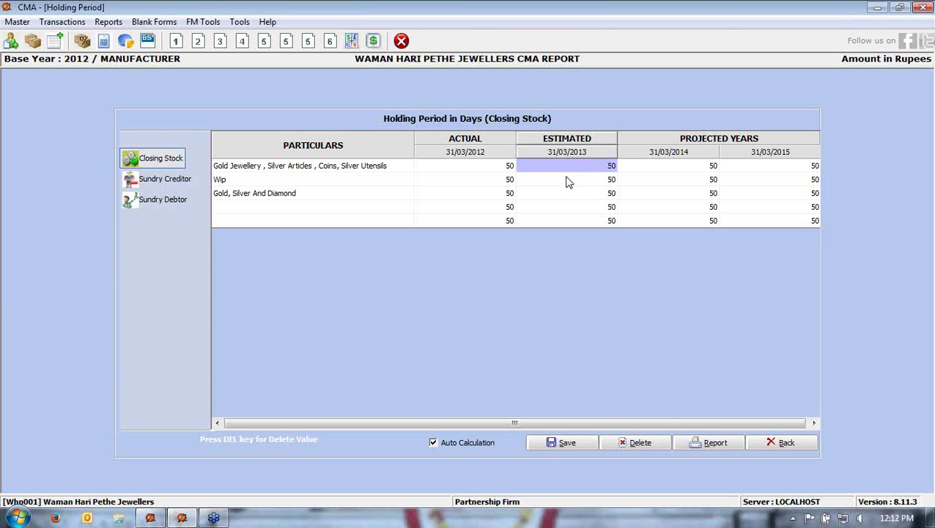
pyautogui.click(548, 444)
pyautogui.click(516, 308)
# Review the sundry creditor and sundry debtor holding periods, save the record and close the form.
pyautogui.click(176, 180)
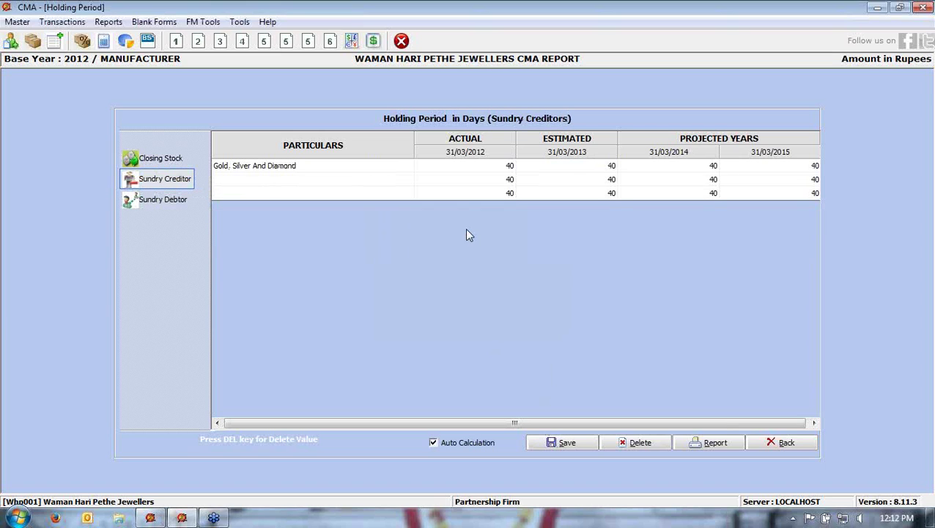
pyautogui.click(160, 201)
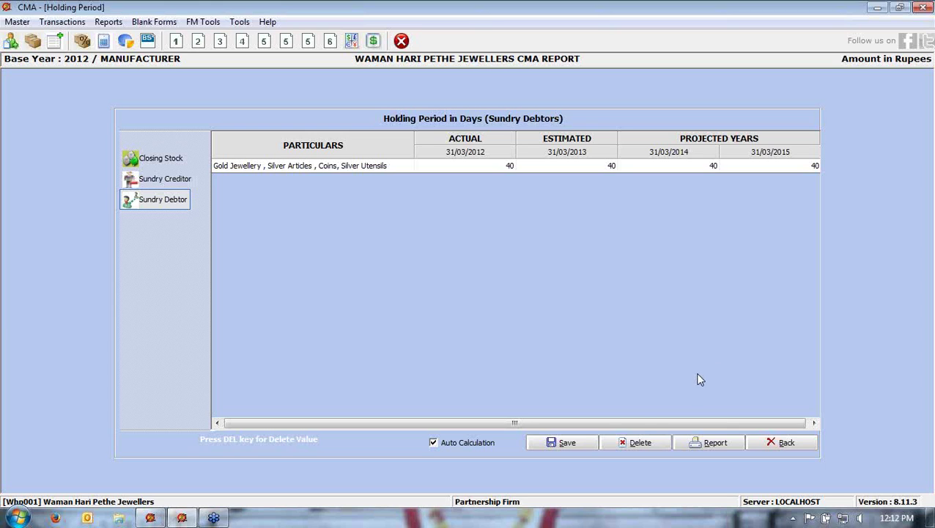
pyautogui.click(564, 444)
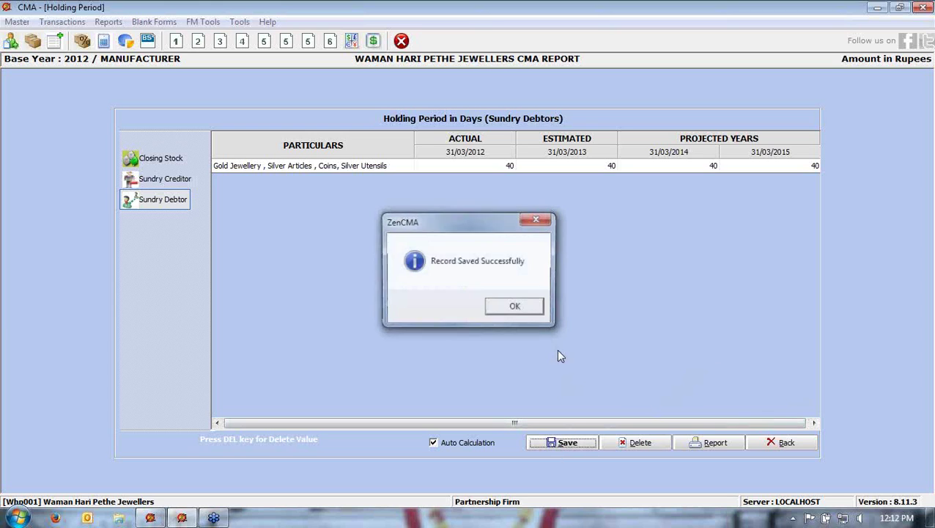
pyautogui.click(533, 311)
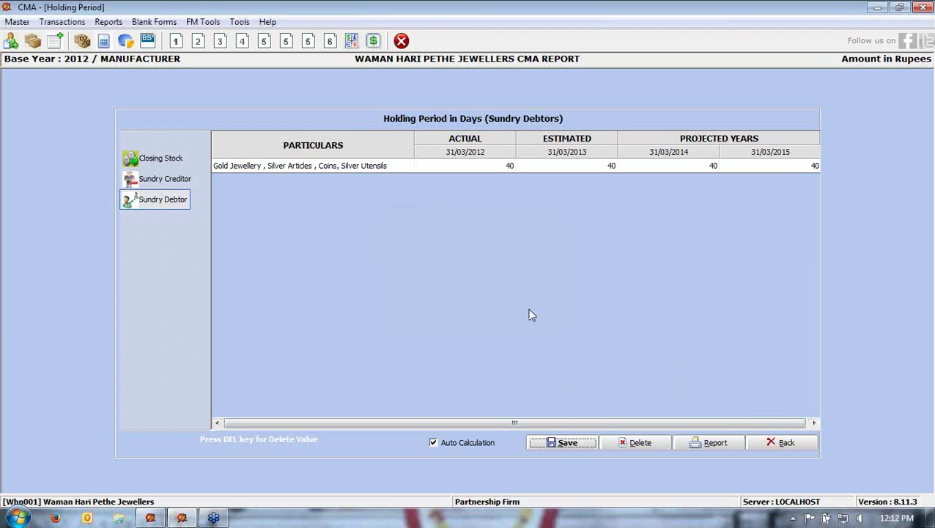
pyautogui.click(781, 443)
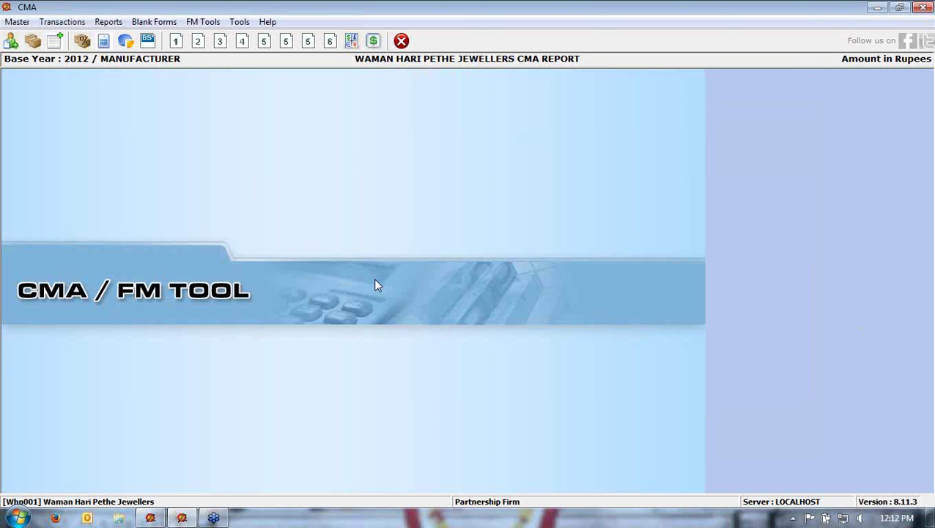
# In Additional Information, set whether quantitative details are required to No and save the record.
pyautogui.click(74, 23)
pyautogui.moveTo(76, 135)
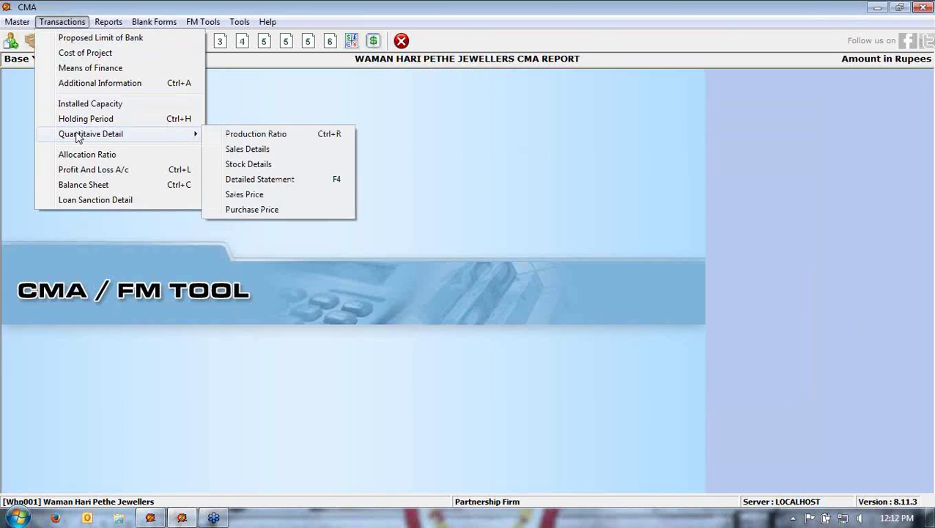
pyautogui.click(85, 85)
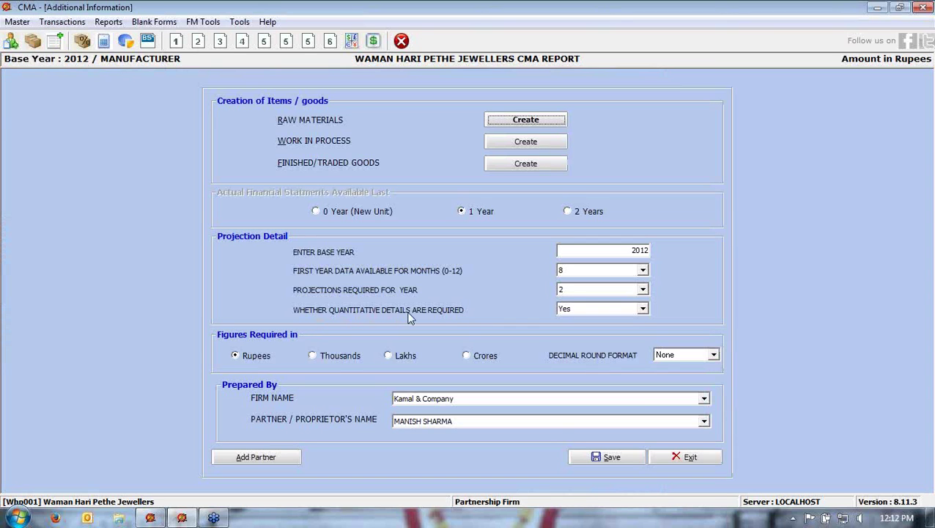
pyautogui.click(565, 311)
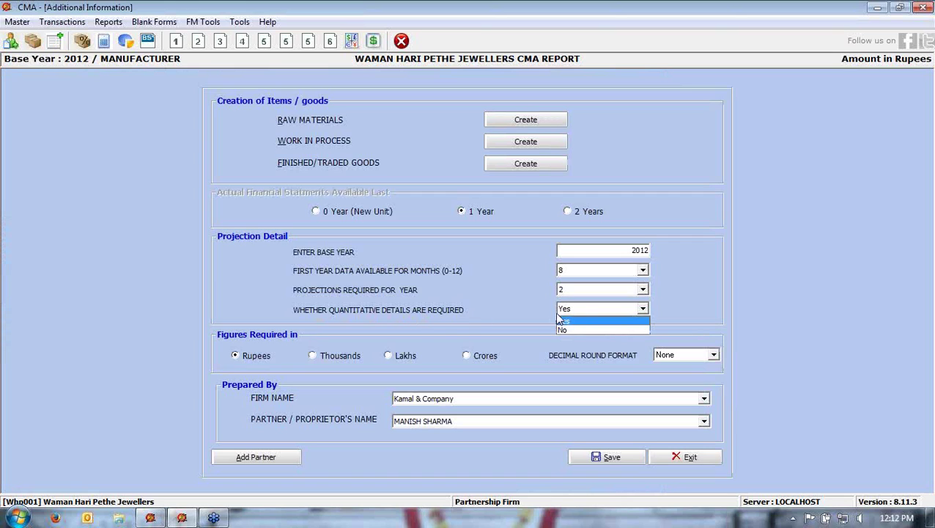
pyautogui.click(565, 330)
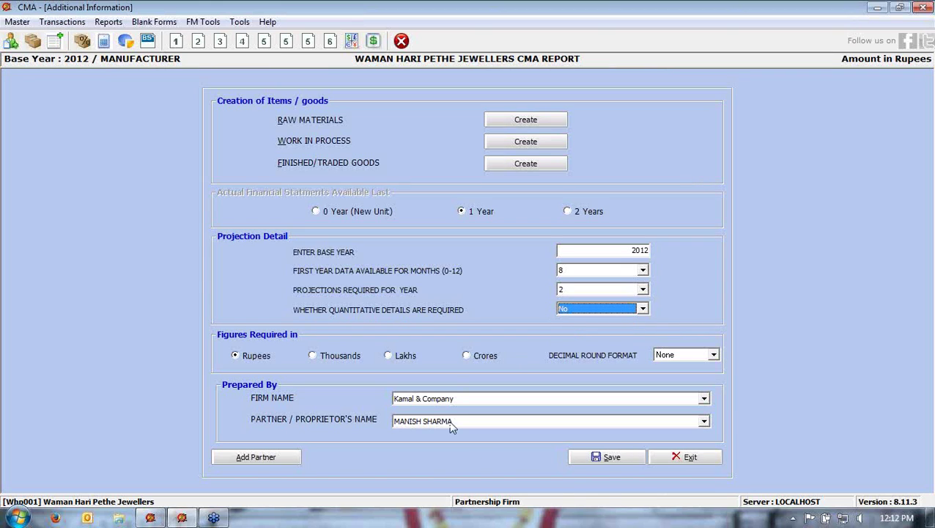
pyautogui.click(613, 458)
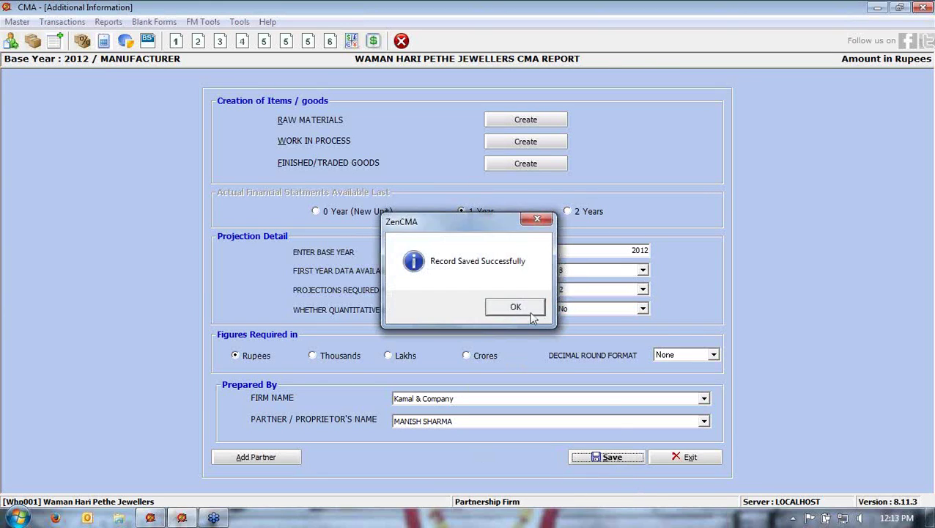
pyautogui.click(515, 307)
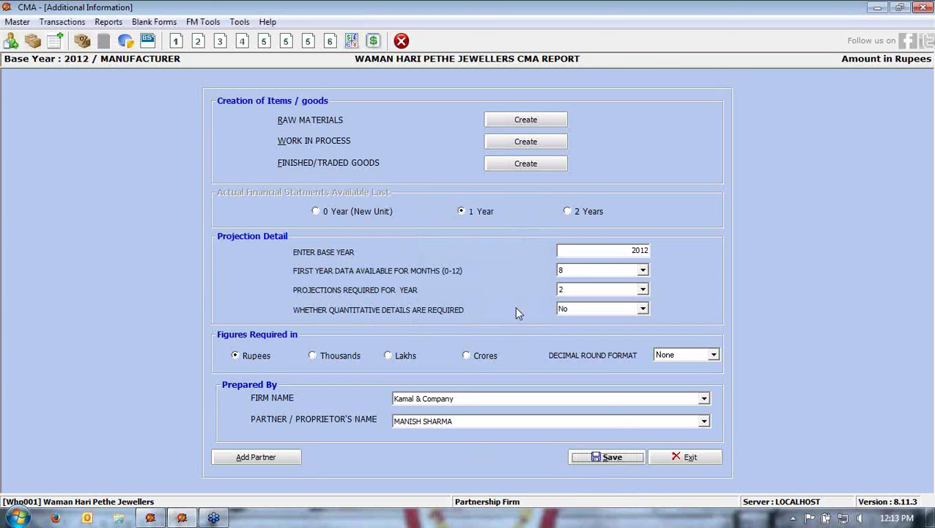
# Check the availability of Quantitative Detail, set the quantitative details requirement in Additional Information back to Yes, and save.
pyautogui.click(73, 22)
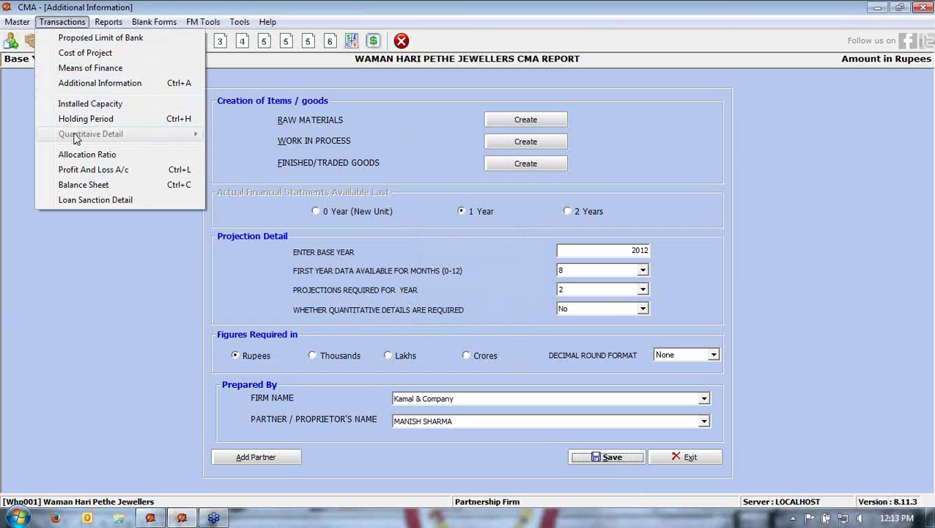
pyautogui.click(88, 83)
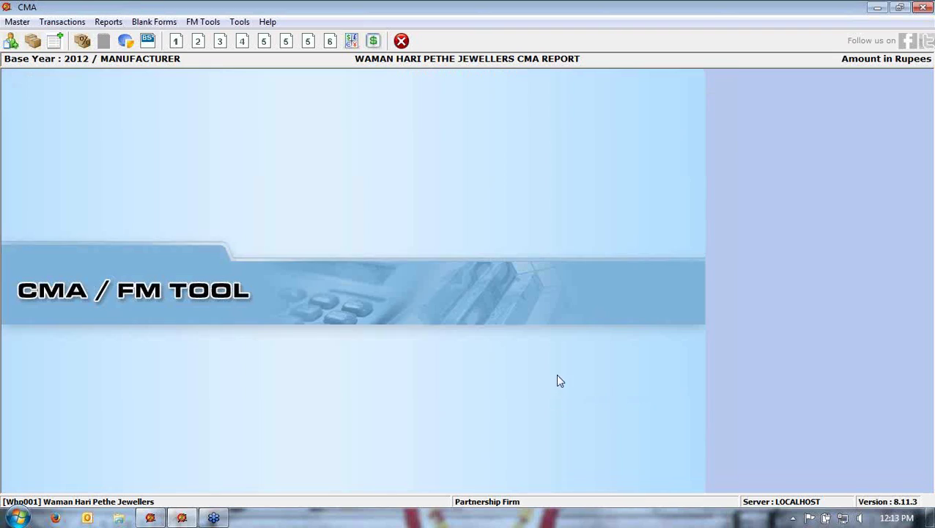
pyautogui.click(584, 311)
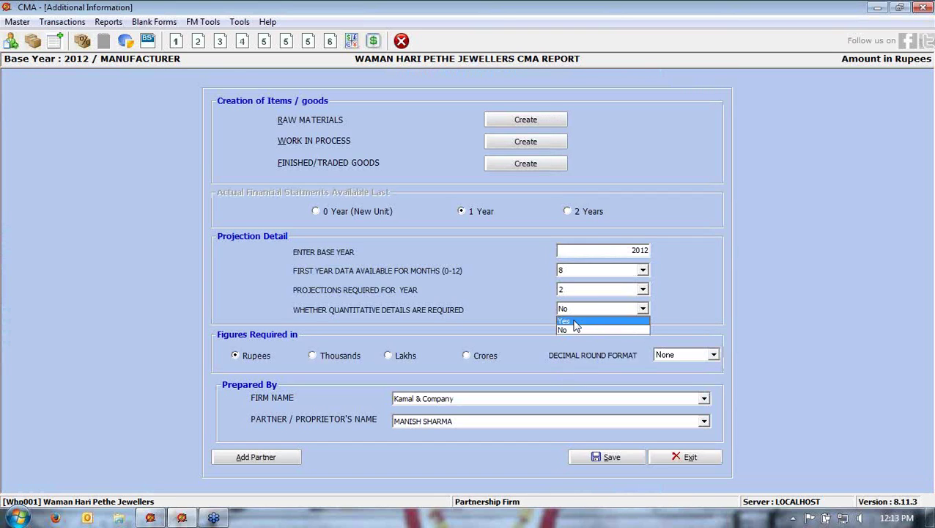
pyautogui.click(575, 322)
pyautogui.click(587, 456)
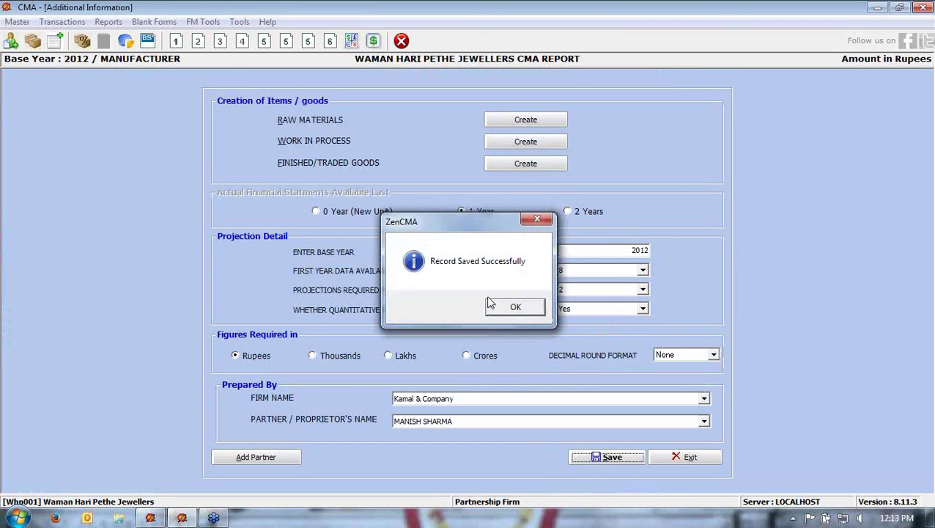
pyautogui.click(495, 308)
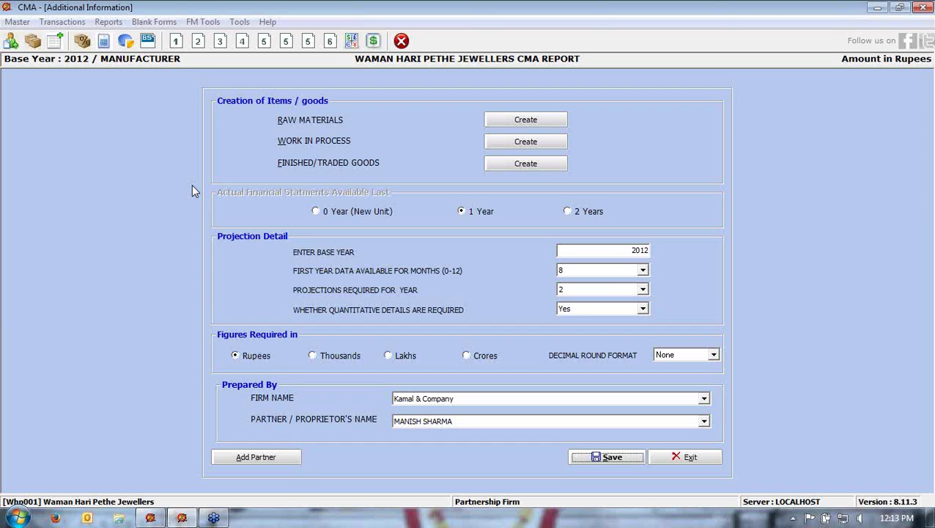
# Examine the Production Ratio quantities for finished goods and work in progress under Quantitative Detail.
pyautogui.click(74, 23)
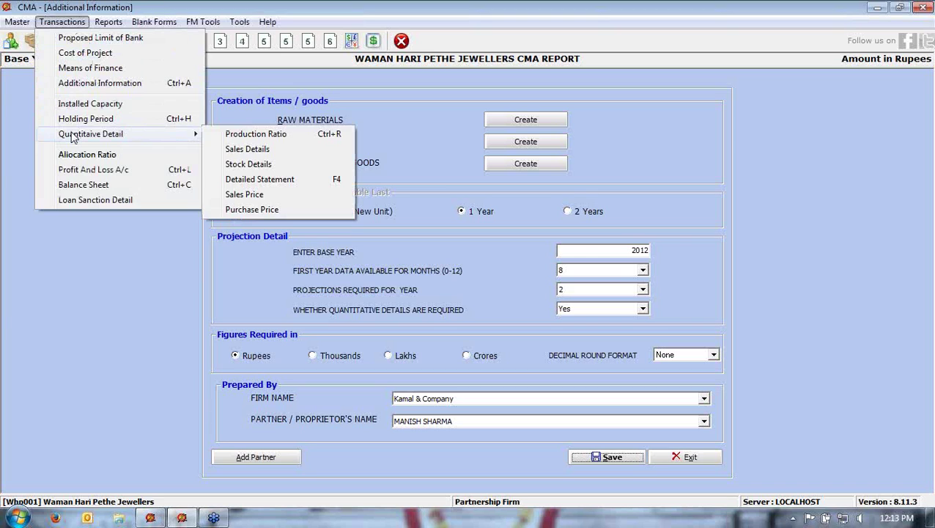
pyautogui.click(244, 137)
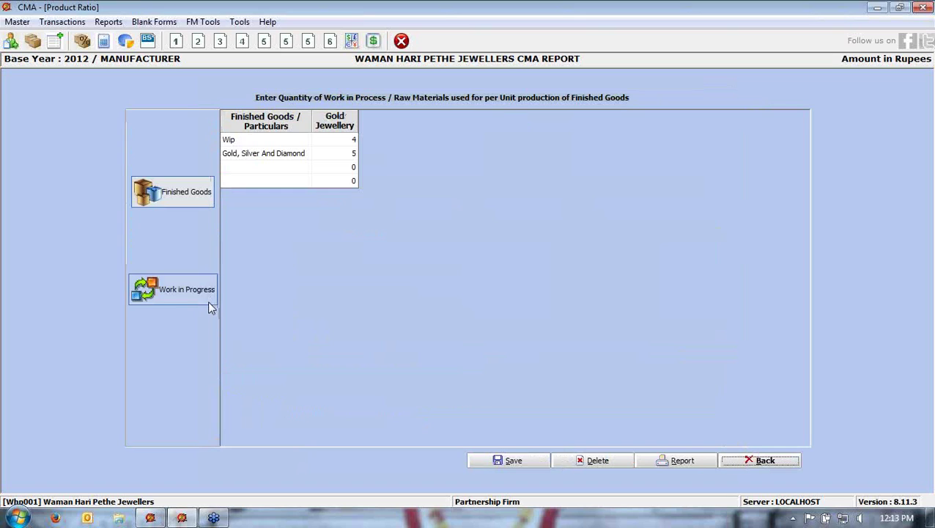
pyautogui.click(180, 291)
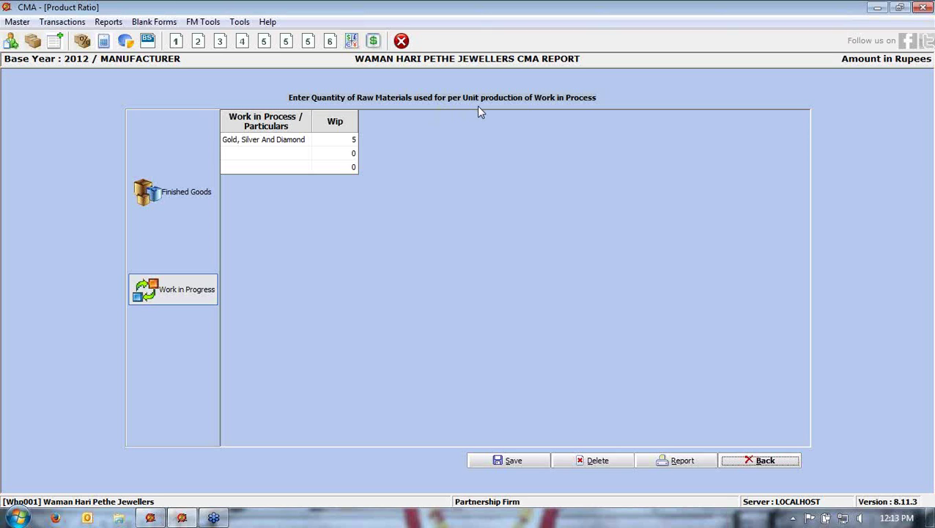
pyautogui.click(188, 183)
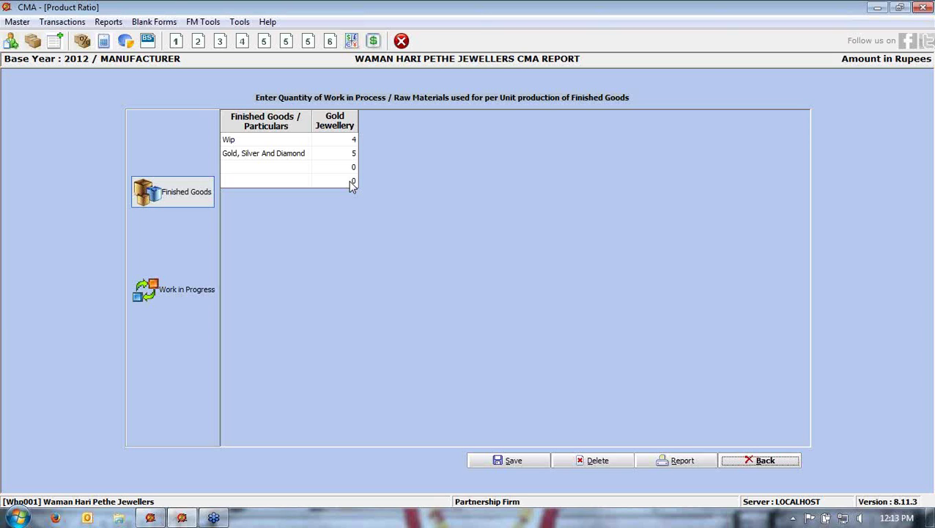
# Save the finished goods production ratio record and open the Sales Details under Quantitative Detail.
pyautogui.click(511, 461)
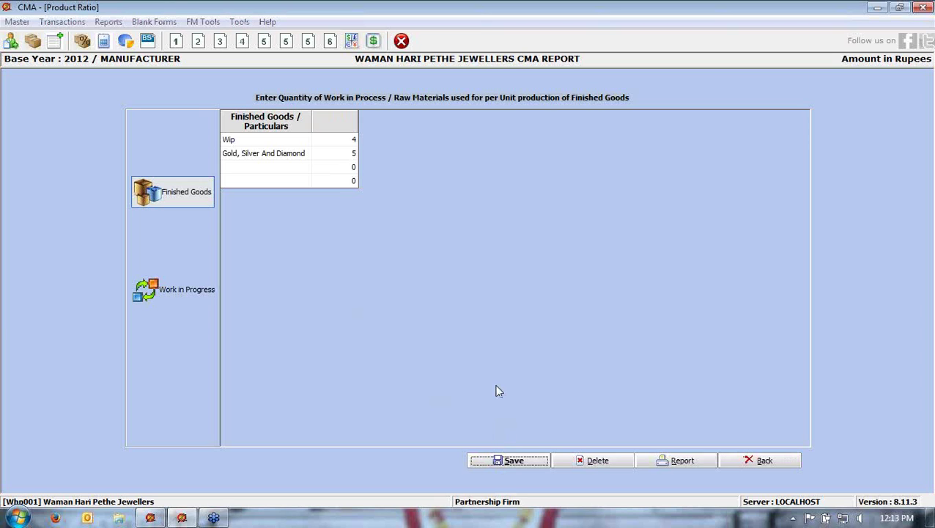
pyautogui.click(499, 308)
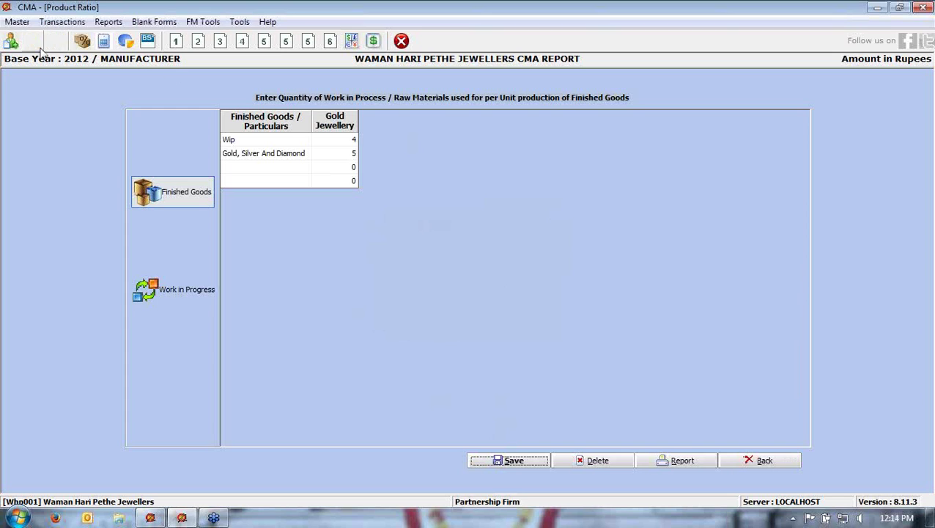
pyautogui.click(62, 21)
pyautogui.moveTo(129, 138)
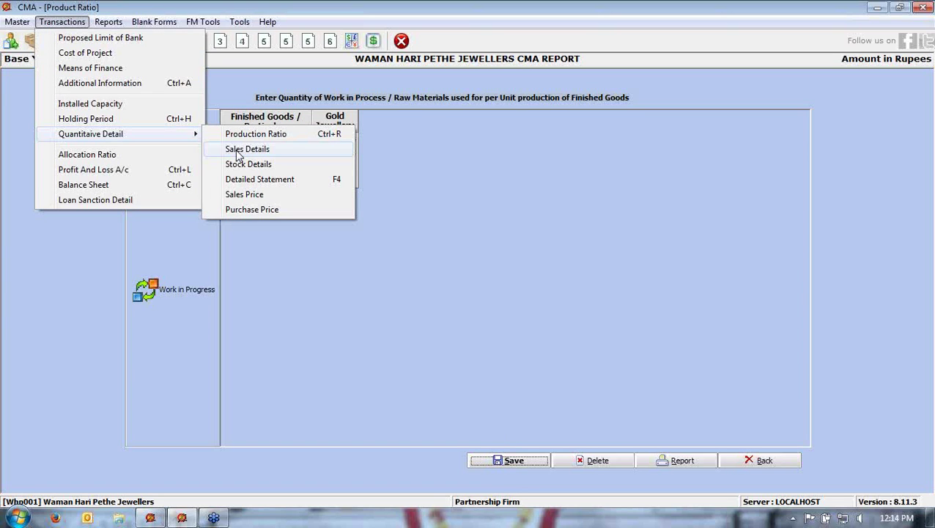
pyautogui.click(238, 151)
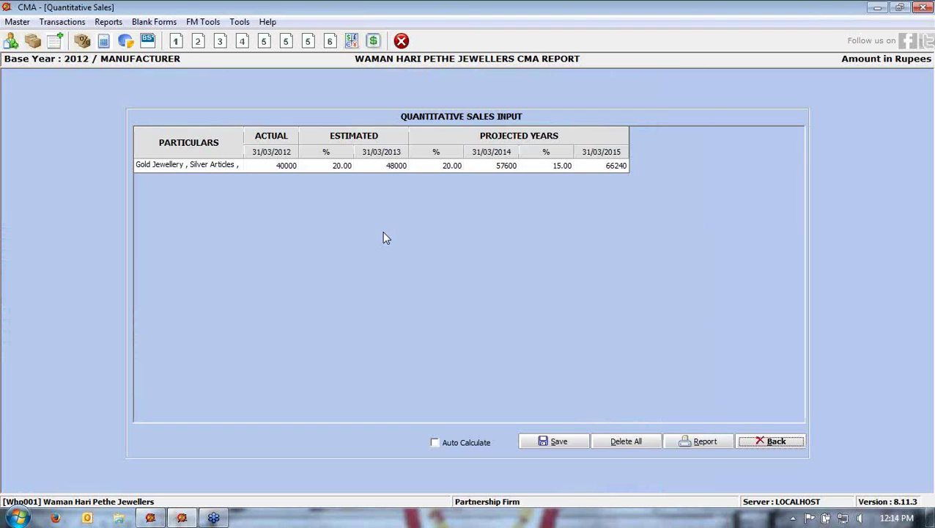
# Set the actual sales quantity for 31/03/2012 to 40000 and the estimated growth for 31/03/2013 to 25%.
pyautogui.click(273, 169)
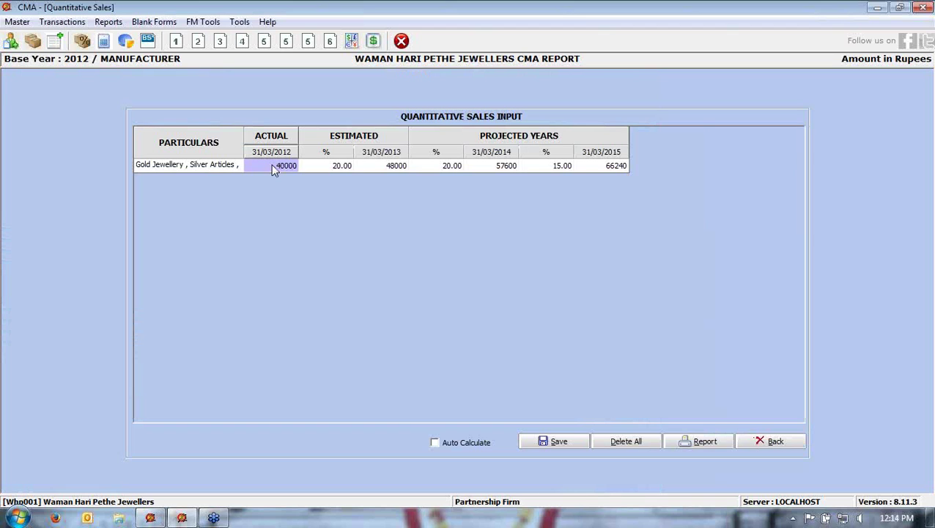
pyautogui.write('40000')
pyautogui.press('Return')
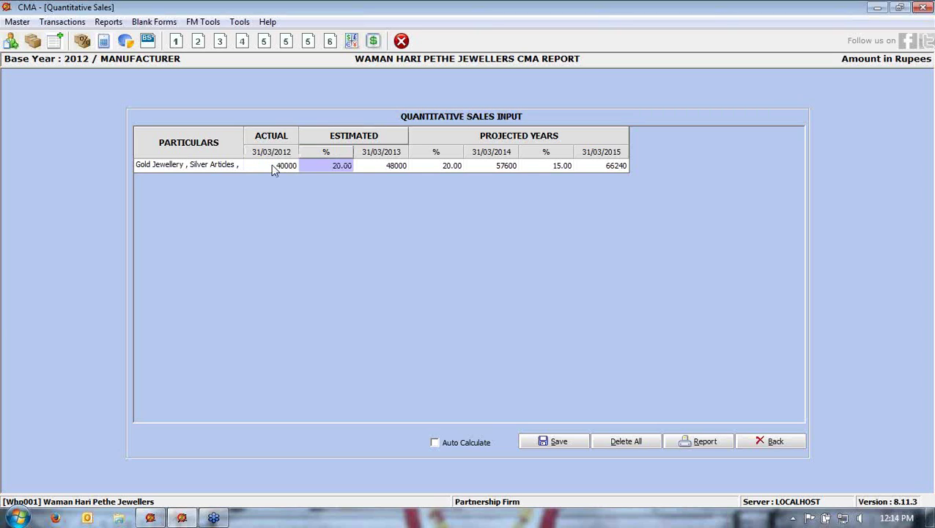
pyautogui.write('25')
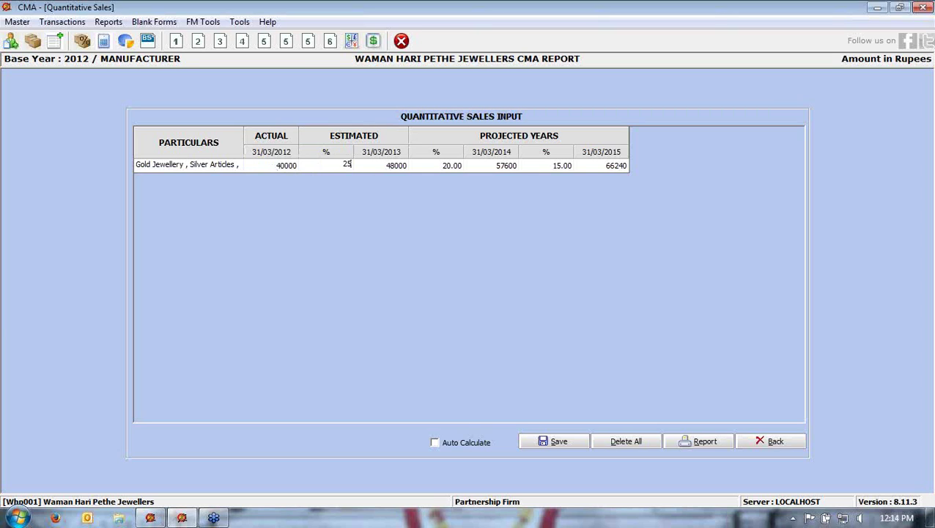
pyautogui.press('Return')
pyautogui.press('Return')
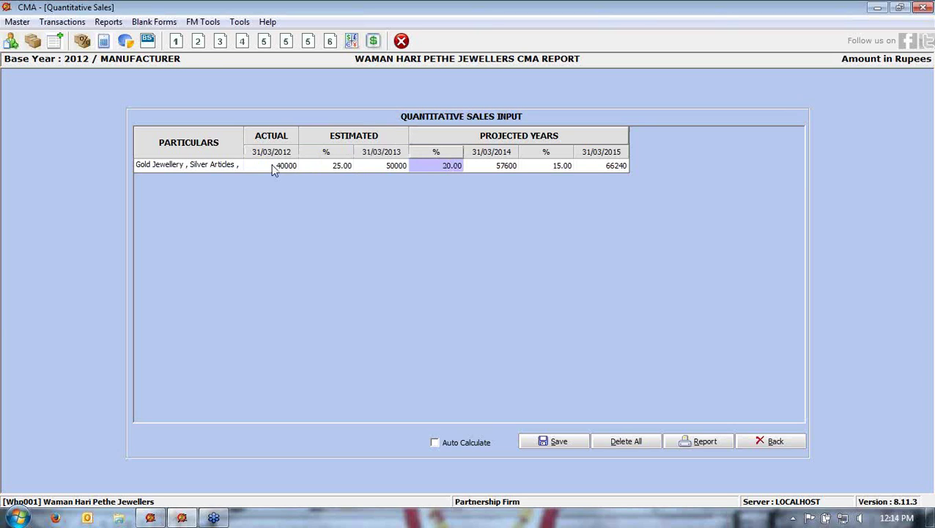
# Set the projected sales growth to 40% for 31/03/2014 and 30% for 31/03/2015, and save the record.
pyautogui.write('4')
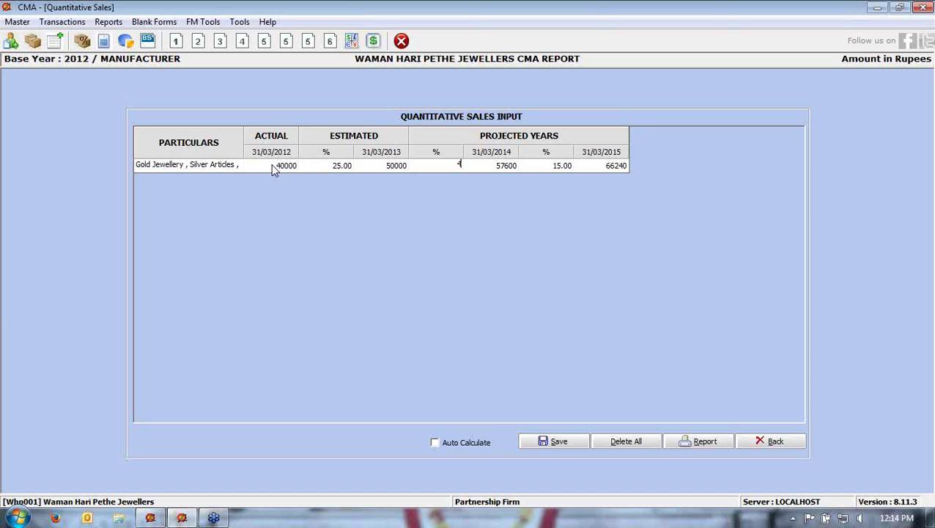
pyautogui.write('0')
pyautogui.press('Return')
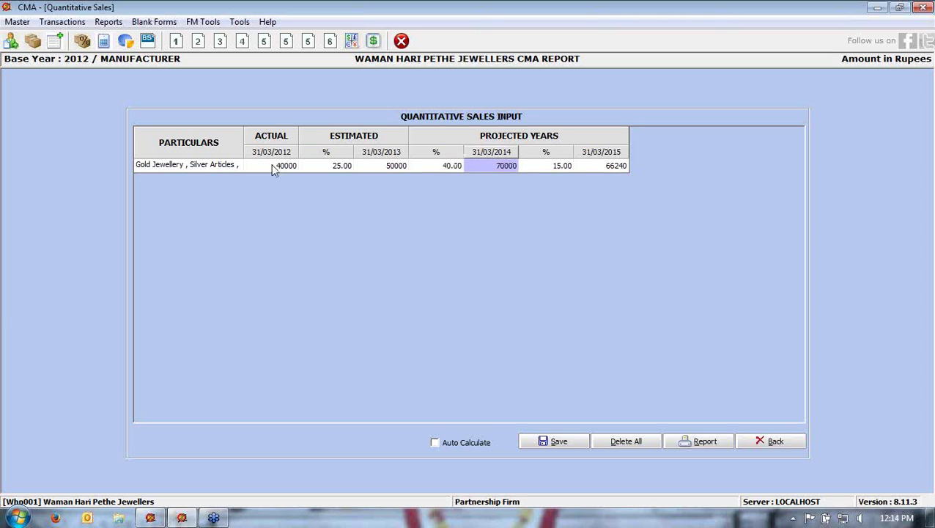
pyautogui.press('Return')
pyautogui.write('30')
pyautogui.press('Return')
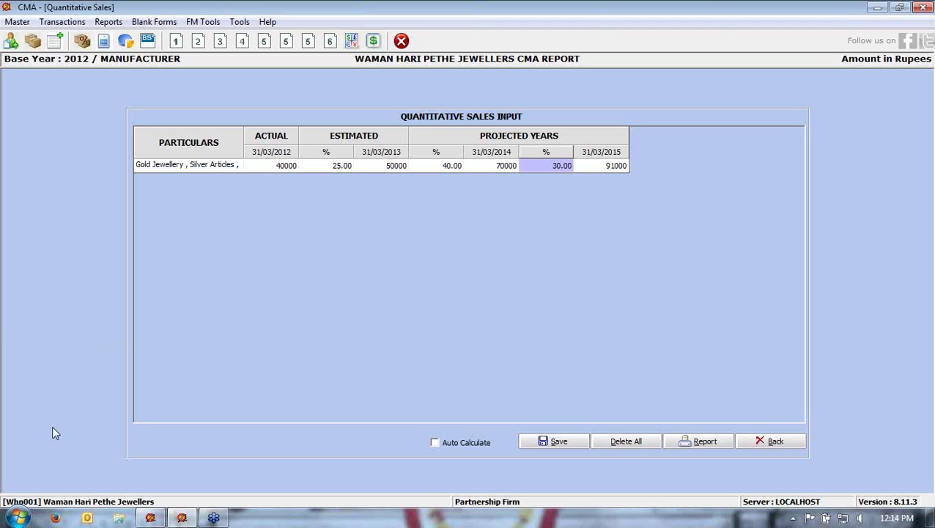
pyautogui.click(555, 441)
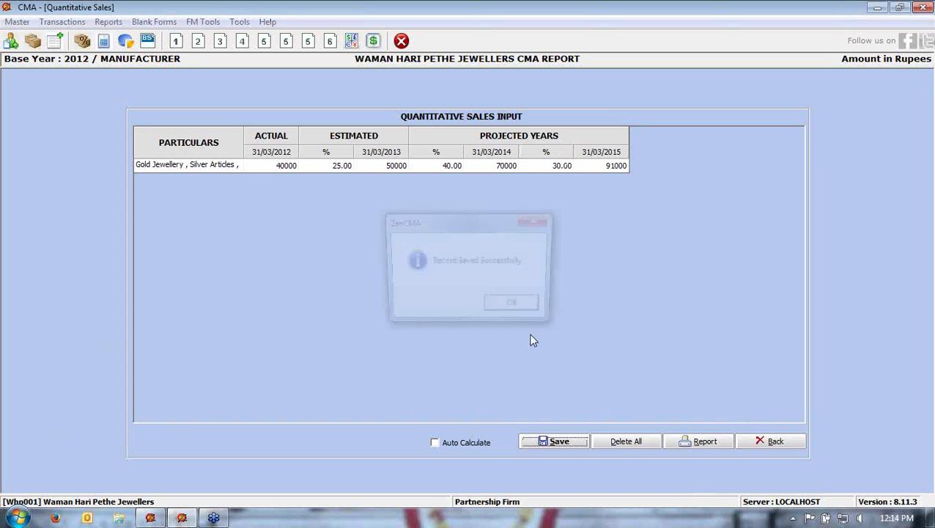
pyautogui.click(532, 315)
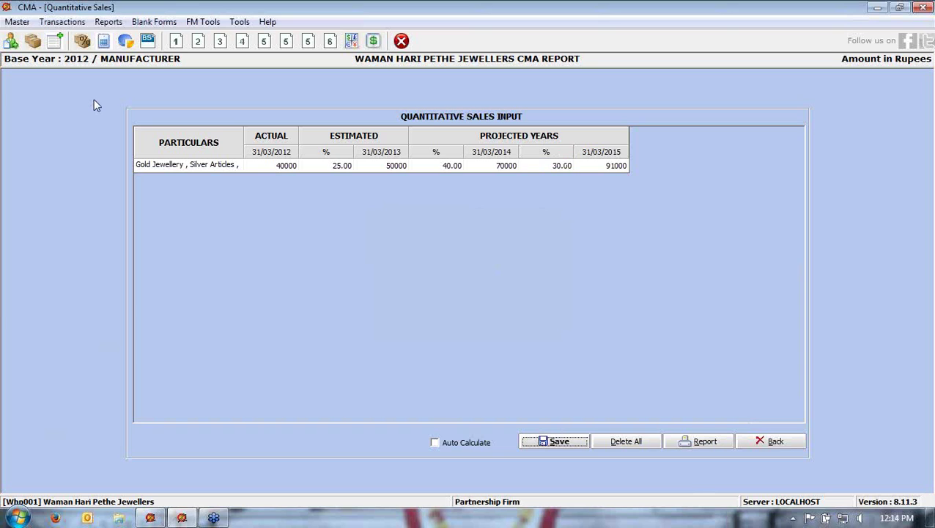
# Open the Stock Details under Quantitative Detail and review the opening stock quantities.
pyautogui.click(75, 22)
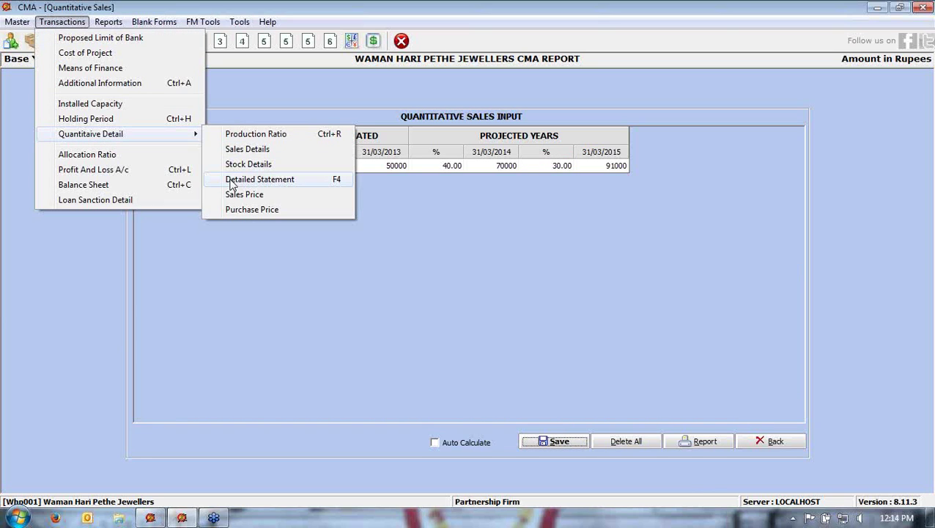
pyautogui.click(236, 165)
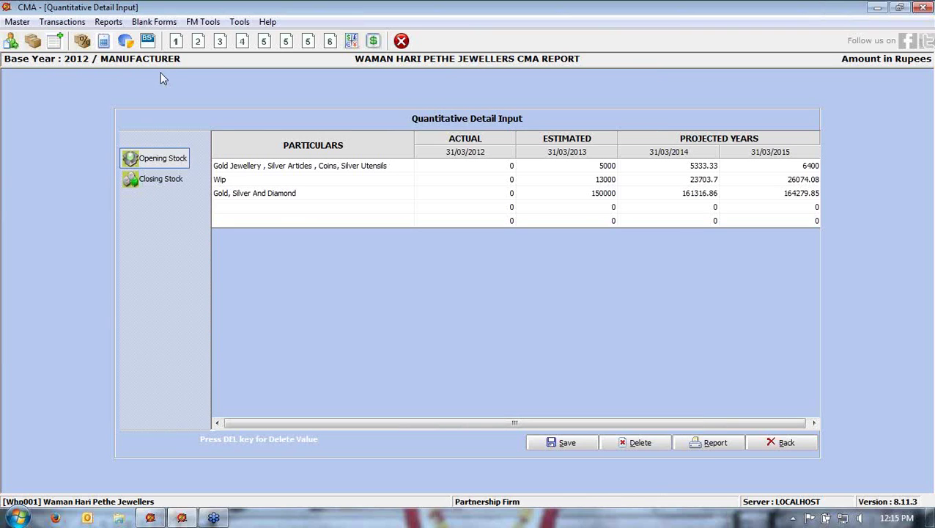
pyautogui.click(62, 21)
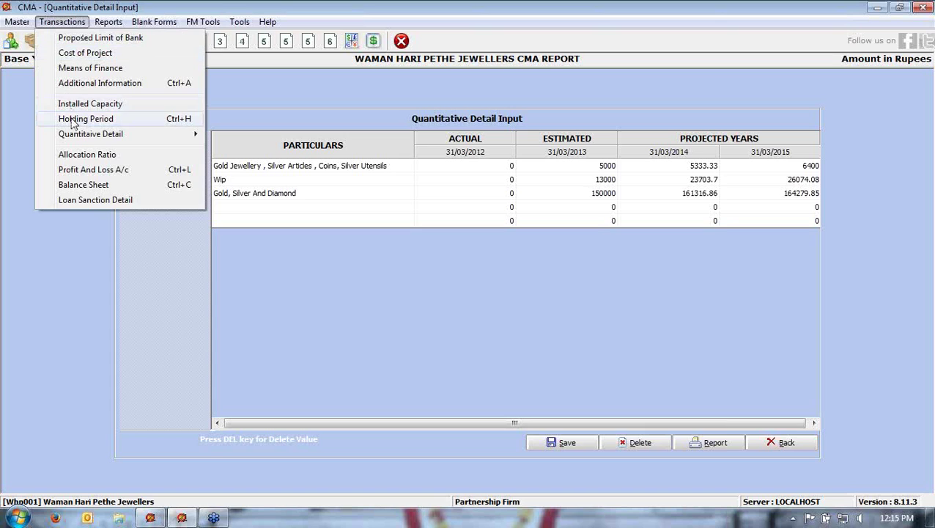
pyautogui.moveTo(110, 134)
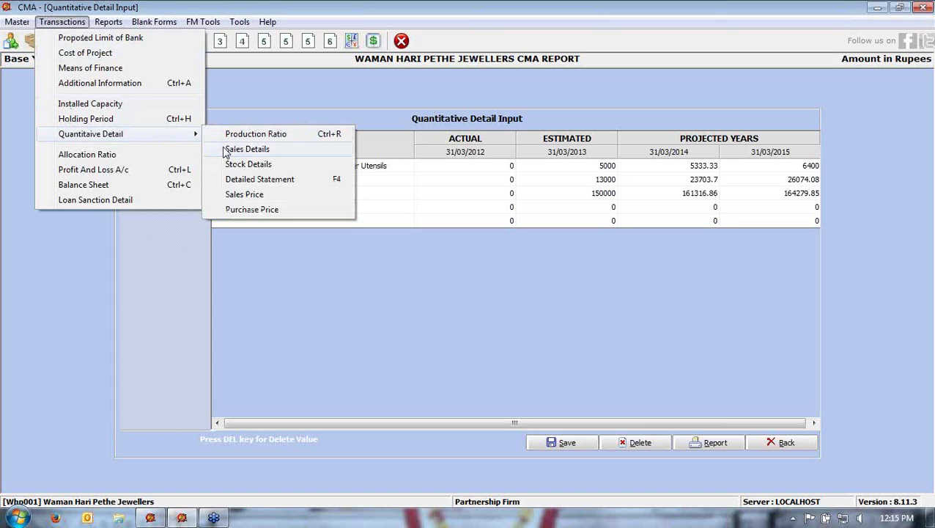
pyautogui.click(356, 334)
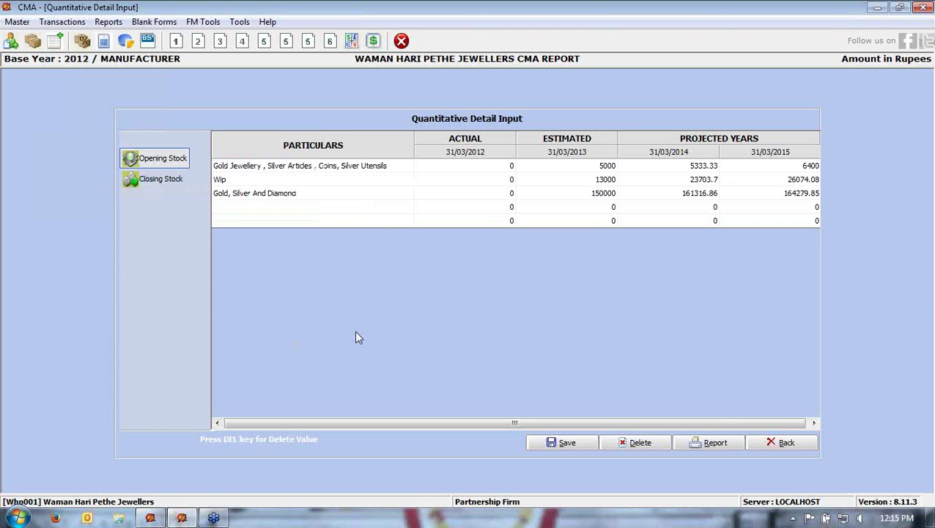
# Recalculate the closing stock quantities with Auto Calculation, save the record and check the opening stock carried forward.
pyautogui.click(158, 181)
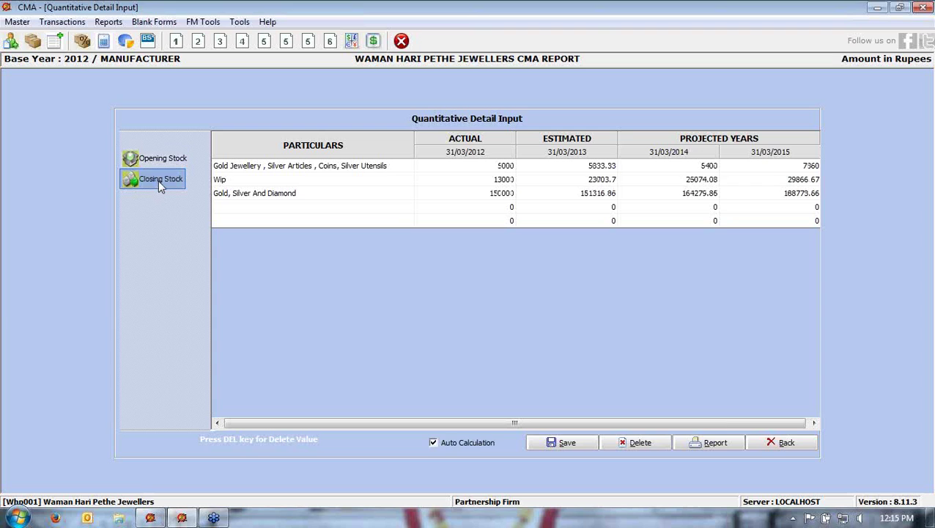
pyautogui.click(448, 443)
pyautogui.click(502, 194)
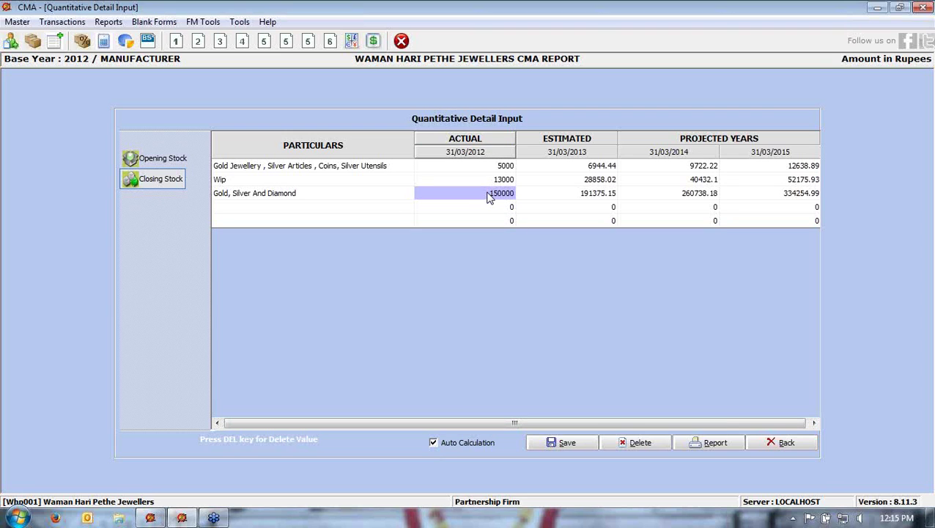
pyautogui.click(669, 189)
pyautogui.press('Up')
pyautogui.press('Up')
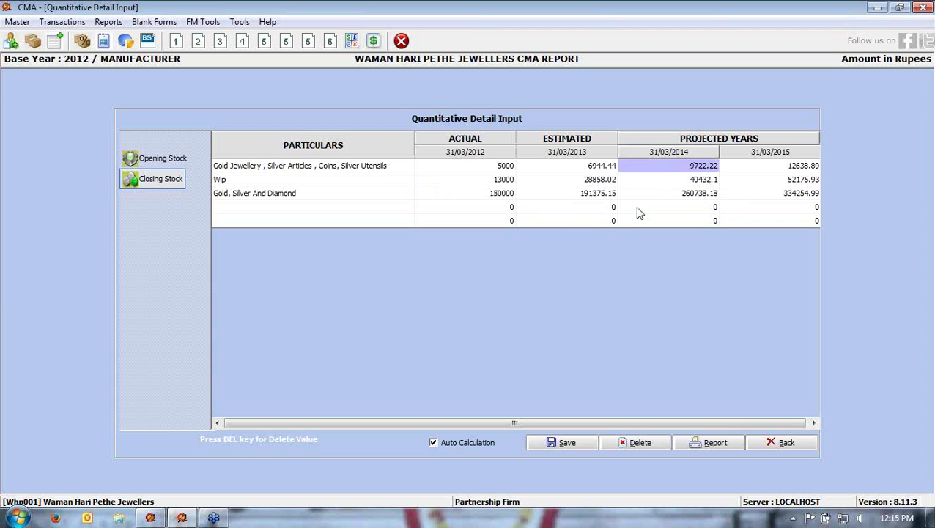
pyautogui.click(563, 445)
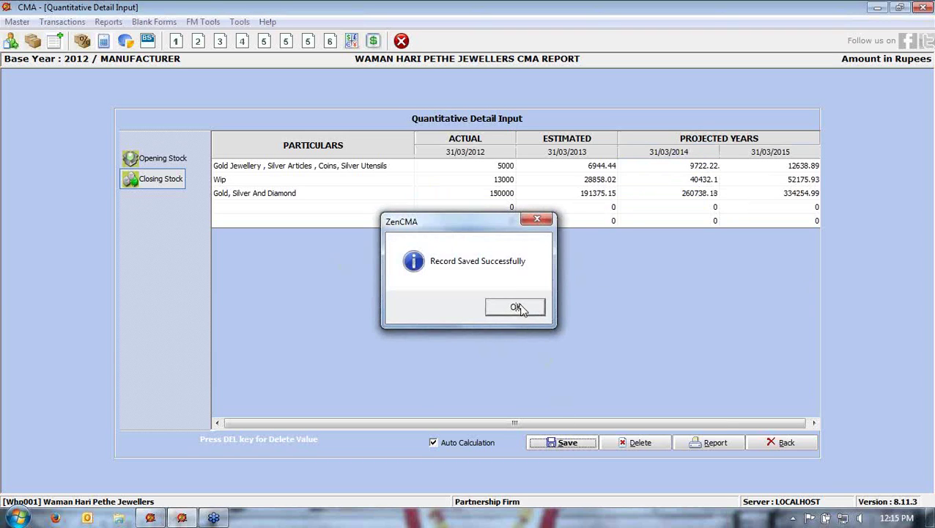
pyautogui.click(515, 307)
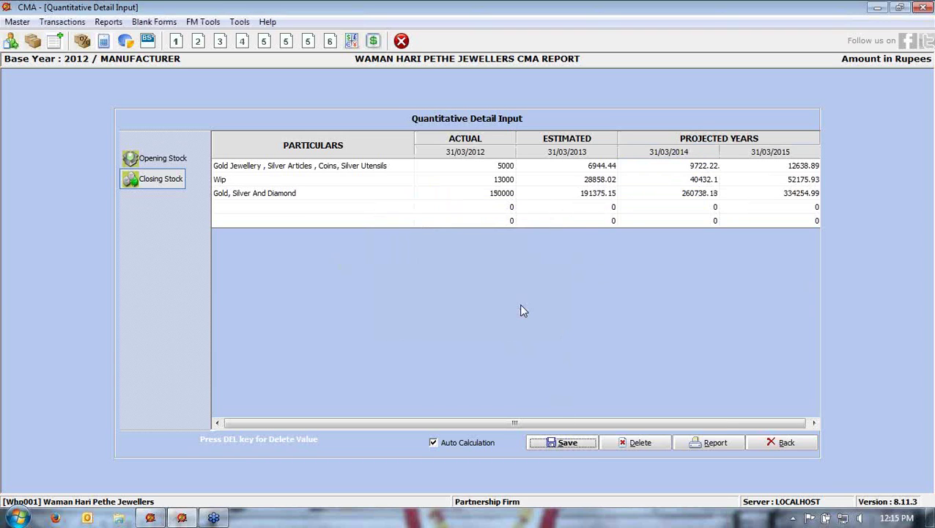
pyautogui.click(157, 160)
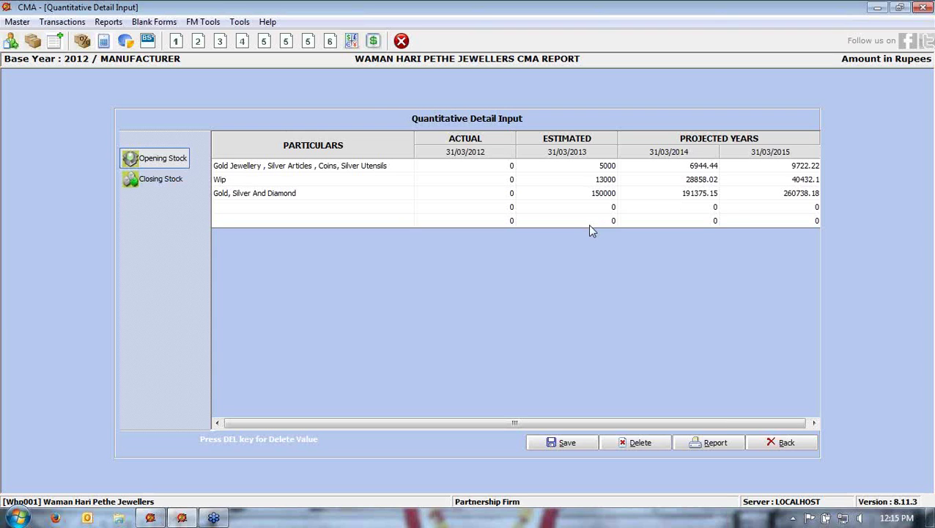
# Review the Sales Price of finished goods under Quantitative Detail and save the record.
pyautogui.click(62, 21)
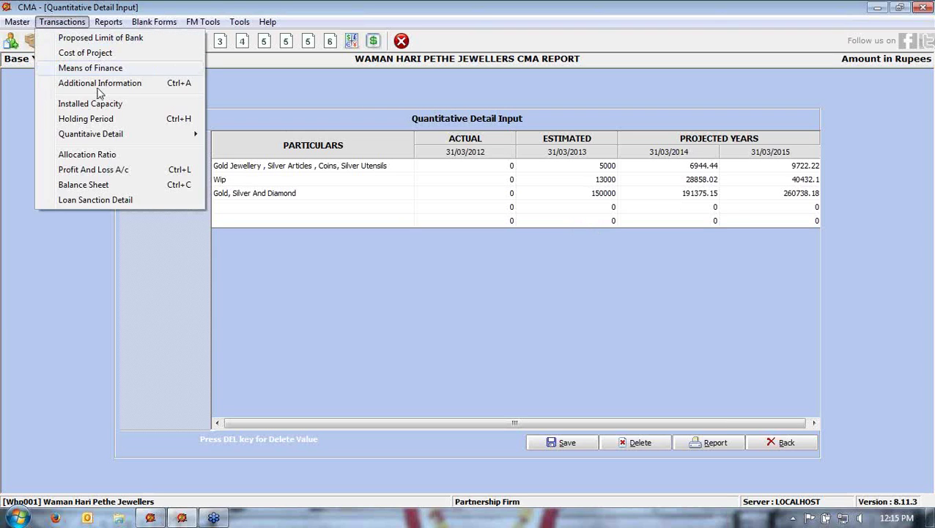
pyautogui.moveTo(192, 141)
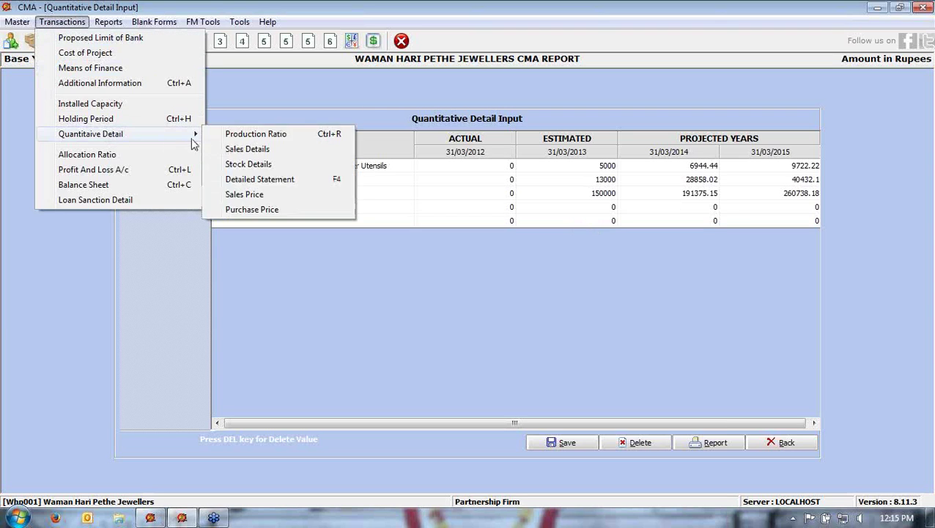
pyautogui.click(250, 197)
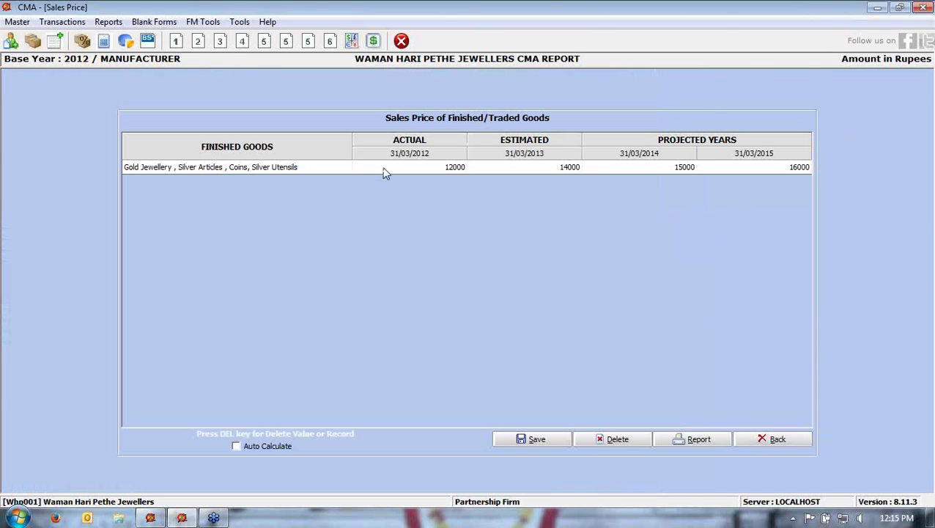
pyautogui.click(482, 167)
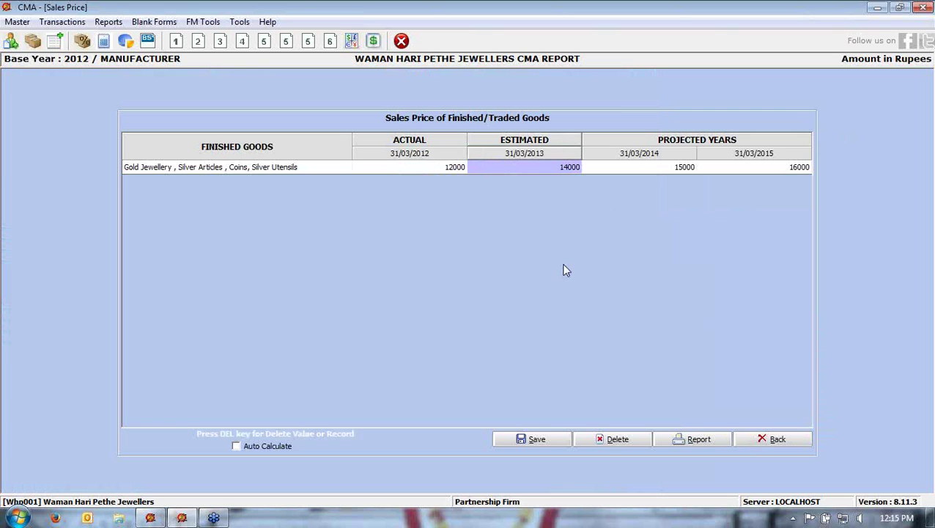
pyautogui.click(535, 440)
pyautogui.click(513, 306)
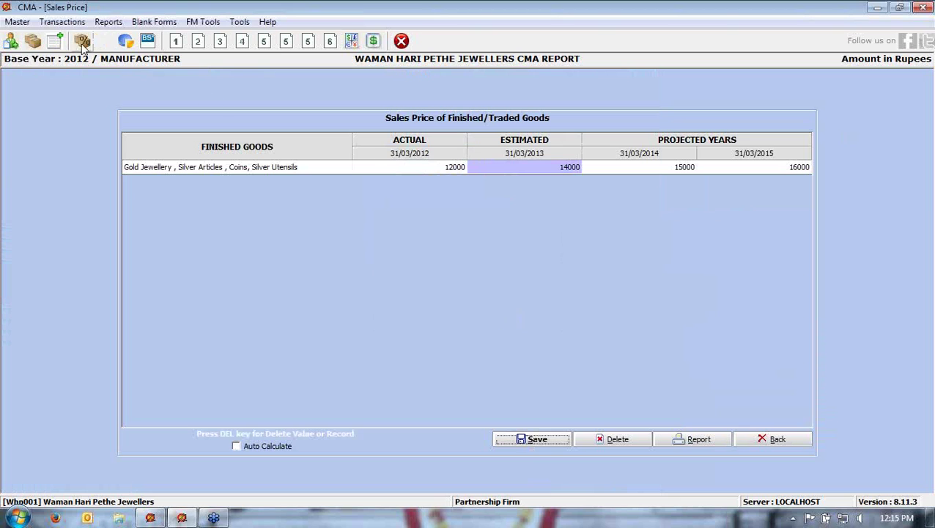
# Review the Purchase Price of raw material under Quantitative Detail and close the form.
pyautogui.click(66, 23)
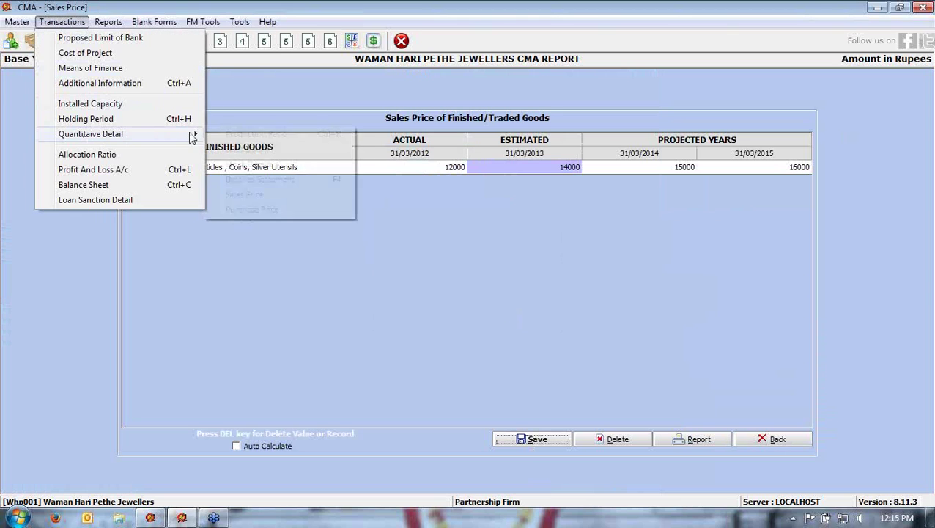
pyautogui.moveTo(192, 134)
pyautogui.click(248, 209)
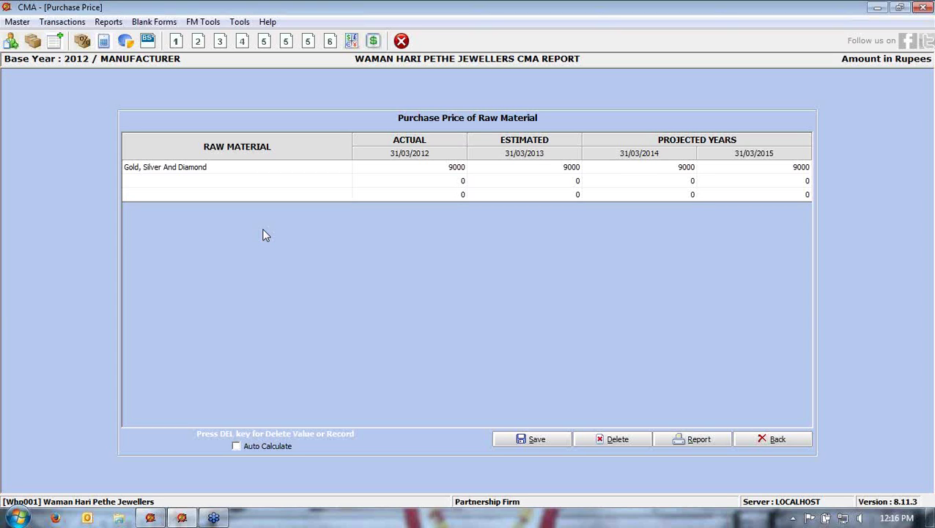
pyautogui.click(799, 439)
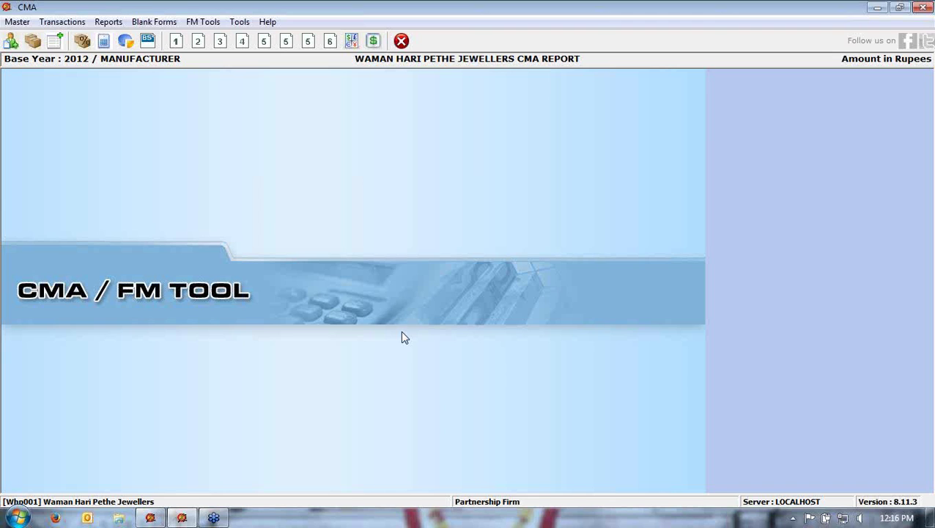
# Open the Allocation Ratio and examine the ratios for work in process and finished goods.
pyautogui.click(64, 24)
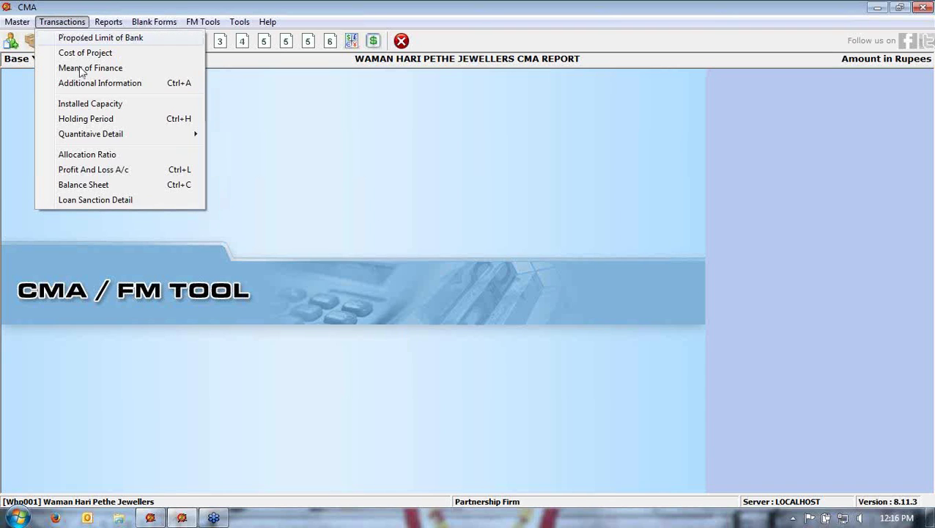
pyautogui.click(93, 154)
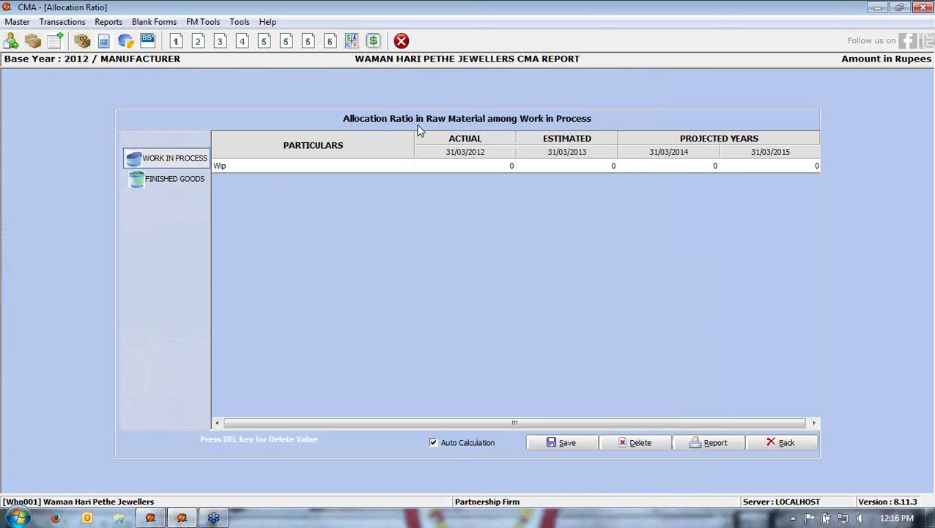
pyautogui.click(174, 182)
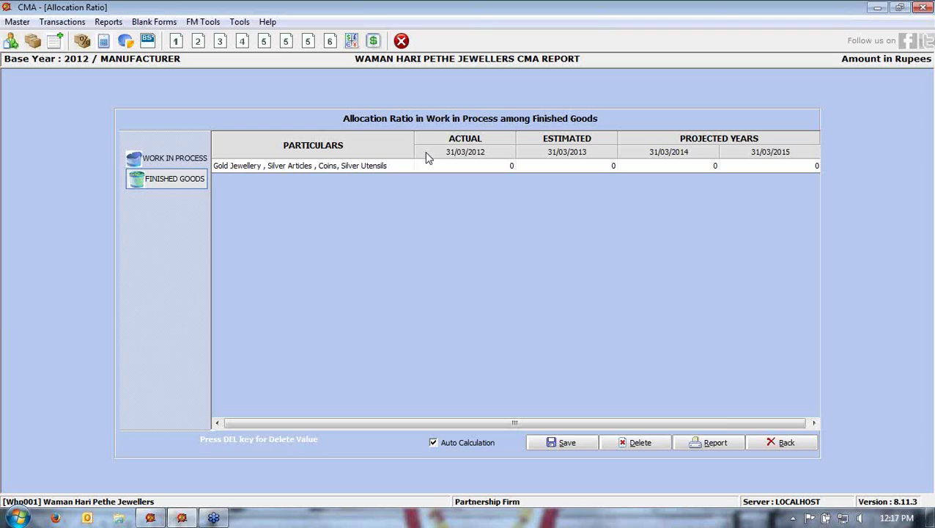
# Review the work in process allocation ratio and open the Profit and Loss Account.
pyautogui.click(151, 160)
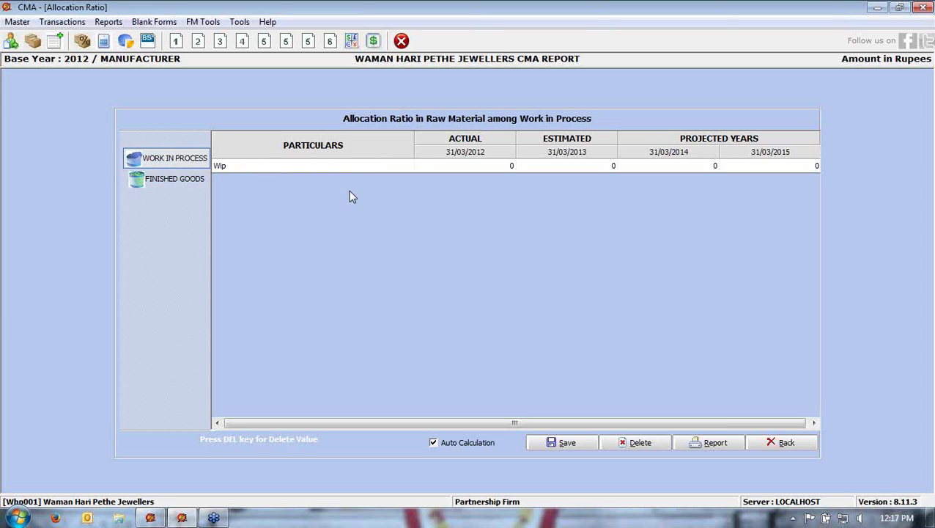
pyautogui.click(63, 21)
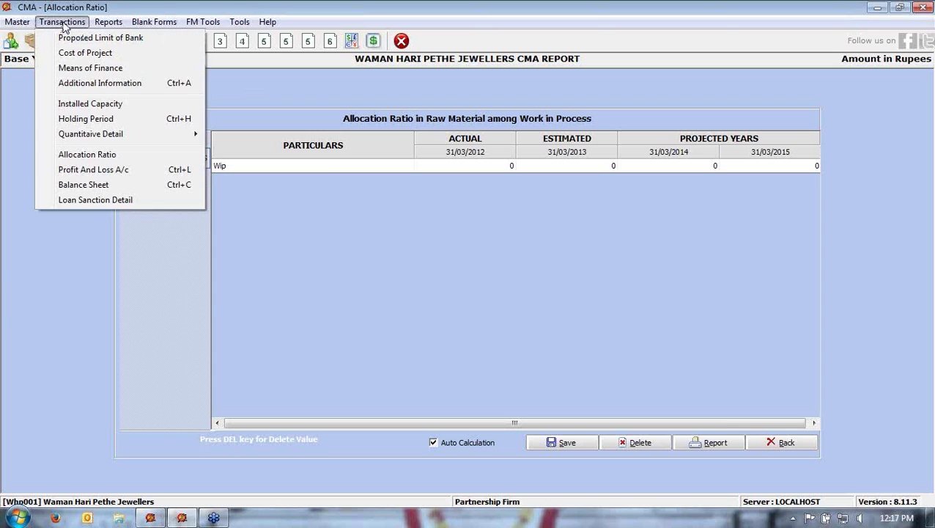
pyautogui.click(92, 170)
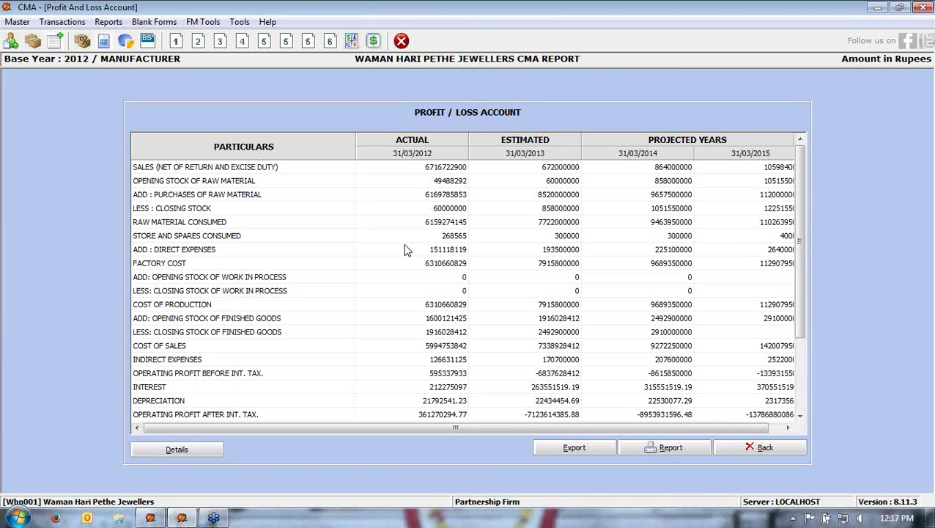
# Open the sales amount details from the Profit and Loss Account and compare the Manual and Auto modes.
pyautogui.click(207, 171)
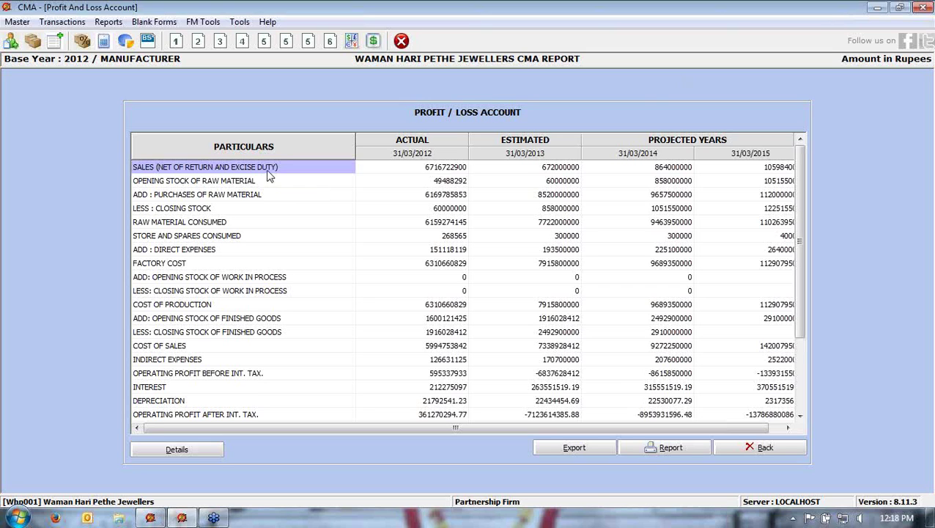
pyautogui.doubleClick(270, 169)
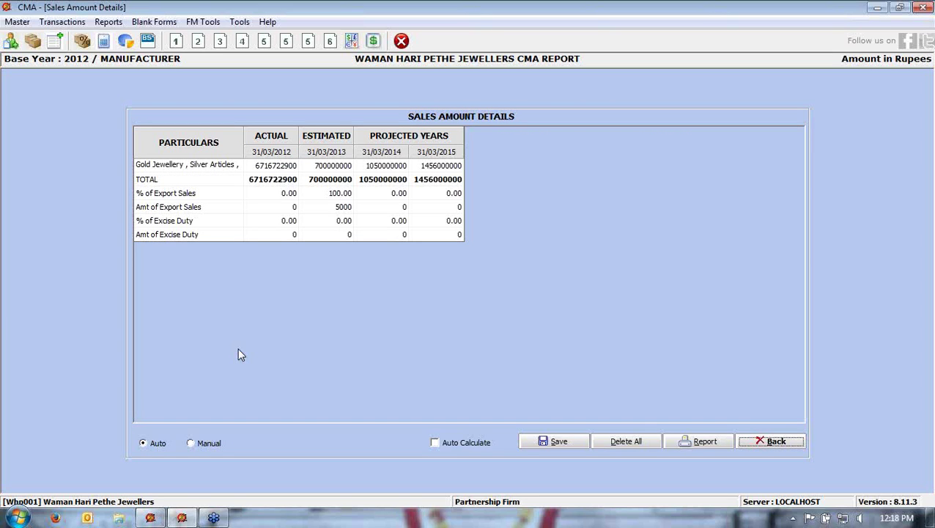
pyautogui.click(199, 442)
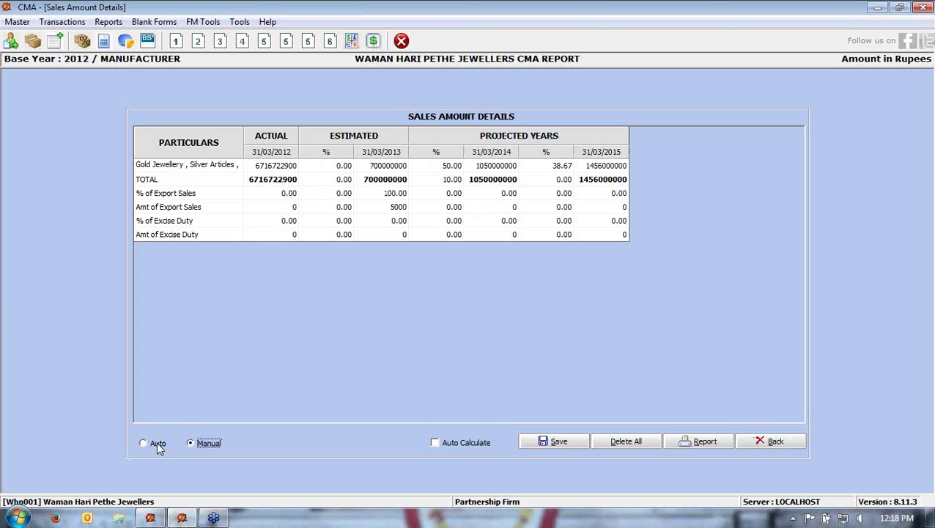
pyautogui.click(158, 445)
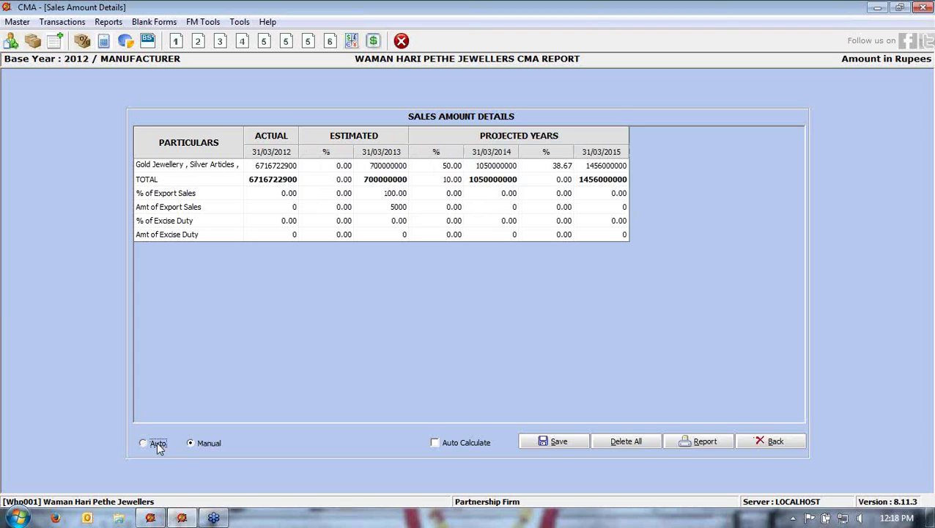
pyautogui.click(270, 168)
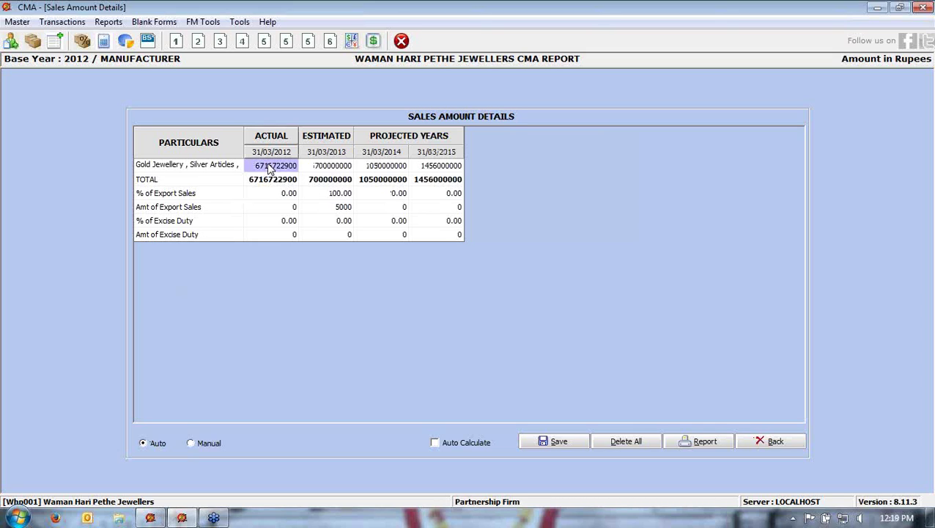
# Set the sales amount details to Manual, save the record and return to the Profit and Loss Account.
pyautogui.click(192, 444)
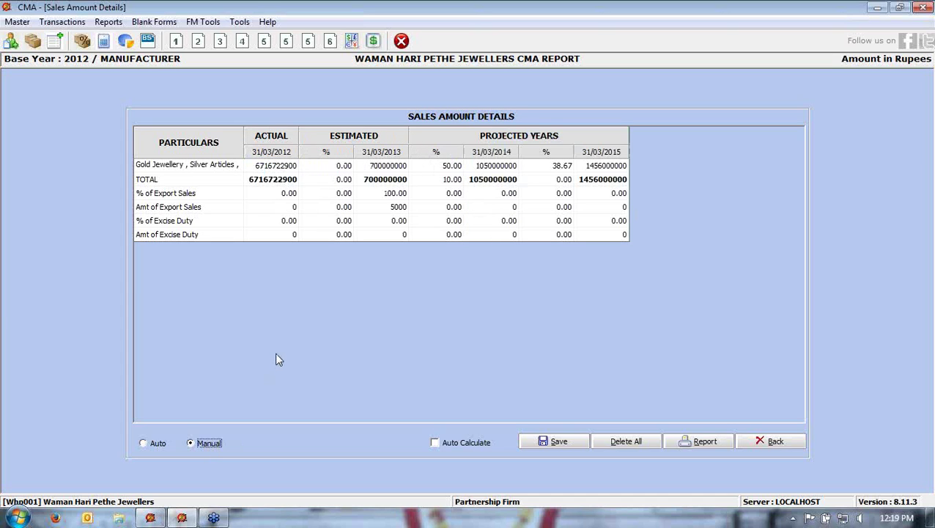
pyautogui.click(275, 169)
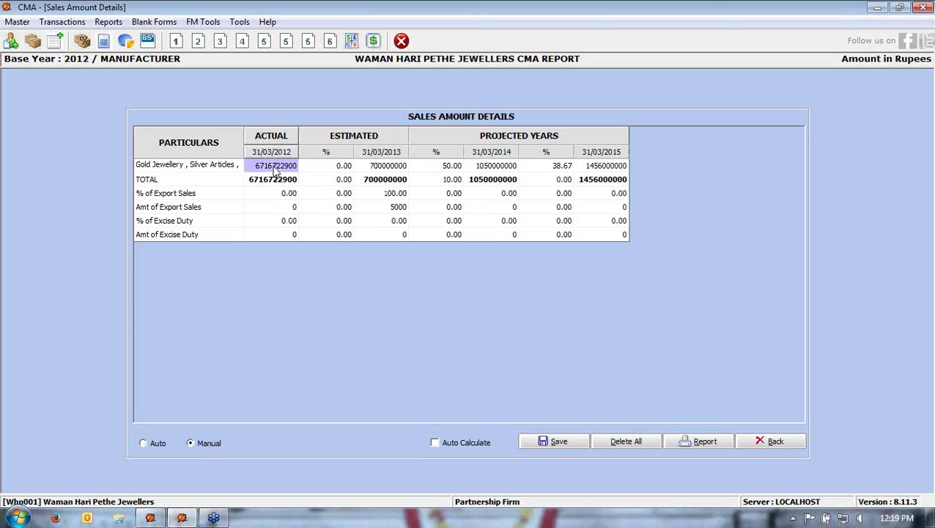
pyautogui.click(327, 169)
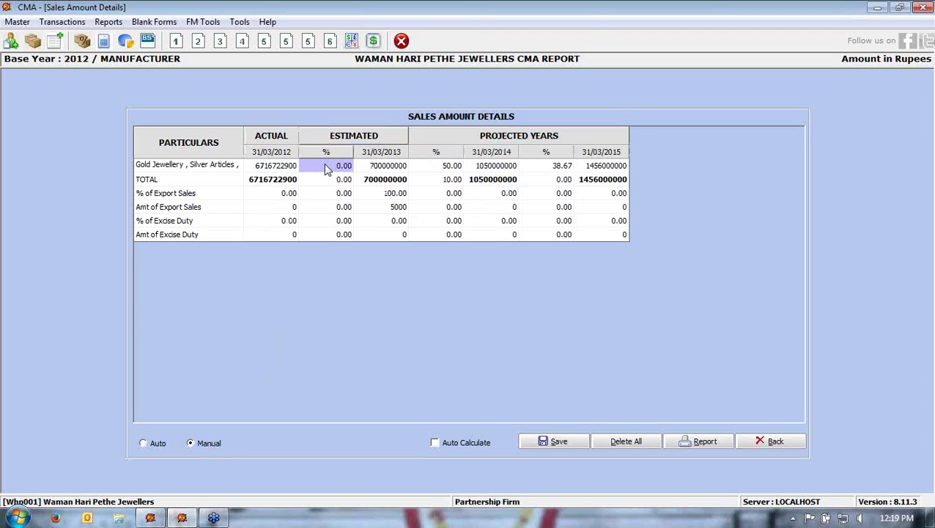
pyautogui.click(373, 167)
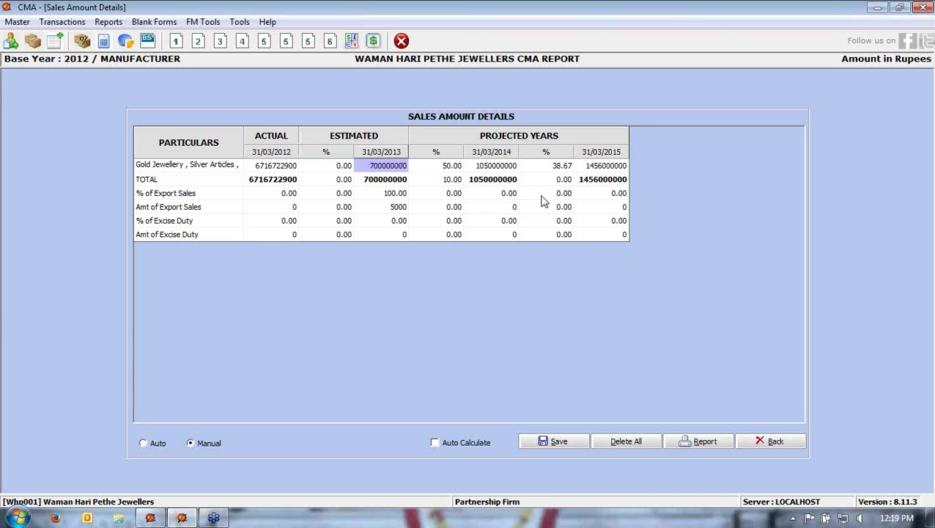
pyautogui.click(545, 444)
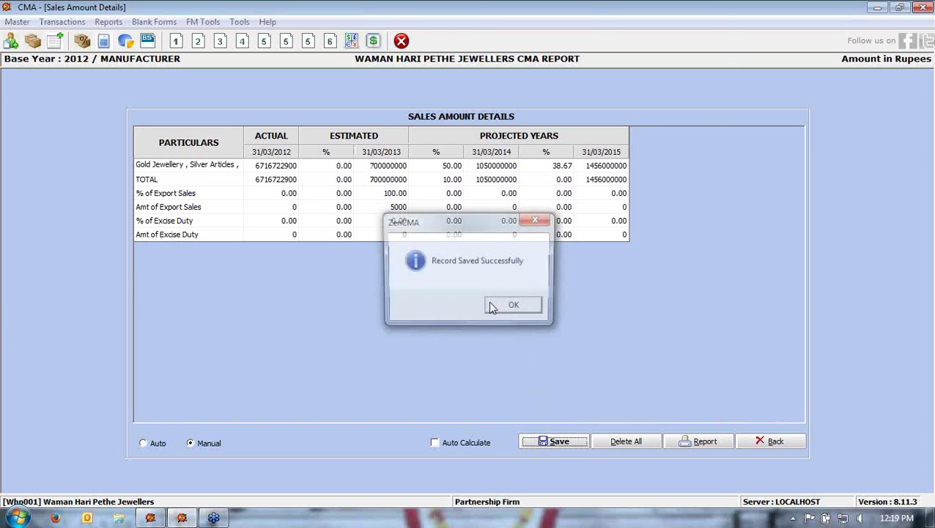
pyautogui.click(498, 308)
pyautogui.click(758, 445)
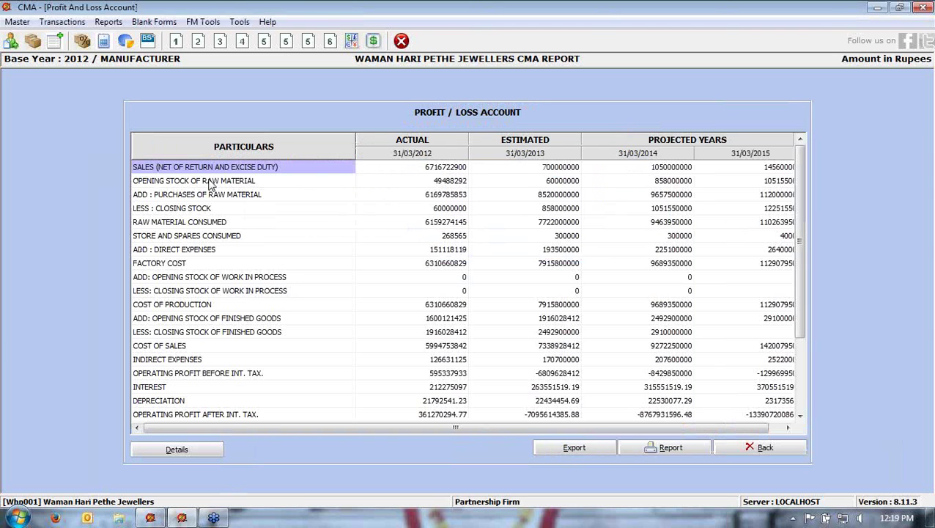
# Review the opening and closing stock values of raw material, then save the record and close the form.
pyautogui.click(211, 182)
pyautogui.doubleClick(211, 183)
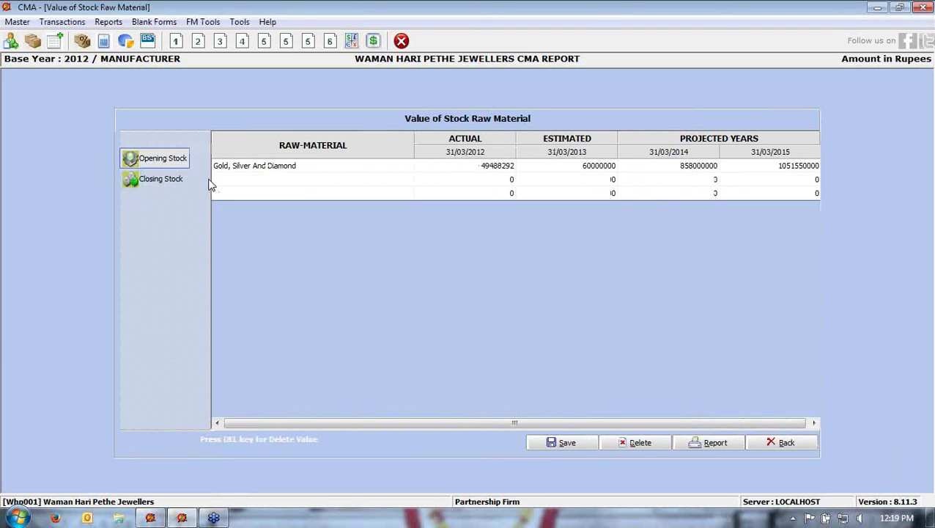
pyautogui.click(160, 183)
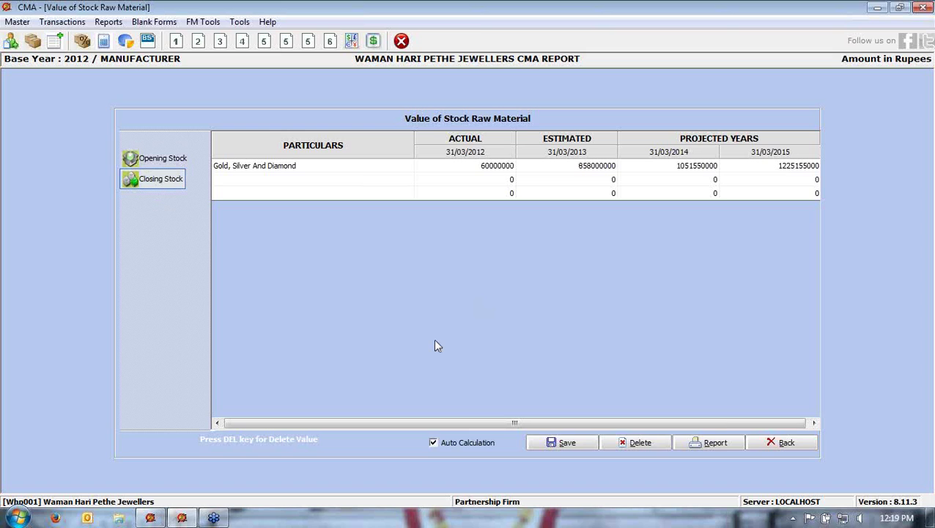
pyautogui.click(463, 167)
pyautogui.click(539, 165)
pyautogui.click(658, 171)
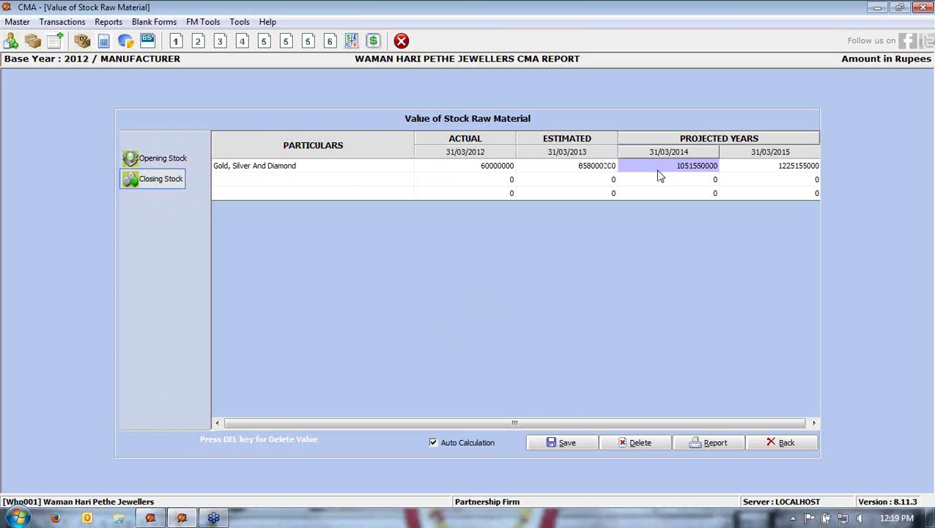
pyautogui.click(563, 443)
pyautogui.click(518, 309)
pyautogui.click(772, 445)
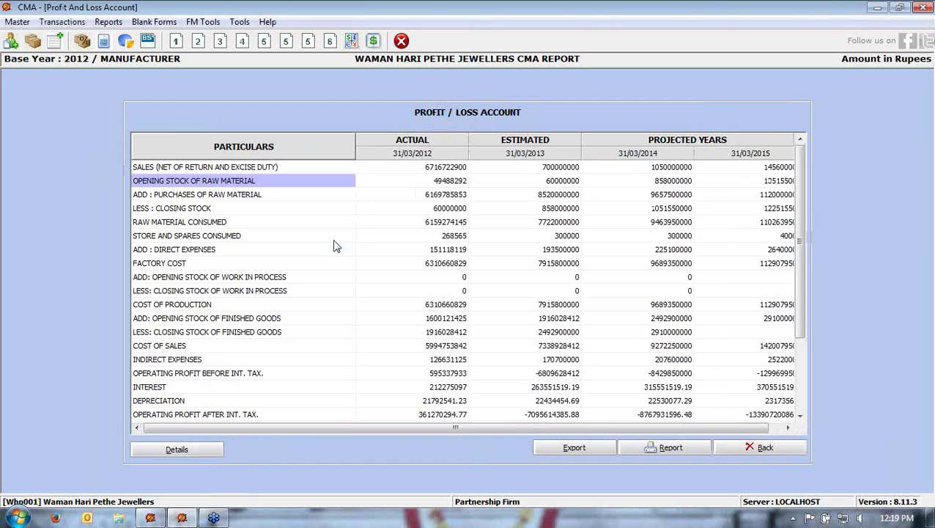
# Set the purchase amount of raw material to Auto, save the record and close the form.
pyautogui.doubleClick(227, 195)
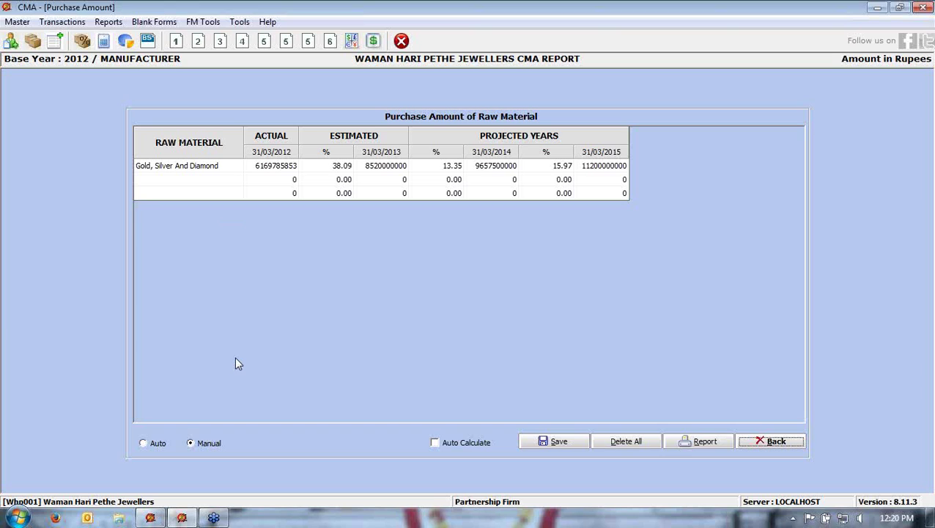
pyautogui.click(153, 444)
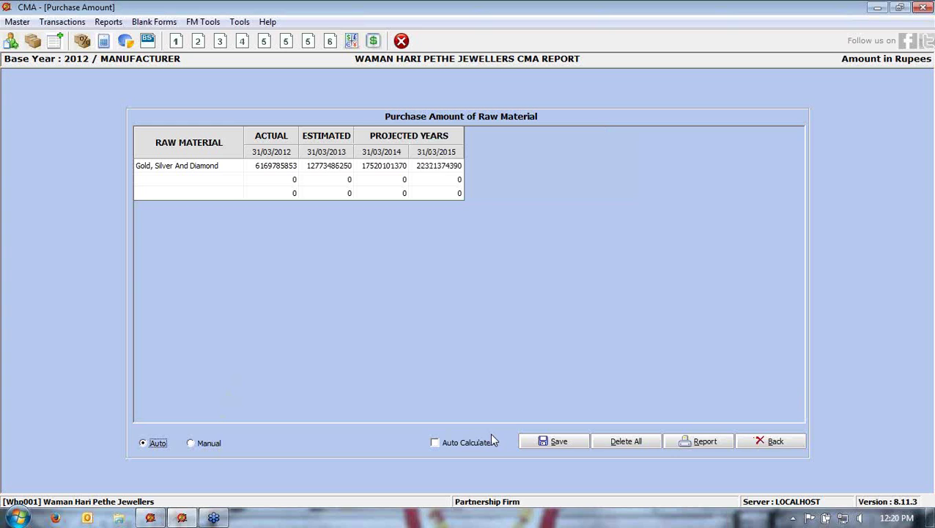
pyautogui.click(560, 441)
pyautogui.click(513, 308)
pyautogui.click(755, 442)
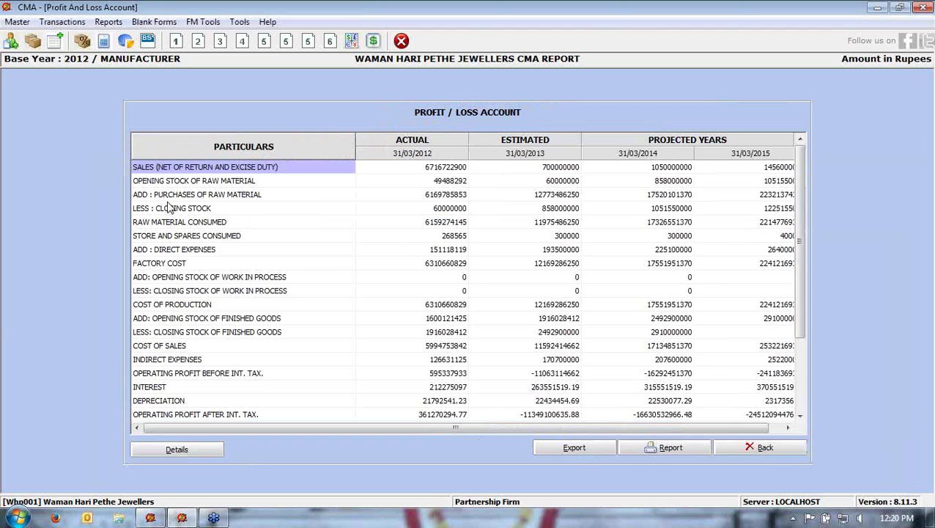
# Examine the raw material closing stock and raw material consumed details of the Profit and Loss Account.
pyautogui.doubleClick(169, 208)
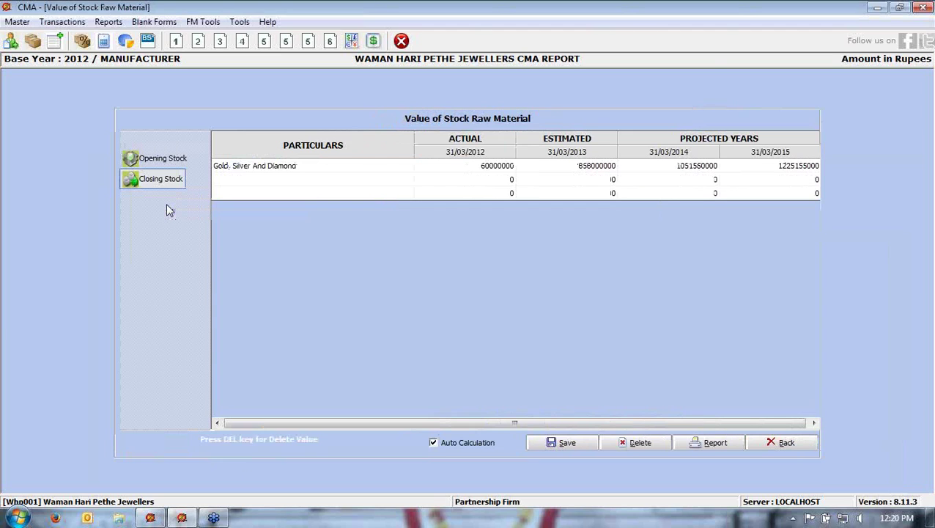
pyautogui.click(771, 444)
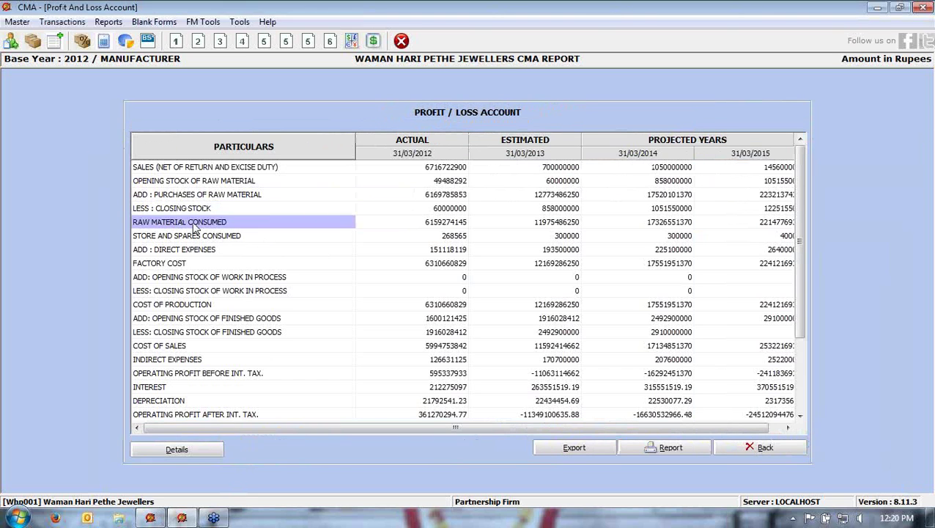
pyautogui.doubleClick(194, 223)
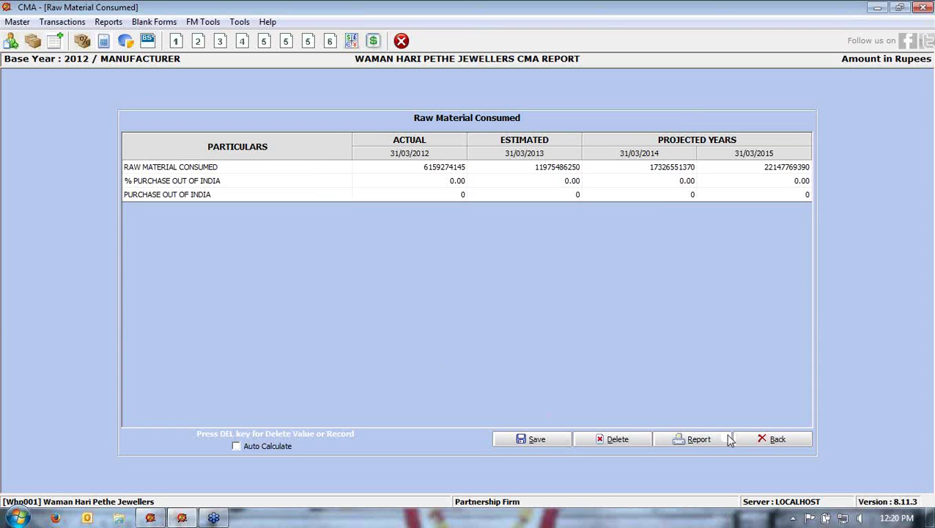
pyautogui.click(755, 439)
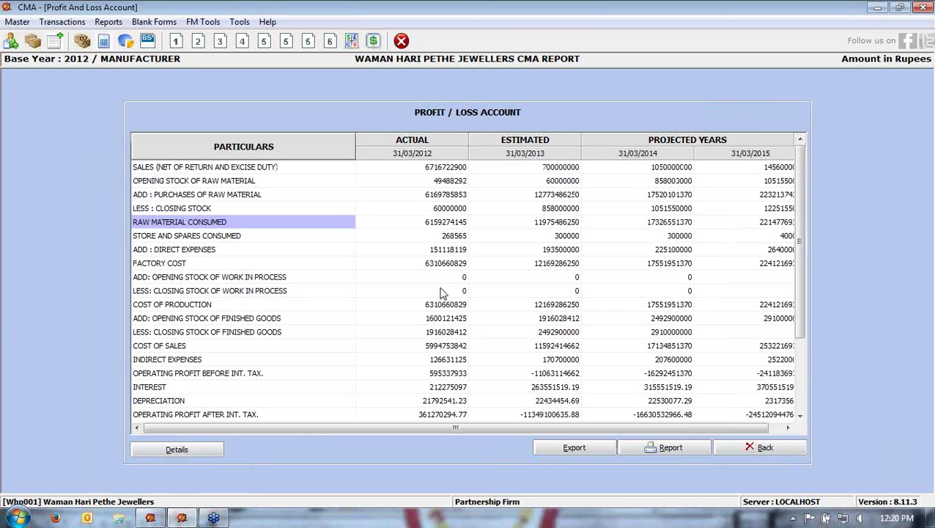
# Examine the store and spares consumed details and return to the Profit and Loss Account.
pyautogui.click(184, 242)
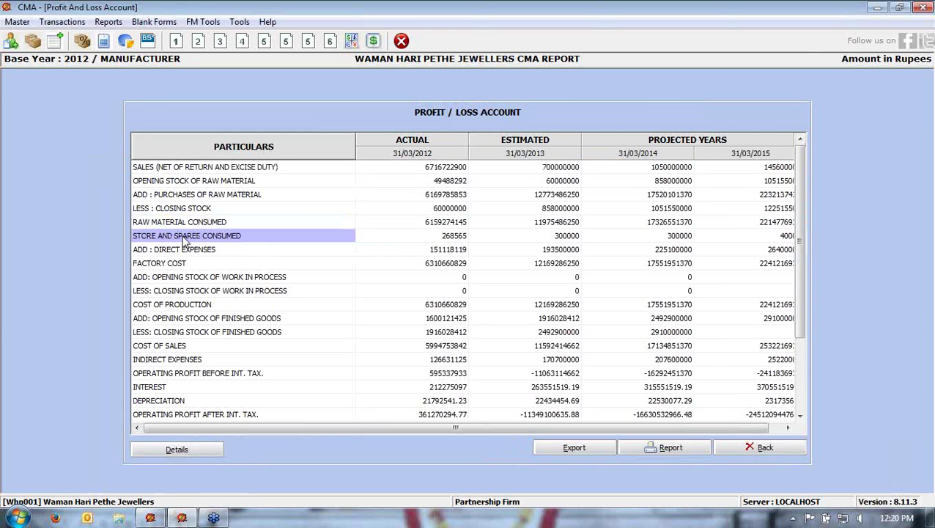
pyautogui.doubleClick(186, 237)
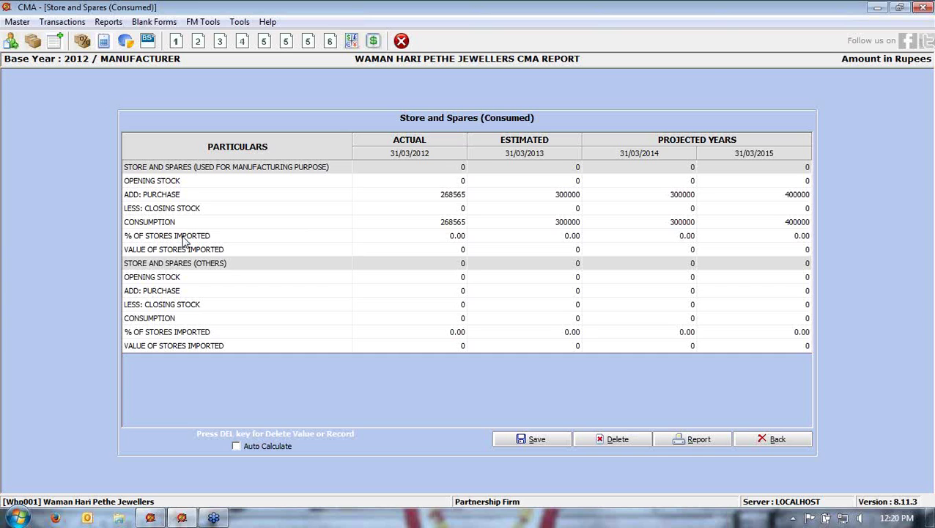
pyautogui.click(763, 445)
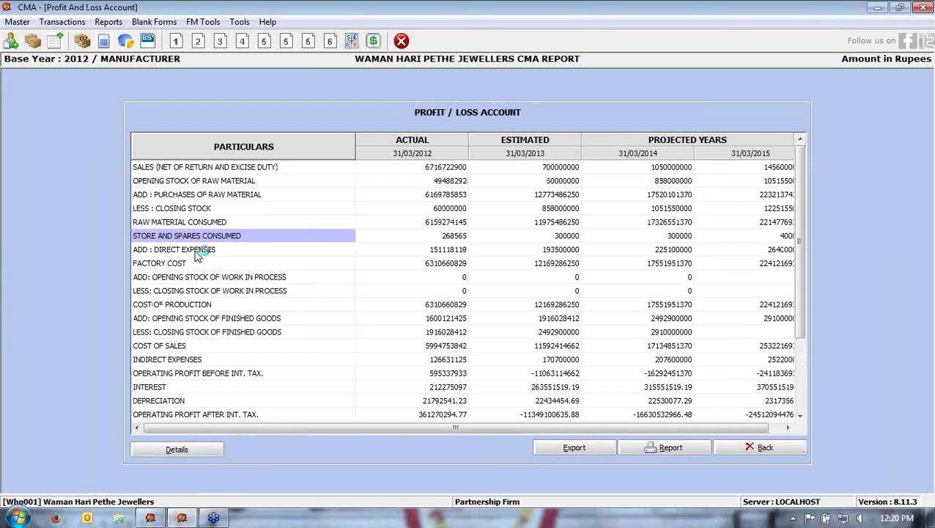
# Open the direct expenses particulars, check the expense type options and each expense's type, and close the form.
pyautogui.doubleClick(196, 251)
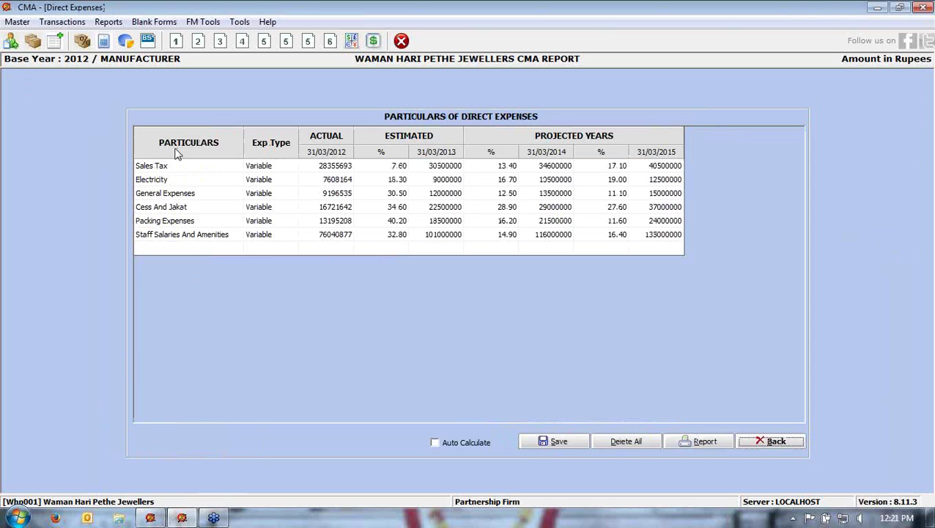
pyautogui.click(289, 170)
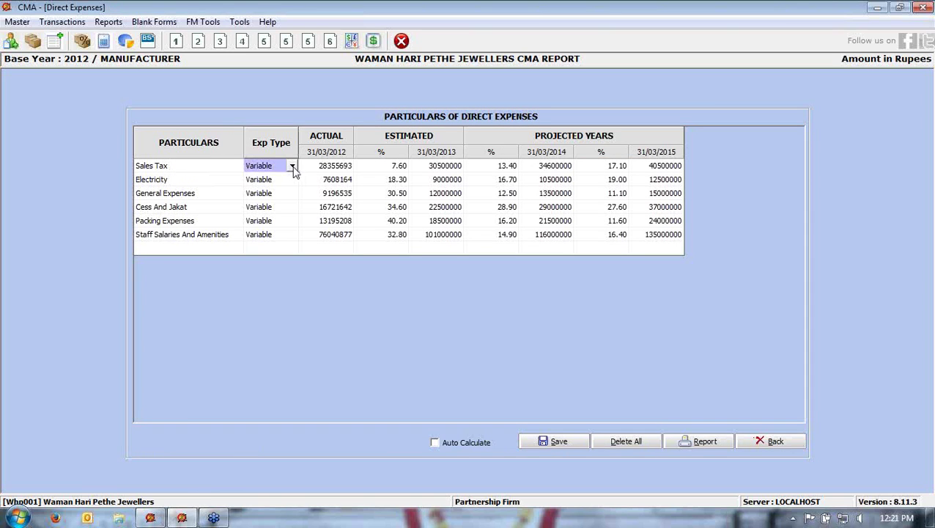
pyautogui.click(293, 168)
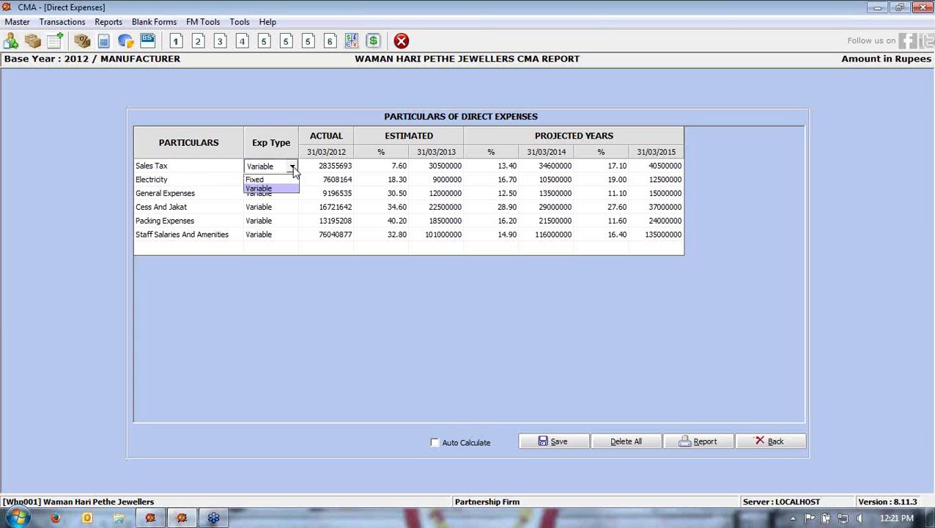
pyautogui.click(283, 188)
pyautogui.click(283, 183)
pyautogui.click(291, 210)
pyautogui.click(285, 235)
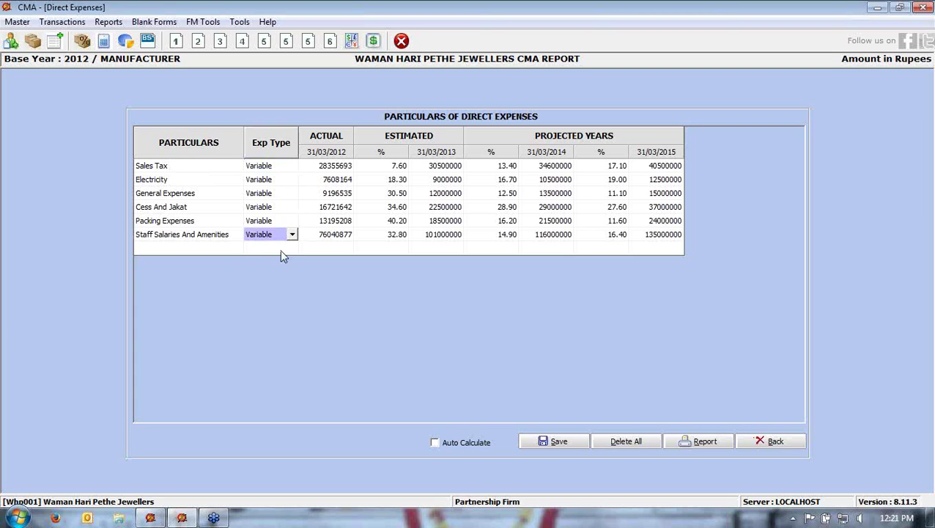
pyautogui.click(209, 249)
pyautogui.click(763, 443)
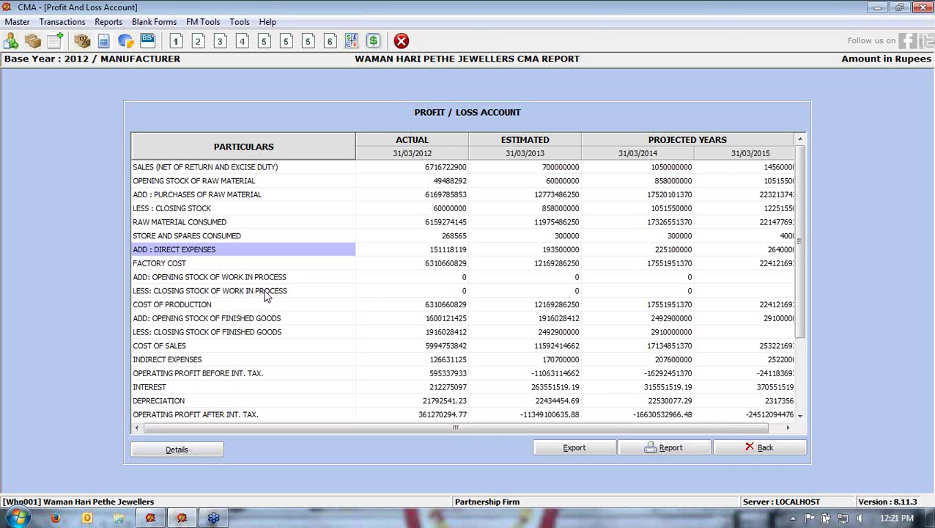
# Open the opening stock of work in process details and return to the Profit and Loss Account.
pyautogui.click(188, 266)
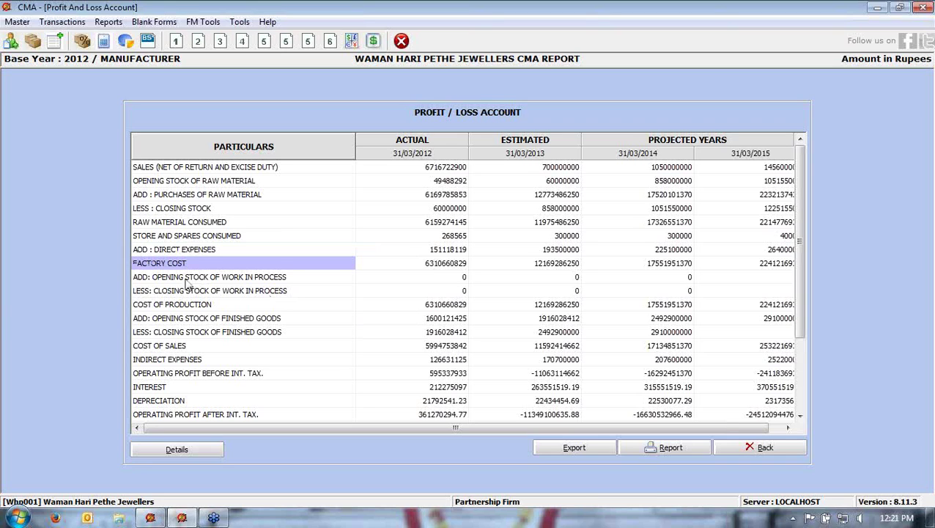
pyautogui.click(188, 284)
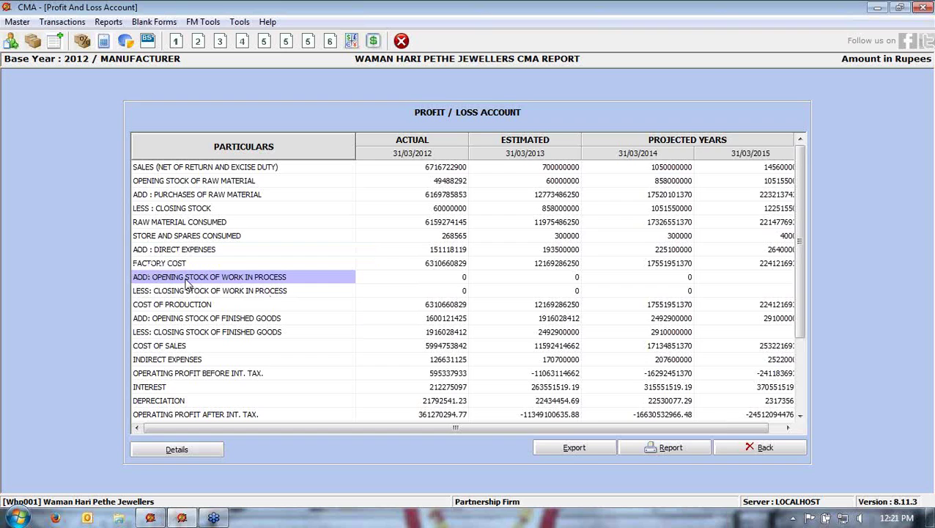
pyautogui.doubleClick(188, 285)
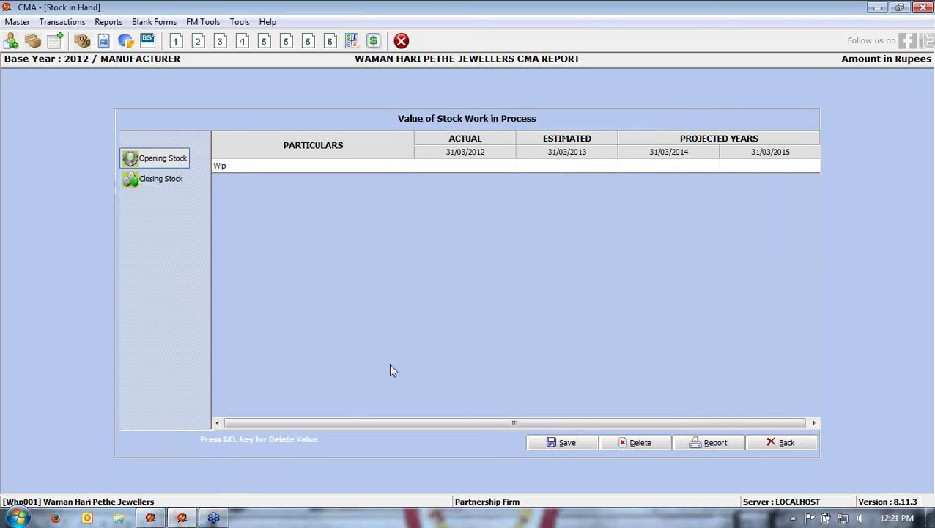
pyautogui.click(786, 443)
# Examine the cost of production, opening and closing stock of finished goods, and cost of sales rows.
pyautogui.click(203, 305)
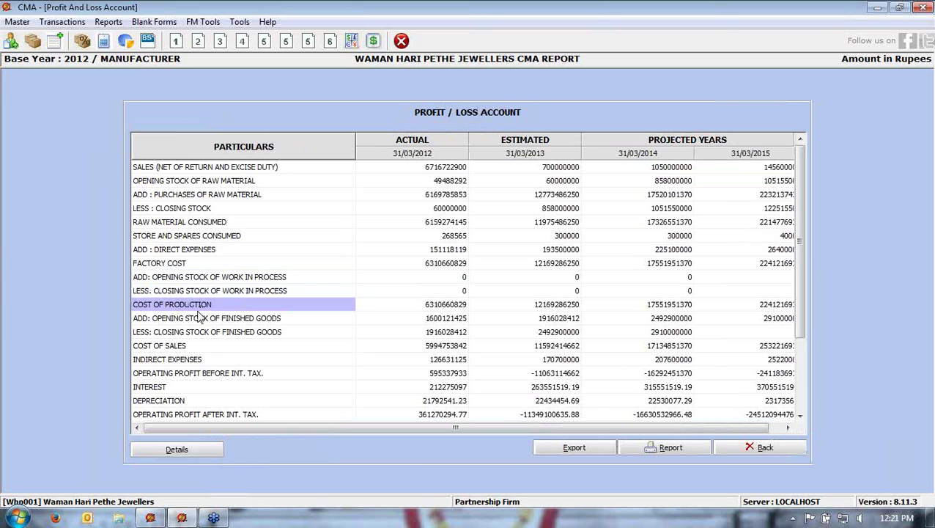
pyautogui.click(195, 320)
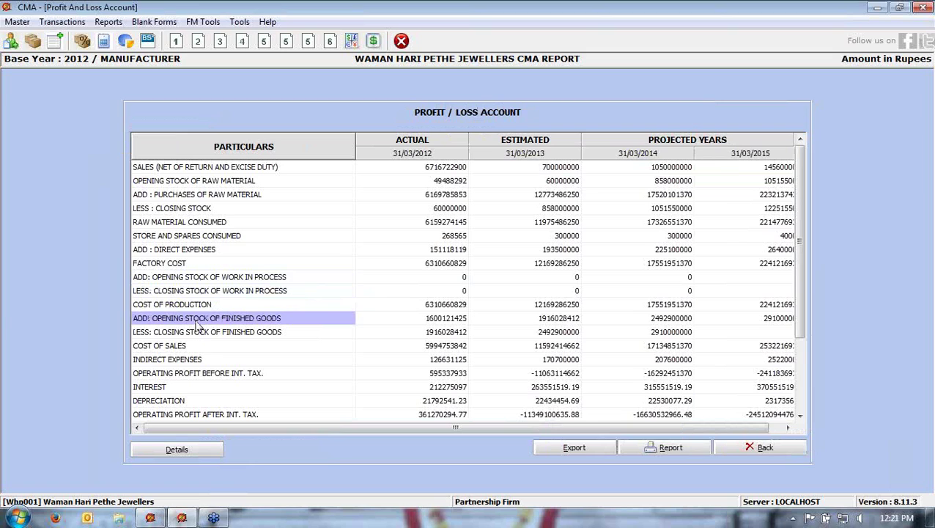
pyautogui.click(197, 334)
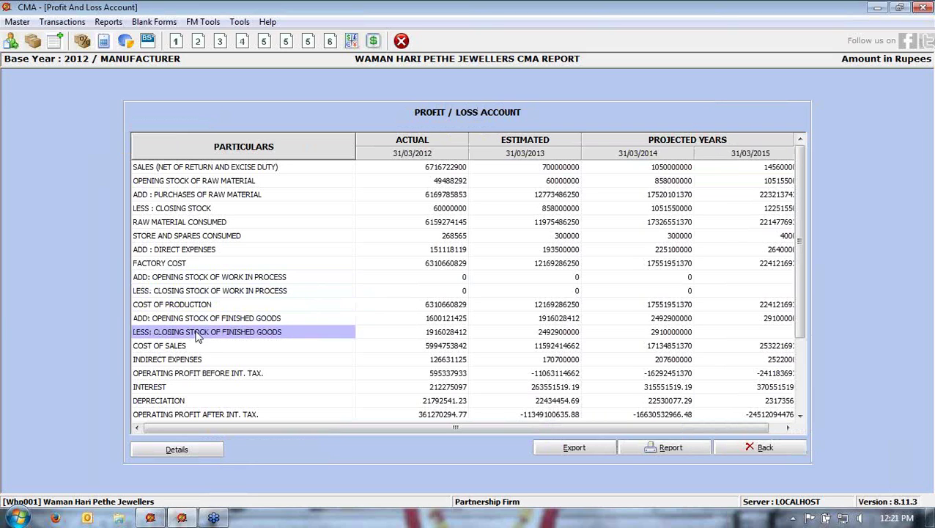
pyautogui.click(188, 347)
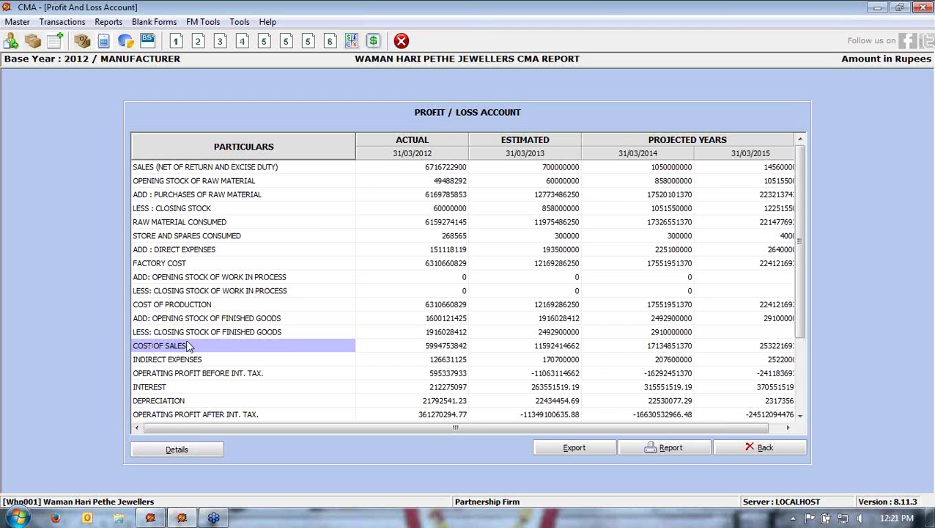
# Open the indirect expenses details, check the Advertisement expense's type options and amounts, and close the form.
pyautogui.scroll(-3, 267, 324)
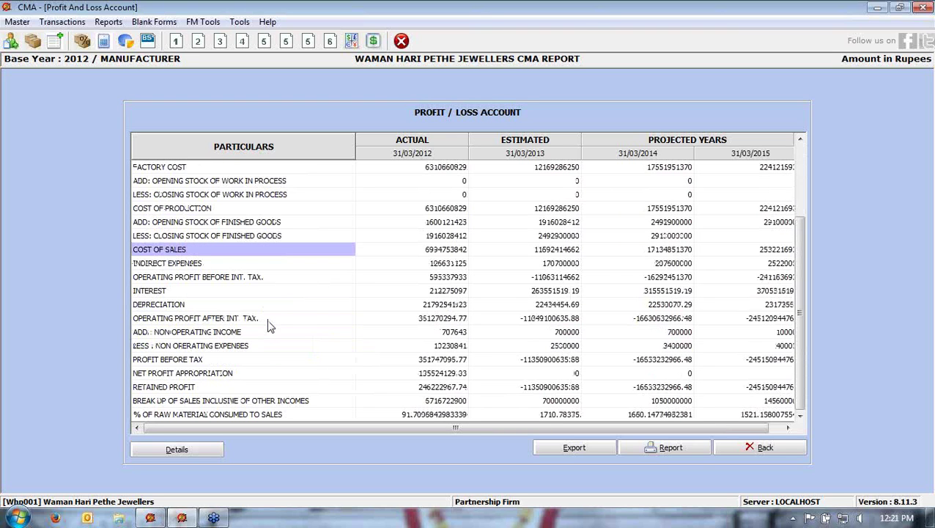
pyautogui.click(154, 266)
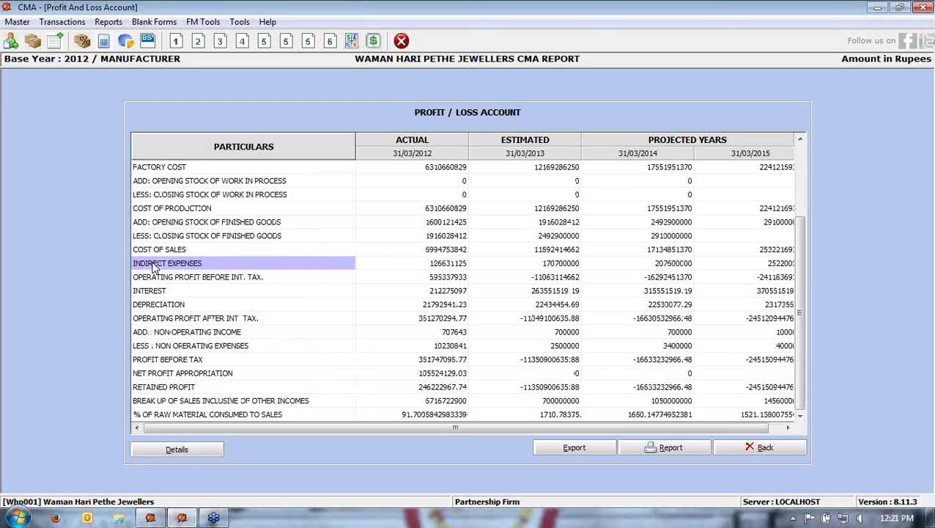
pyautogui.doubleClick(154, 267)
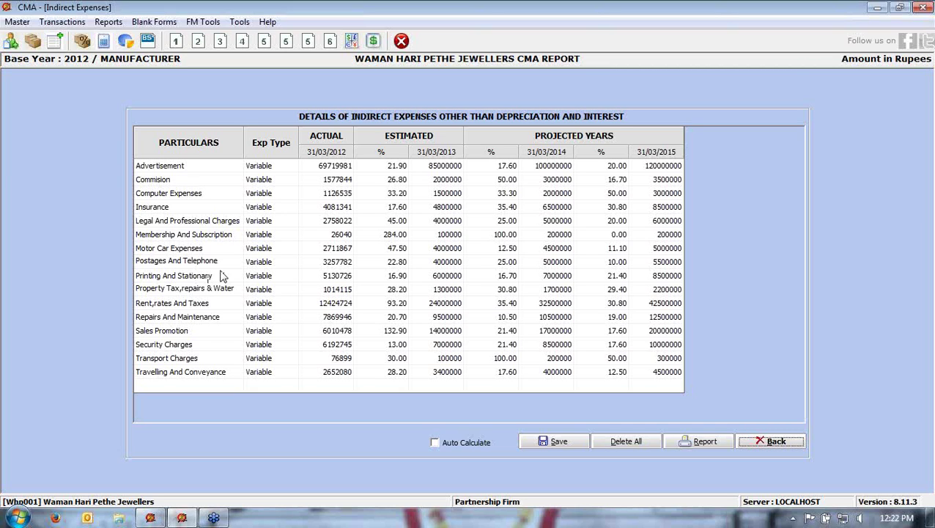
pyautogui.click(210, 167)
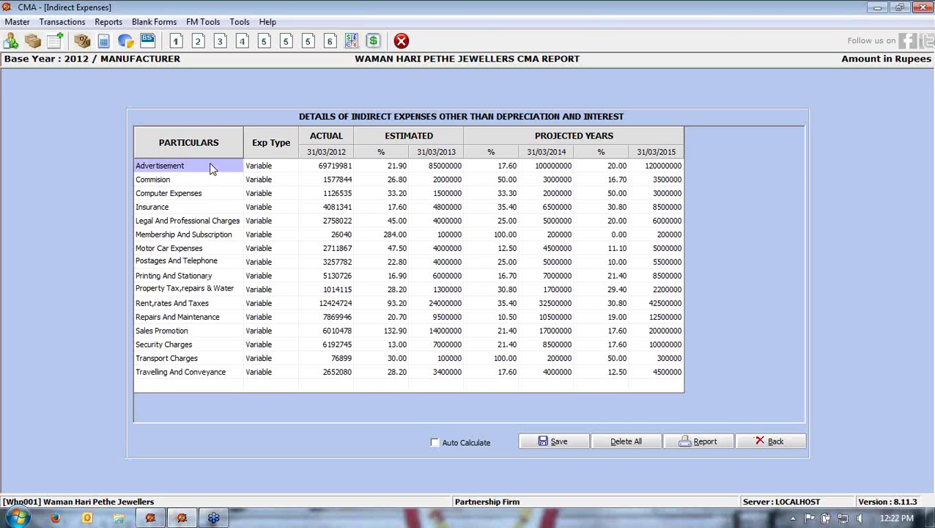
pyautogui.click(283, 168)
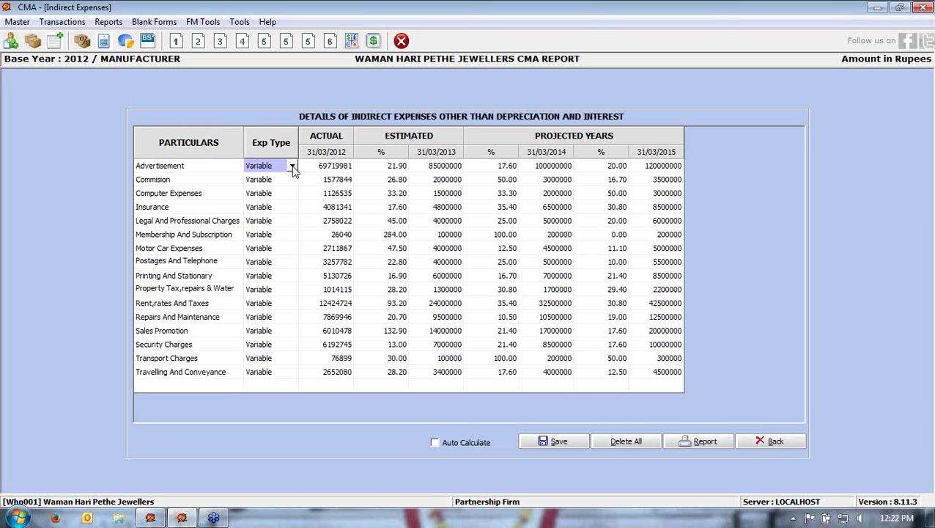
pyautogui.click(293, 168)
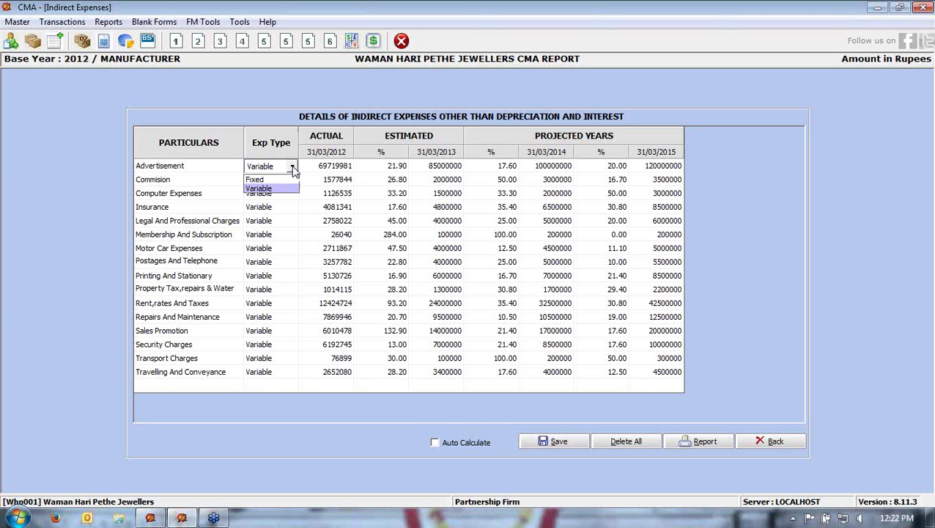
pyautogui.click(293, 168)
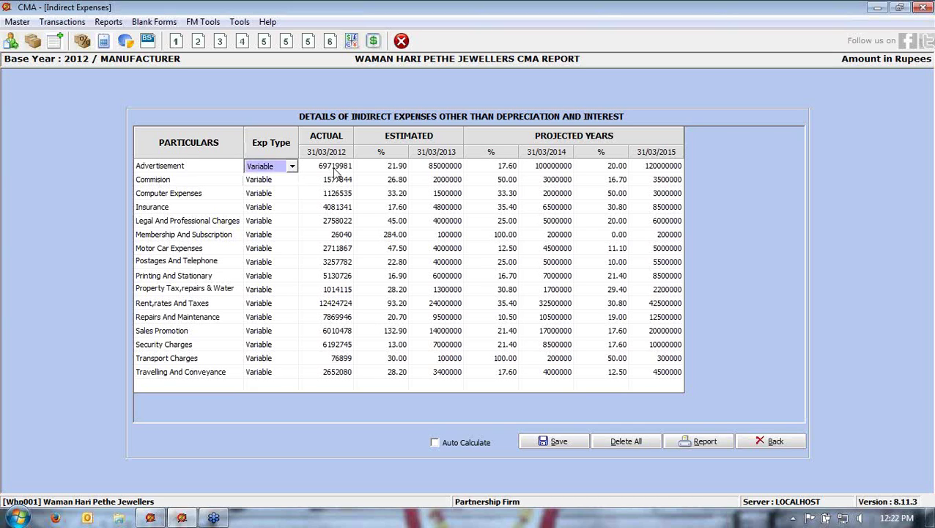
pyautogui.click(335, 170)
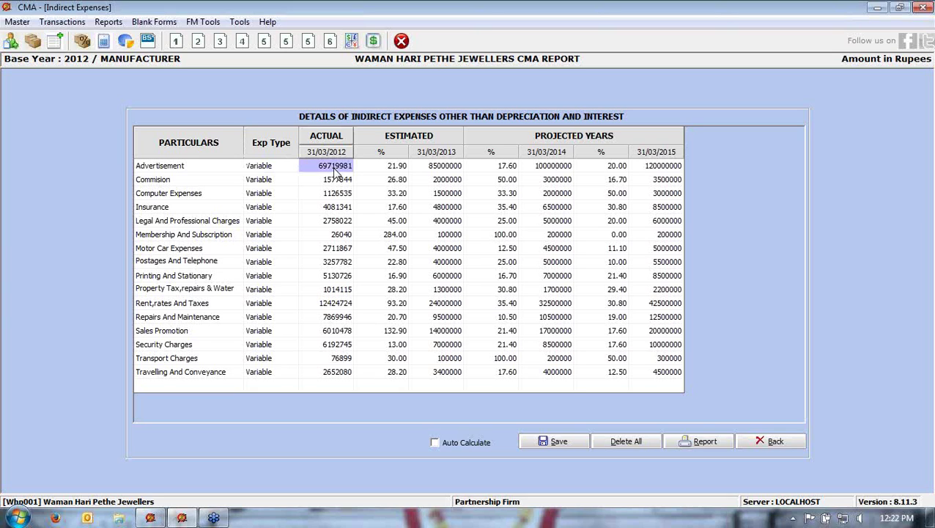
pyautogui.click(396, 169)
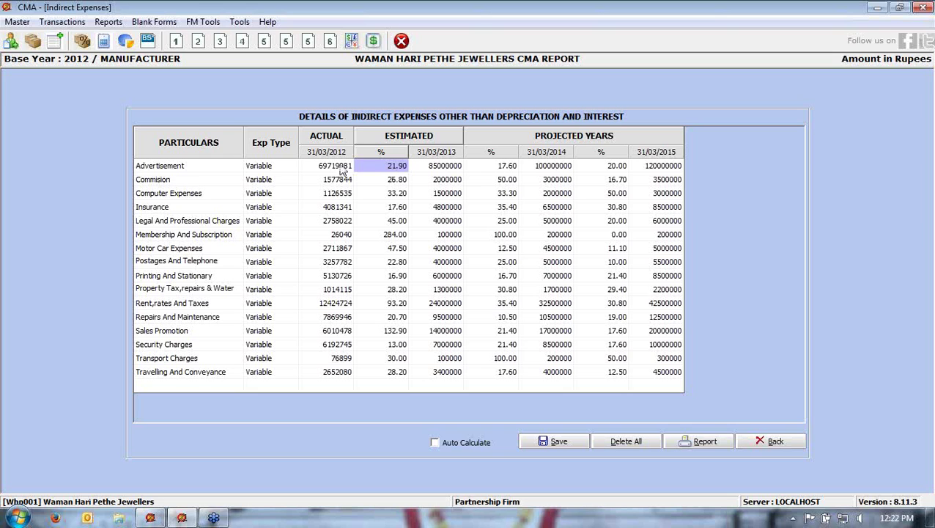
pyautogui.click(762, 443)
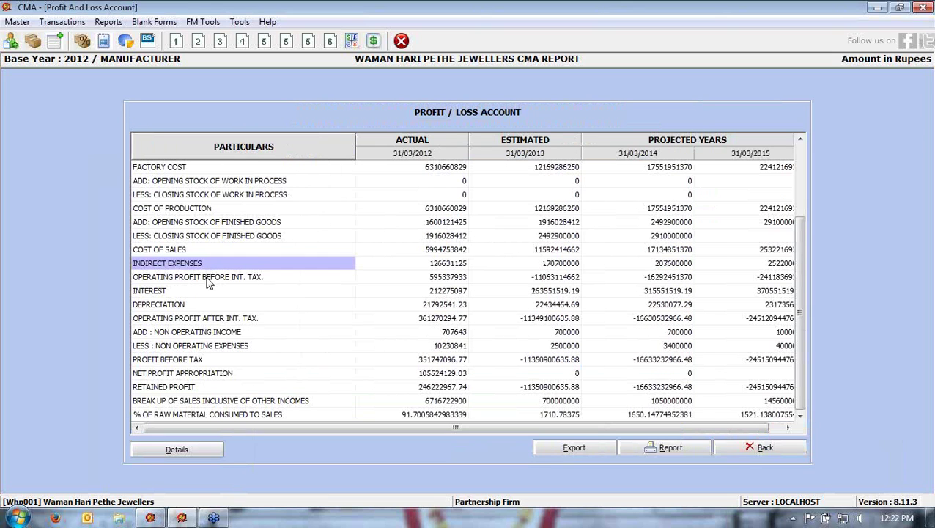
# Check the operating profit before interest and tax, and open the interest particulars to review term loan and other loan interest.
pyautogui.click(209, 283)
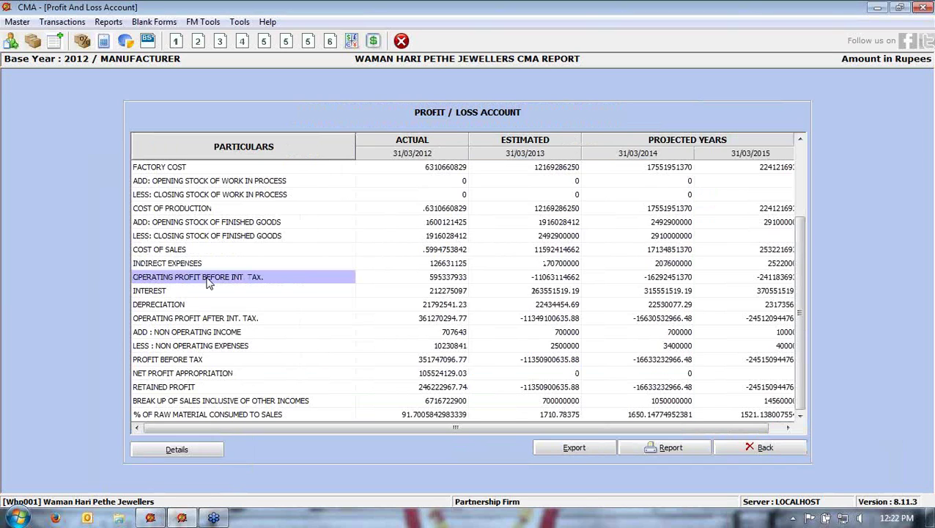
pyautogui.click(412, 282)
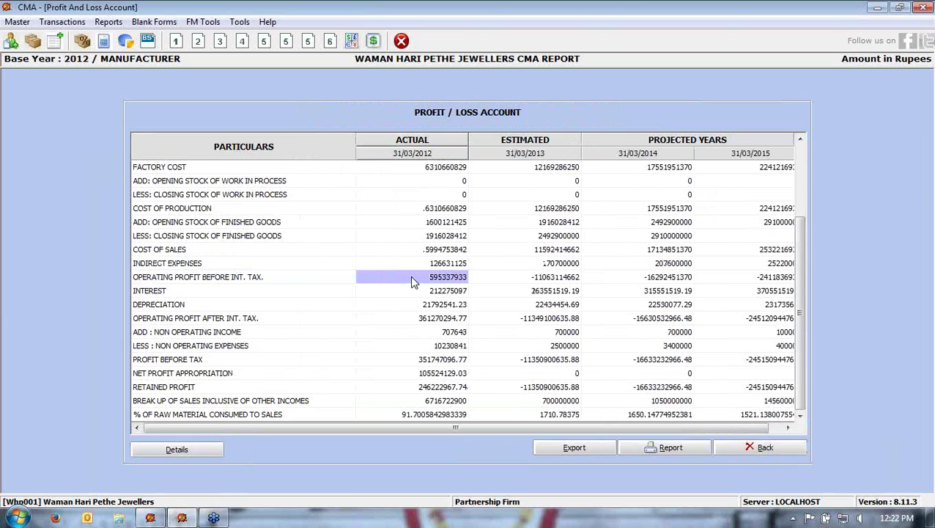
pyautogui.click(173, 293)
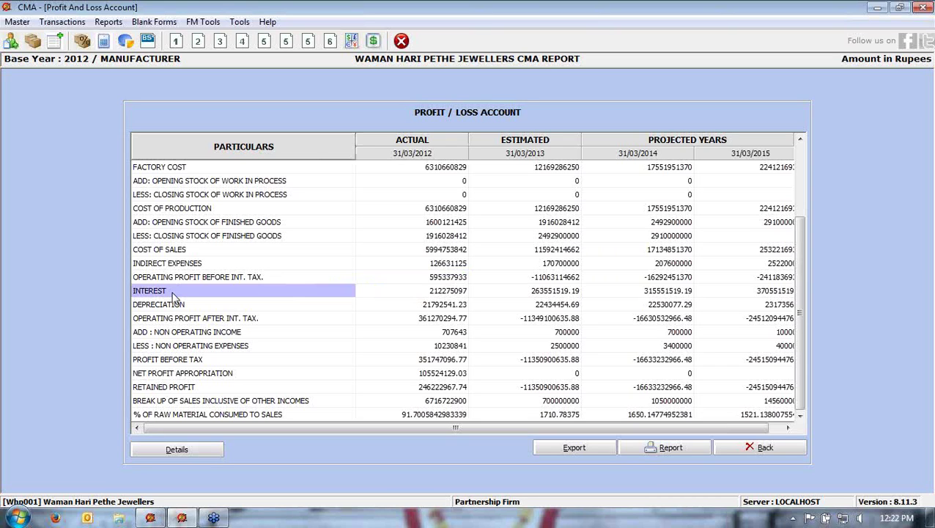
pyautogui.doubleClick(174, 294)
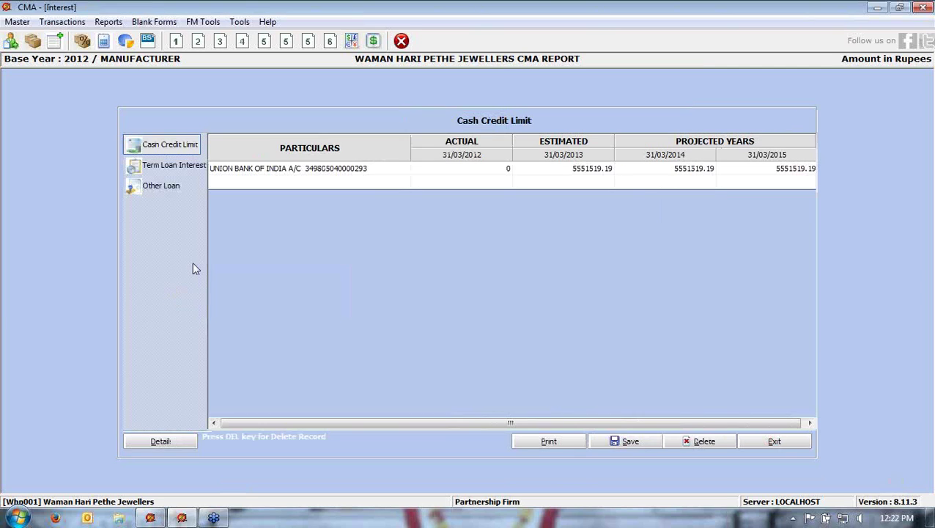
pyautogui.click(182, 166)
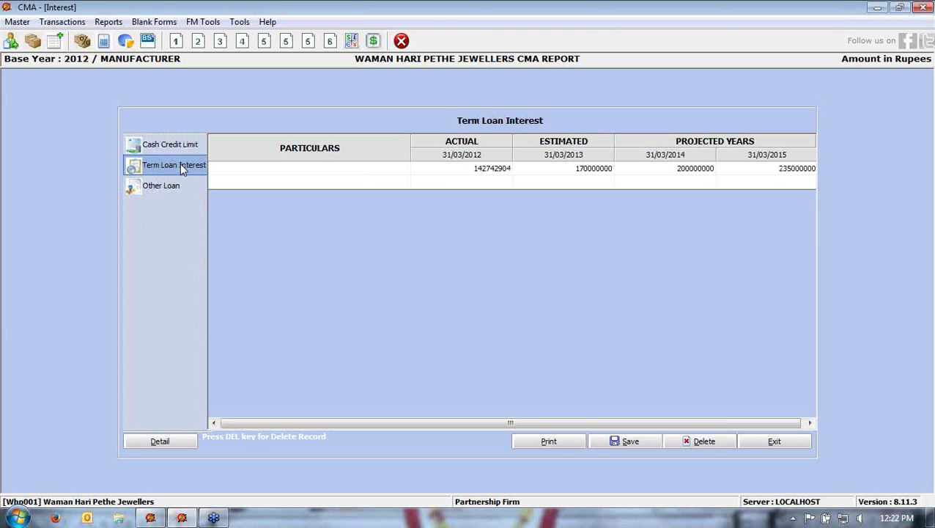
pyautogui.click(178, 195)
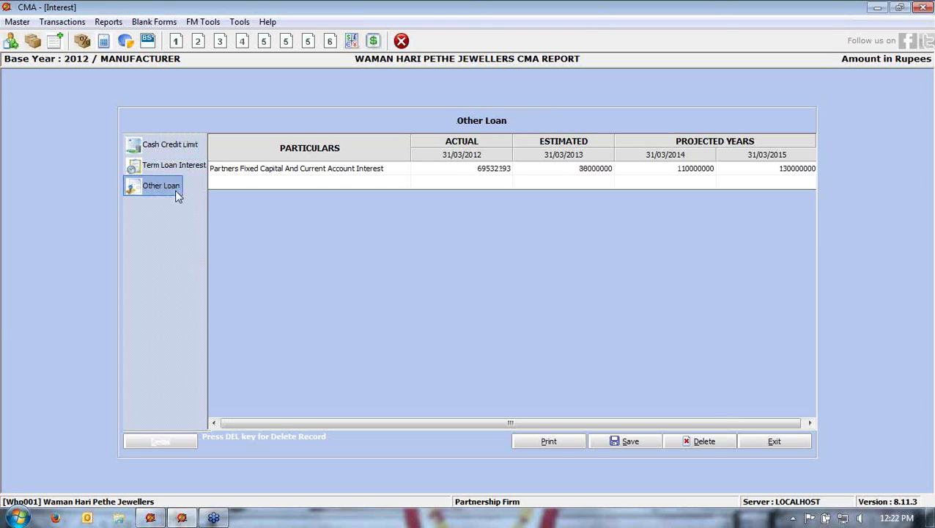
# Link the Union Bank of India cash credit limit with the Profit and Loss Account, save the record and close its detail form.
pyautogui.click(180, 146)
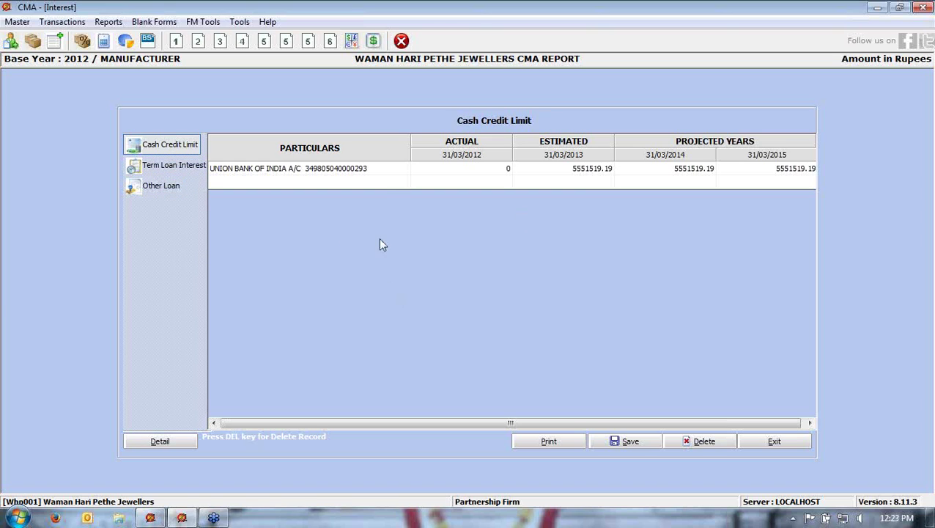
pyautogui.doubleClick(388, 169)
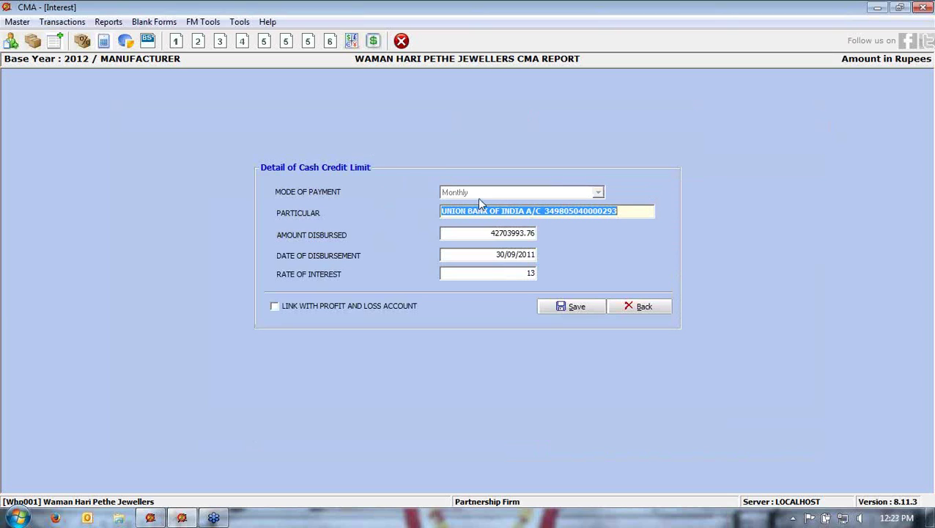
pyautogui.click(458, 233)
pyautogui.click(460, 256)
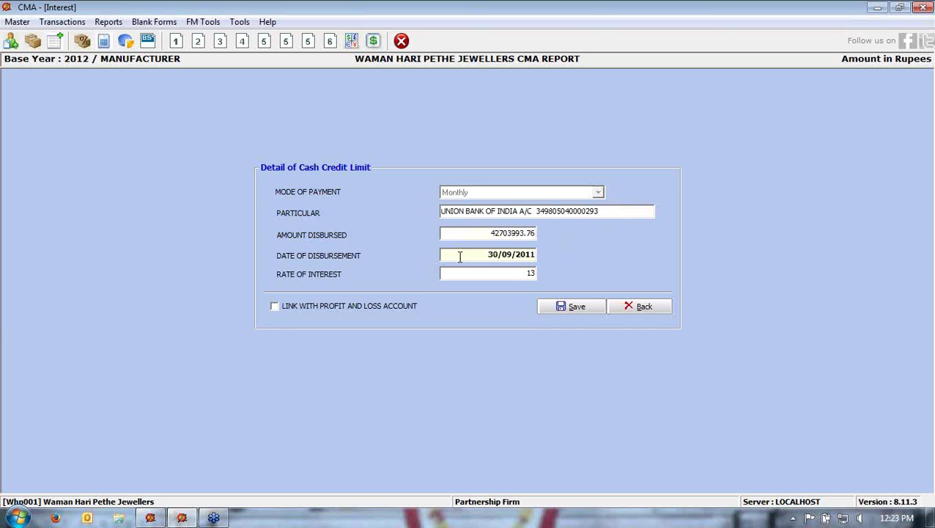
pyautogui.click(465, 274)
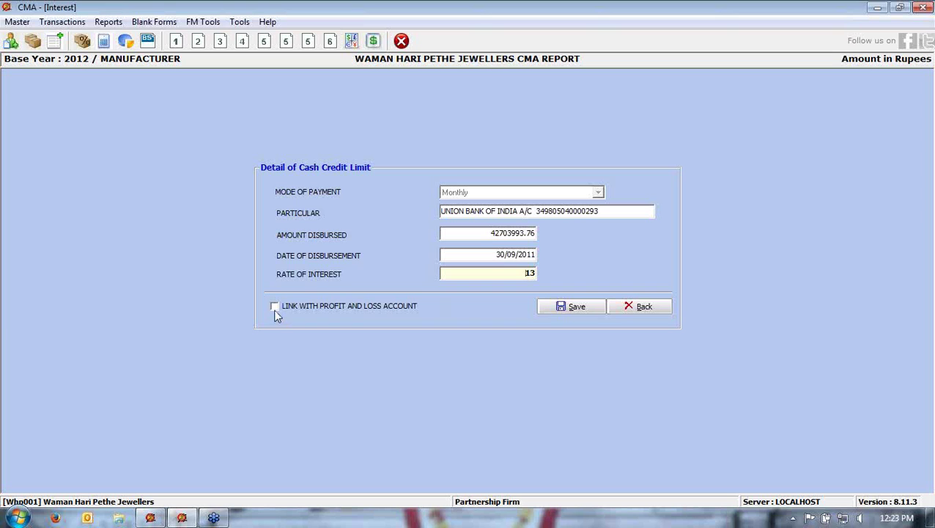
pyautogui.click(315, 307)
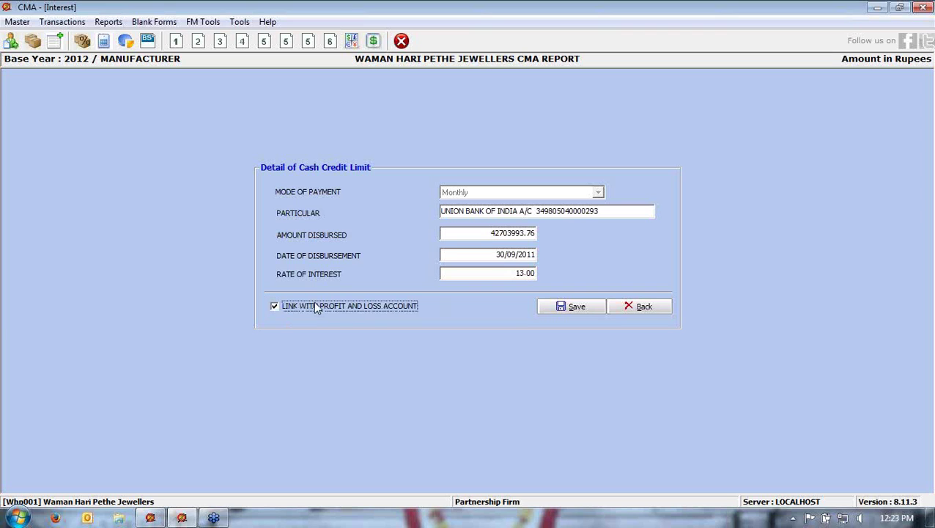
pyautogui.click(315, 306)
pyautogui.click(557, 313)
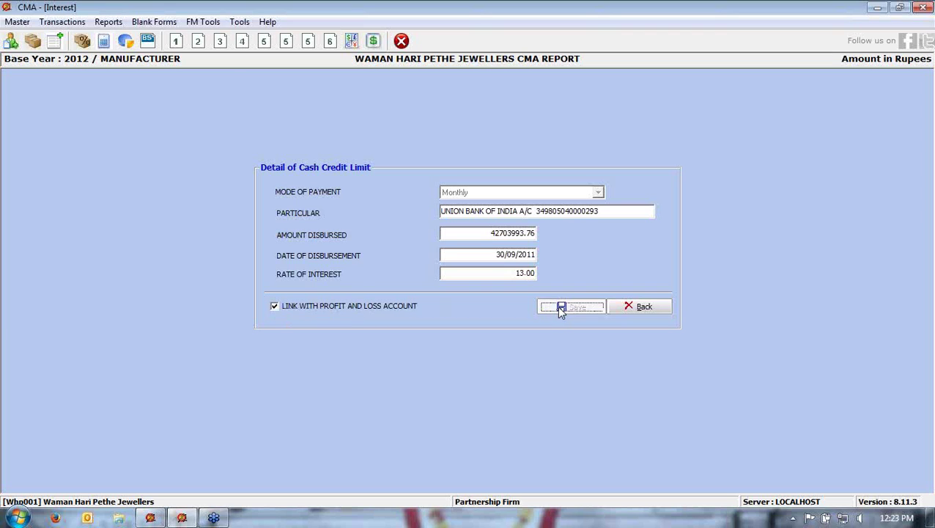
pyautogui.click(512, 308)
pyautogui.click(643, 314)
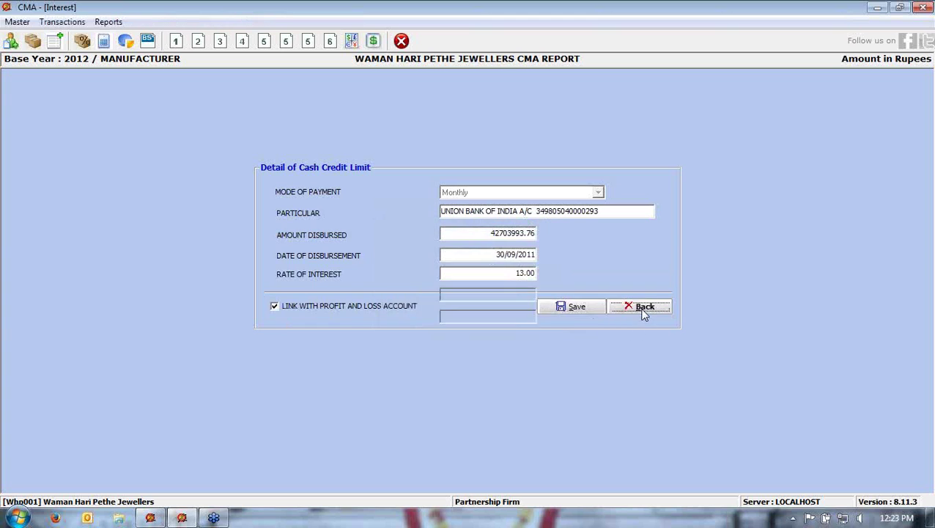
# Inspect the term loan interest detail form, close it and view the other loan interest.
pyautogui.click(328, 189)
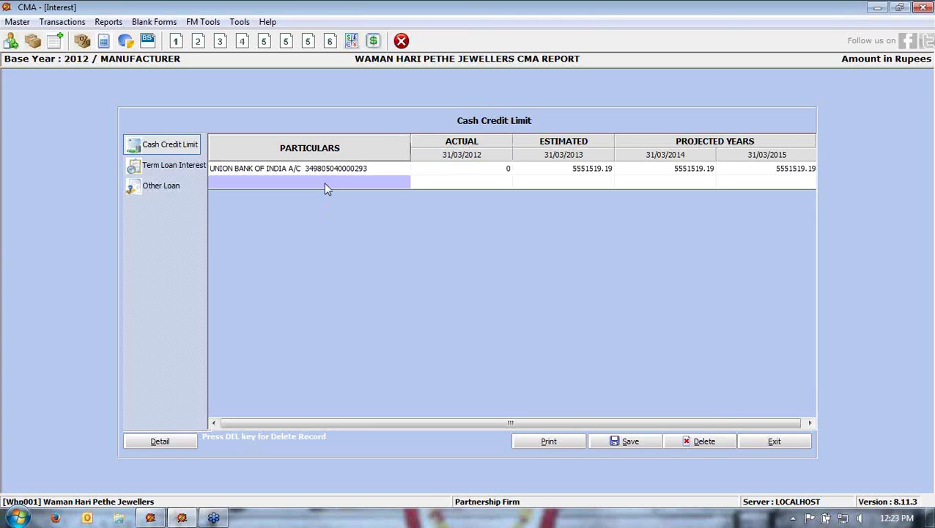
pyautogui.click(161, 167)
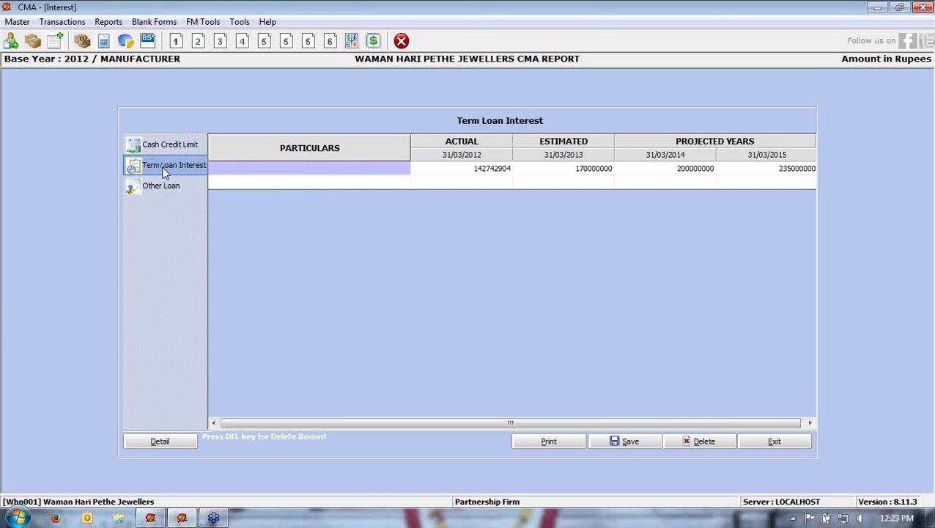
pyautogui.doubleClick(289, 170)
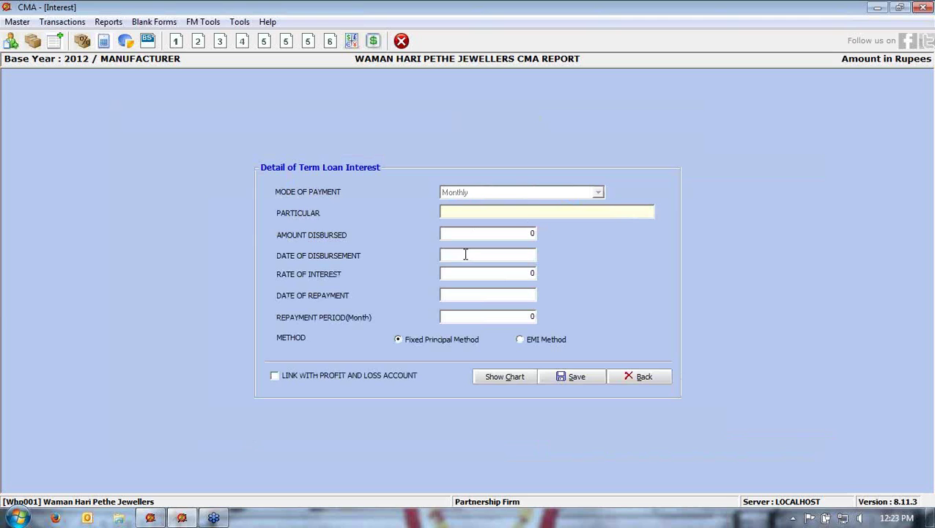
pyautogui.click(642, 376)
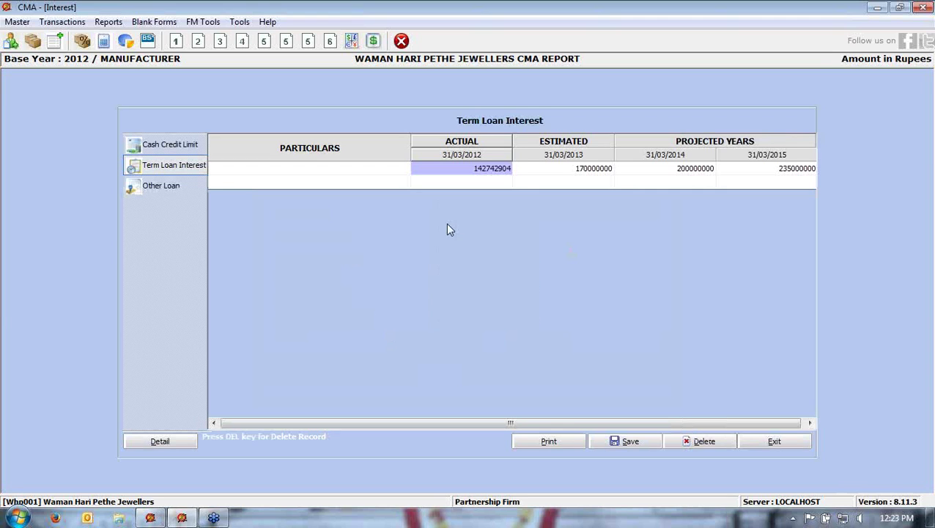
pyautogui.click(165, 189)
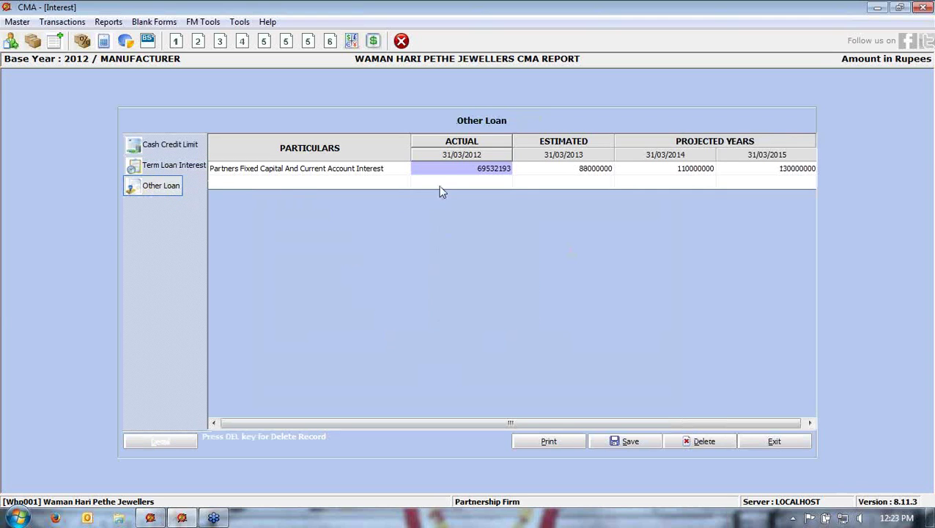
# Check the amounts for Partners Fixed Capital And Current Account Interest under other loans, and exit the interest form.
pyautogui.click(453, 183)
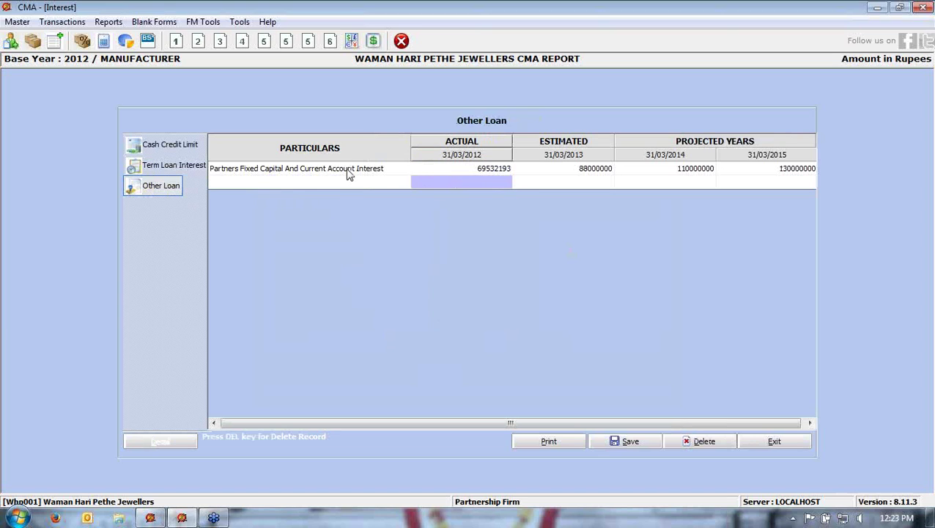
pyautogui.click(348, 172)
pyautogui.click(458, 170)
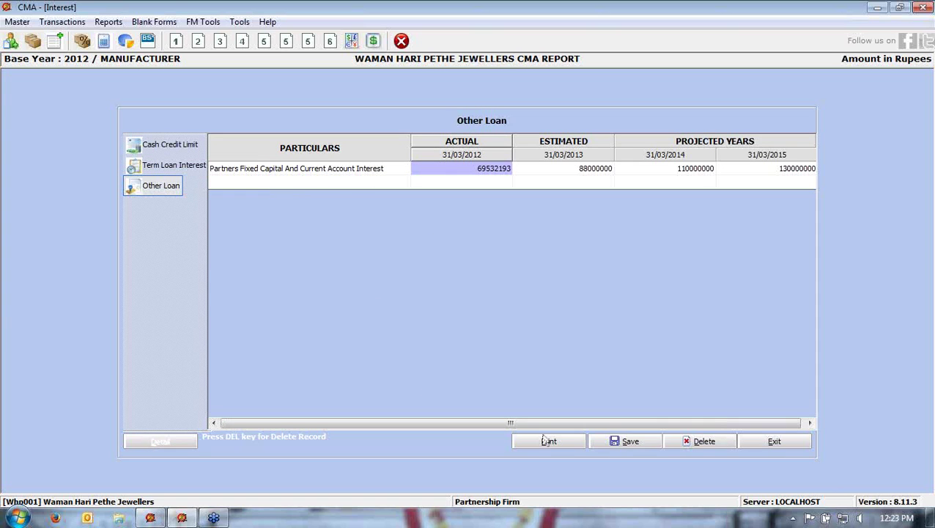
pyautogui.click(766, 442)
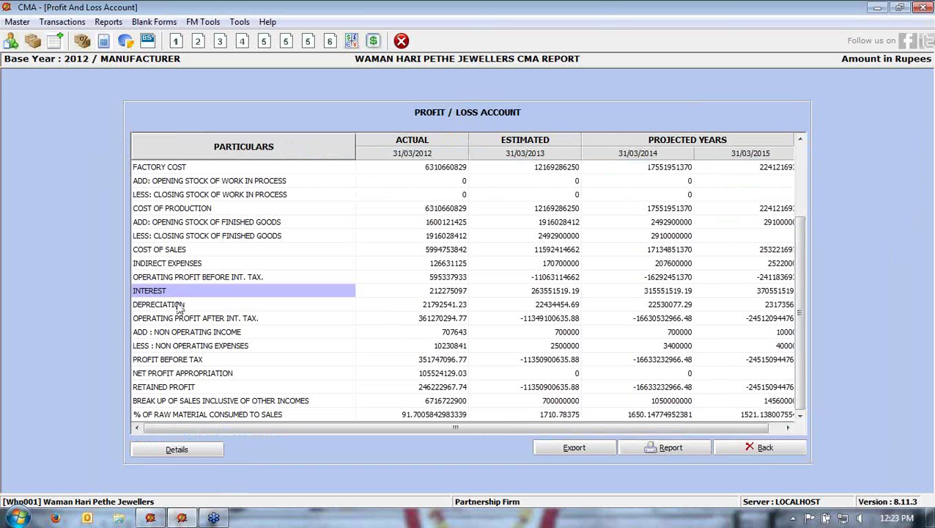
# Open the depreciation chart from the Profit and Loss Account and go to the Lift asset's rate.
pyautogui.click(179, 307)
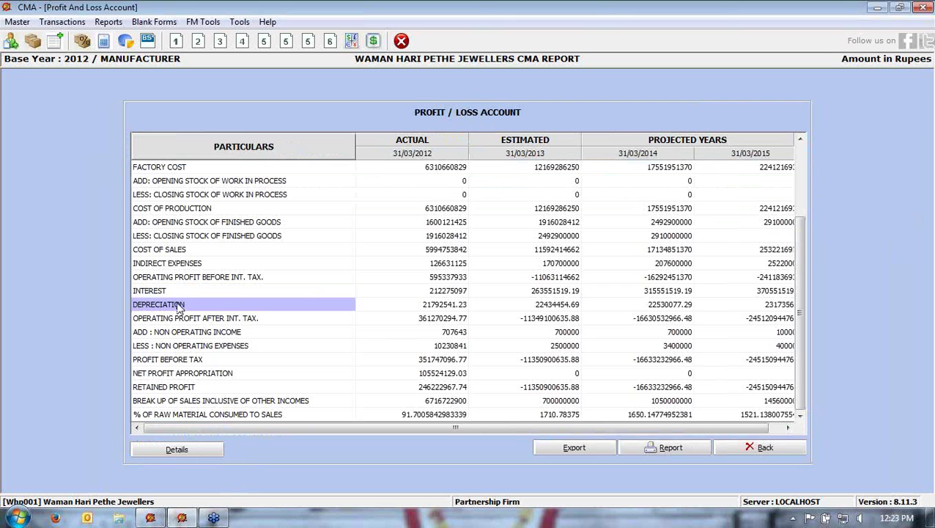
pyautogui.doubleClick(179, 307)
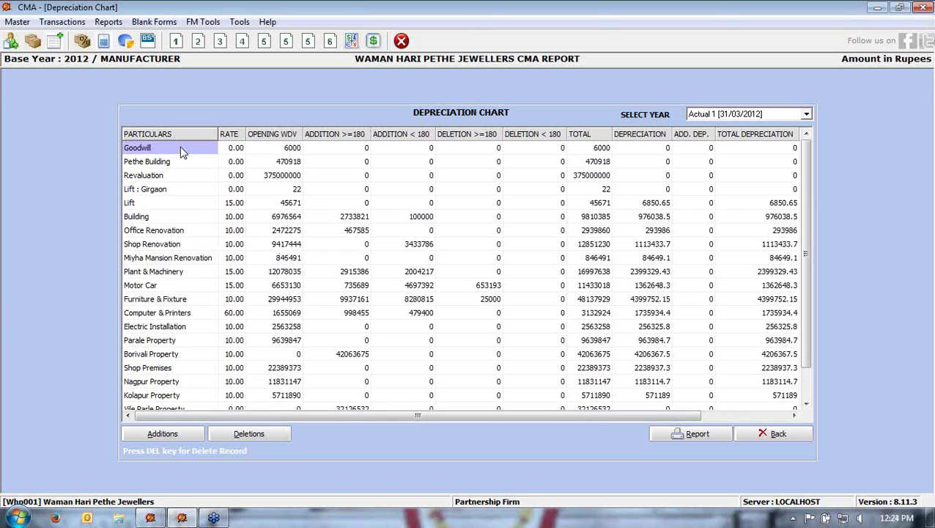
pyautogui.press('Tab')
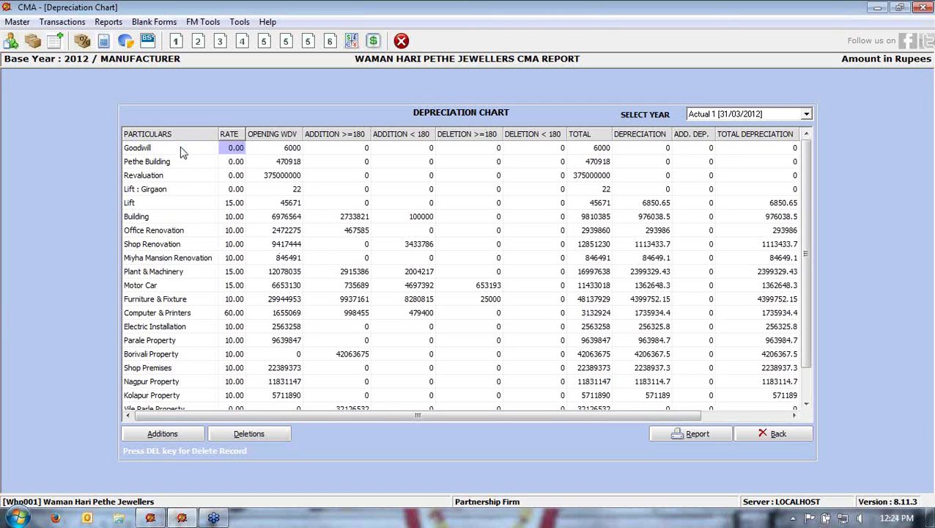
pyautogui.press('Down')
pyautogui.press('Down')
pyautogui.press('Down')
pyautogui.press('Down')
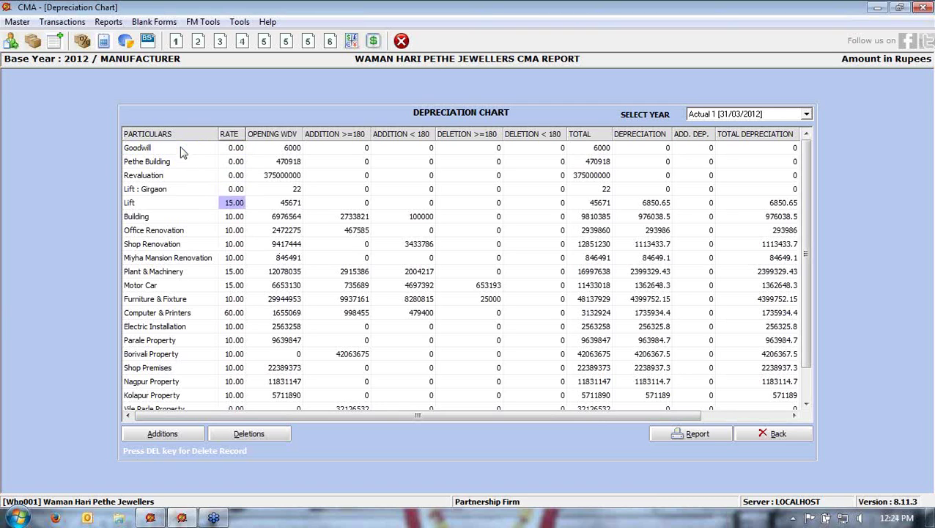
# Review the Lift asset's opening WDV, additions, deletions, total, depreciation and closing WDV across its row.
pyautogui.write('16')
pyautogui.press('Tab')
pyautogui.press('Tab')
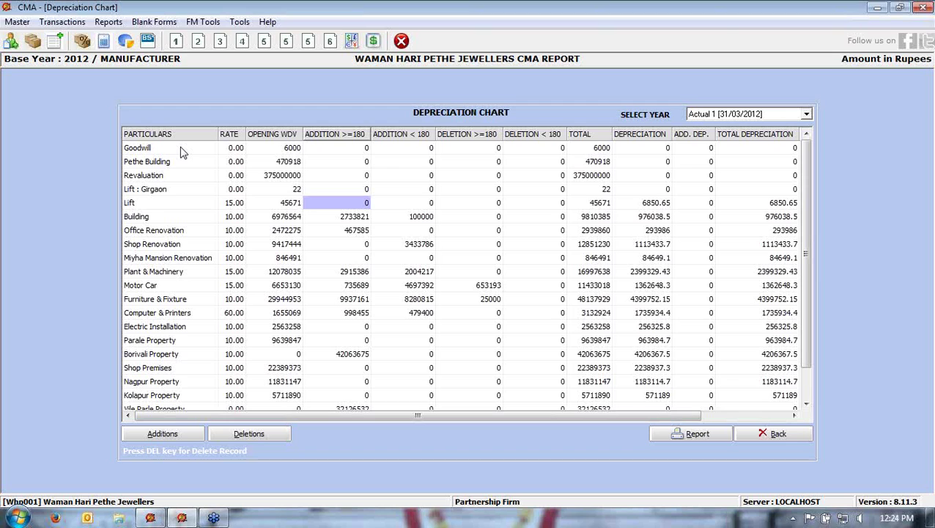
pyautogui.press('Tab')
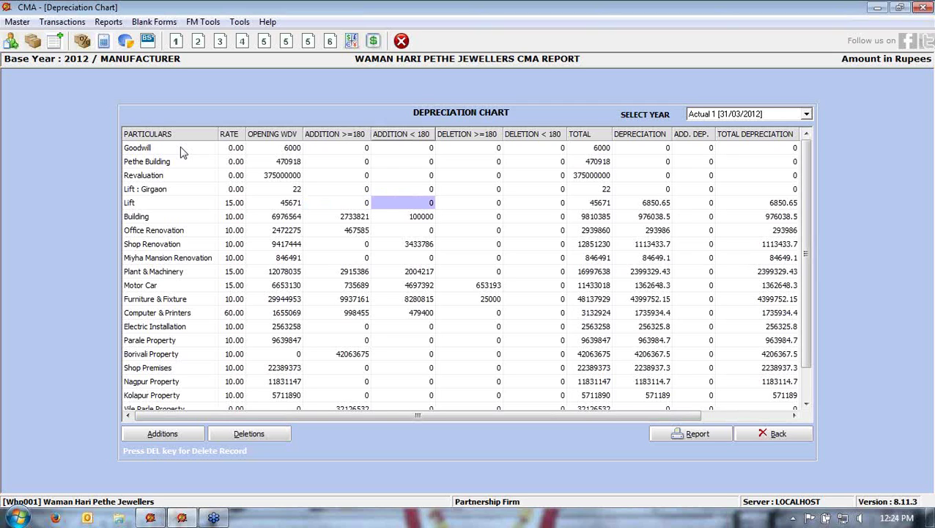
pyautogui.press('Tab')
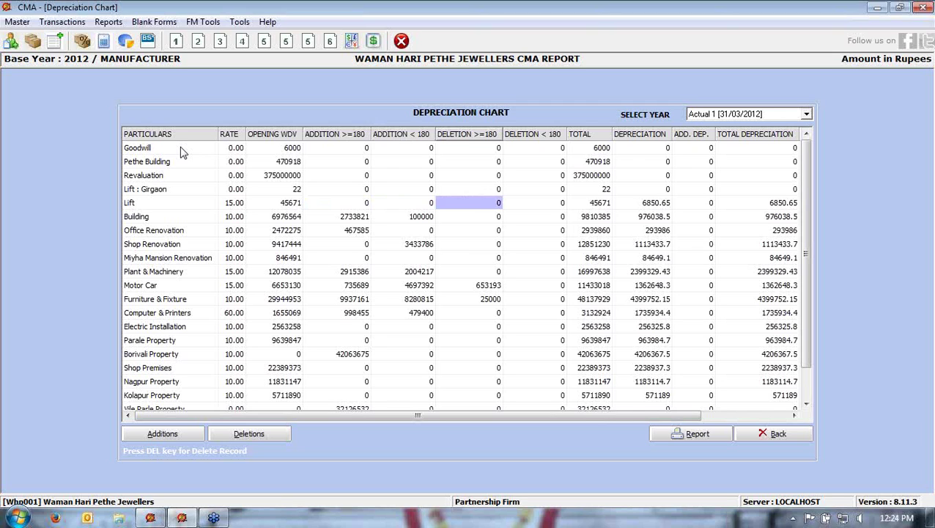
pyautogui.press('Tab')
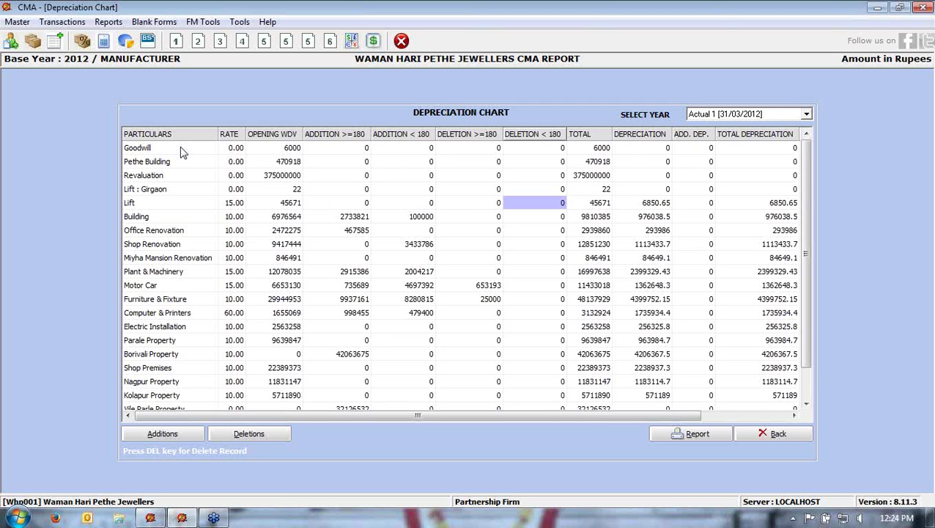
pyautogui.press('Tab')
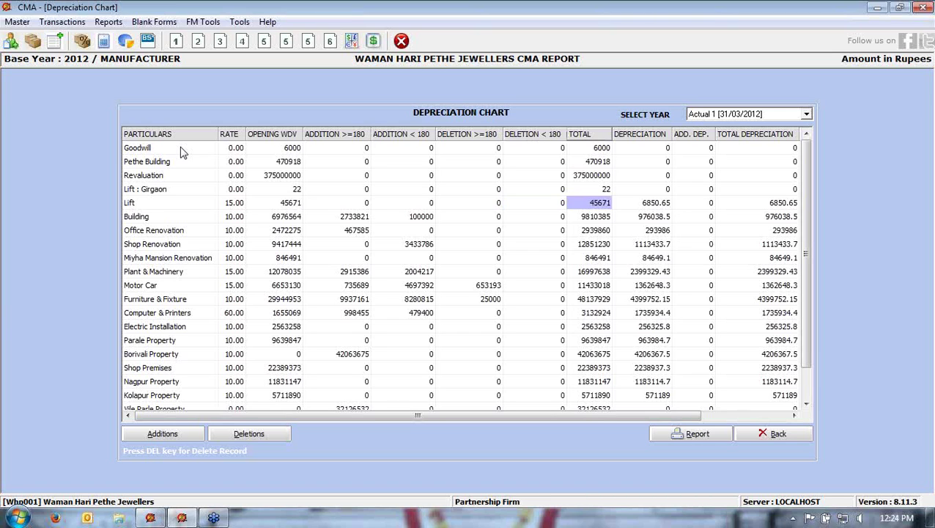
pyautogui.press('Tab')
pyautogui.press('Tab')
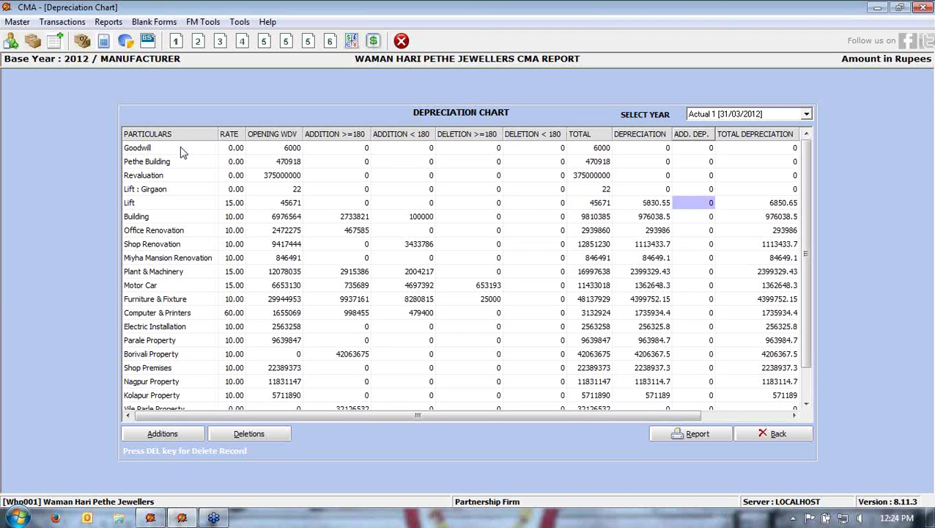
pyautogui.press('Tab')
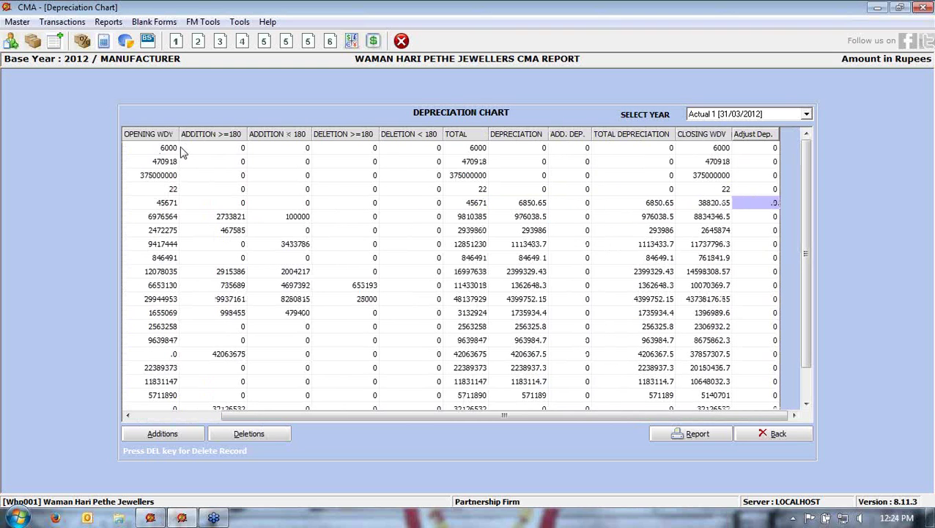
pyautogui.hotkey('shift', 'Tab')
pyautogui.hotkey('shift', 'Tab')
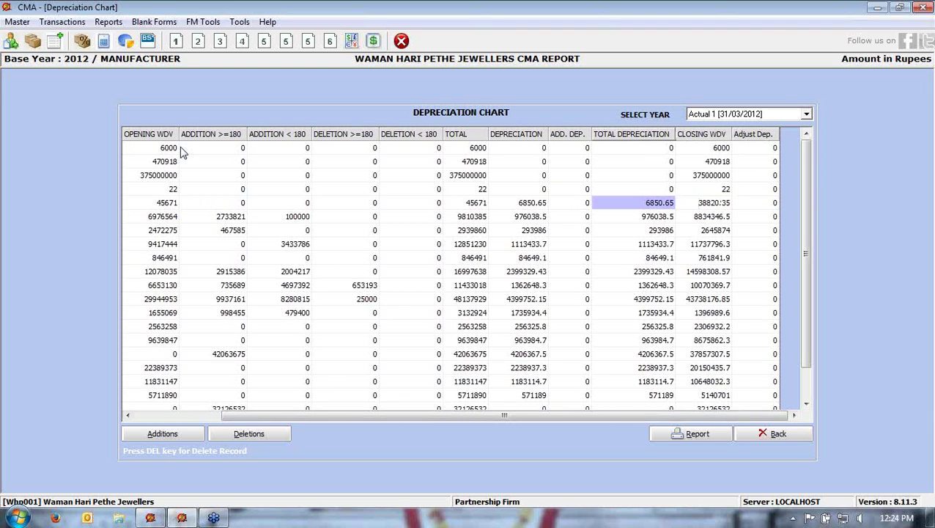
pyautogui.press('Tab')
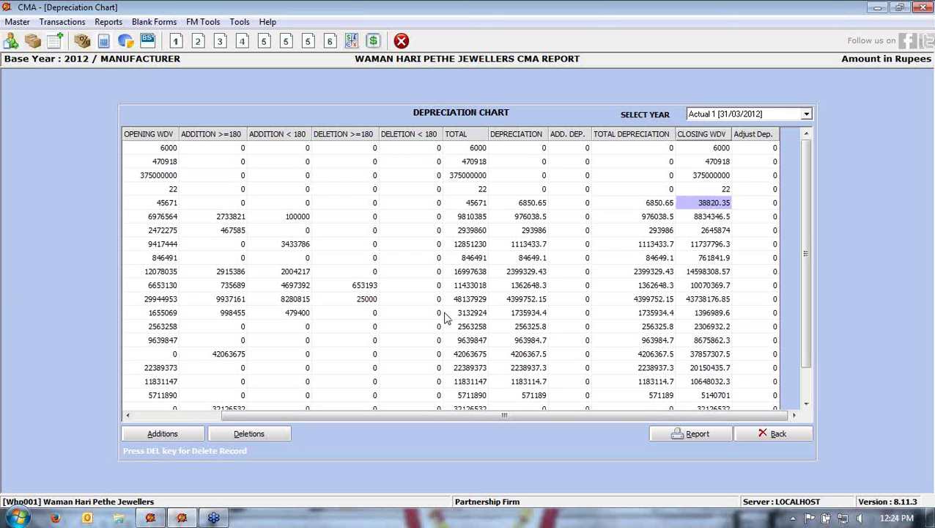
# Return to the asset names column and display the depreciation chart for the Estimated year 31/03/2013.
pyautogui.click(169, 244)
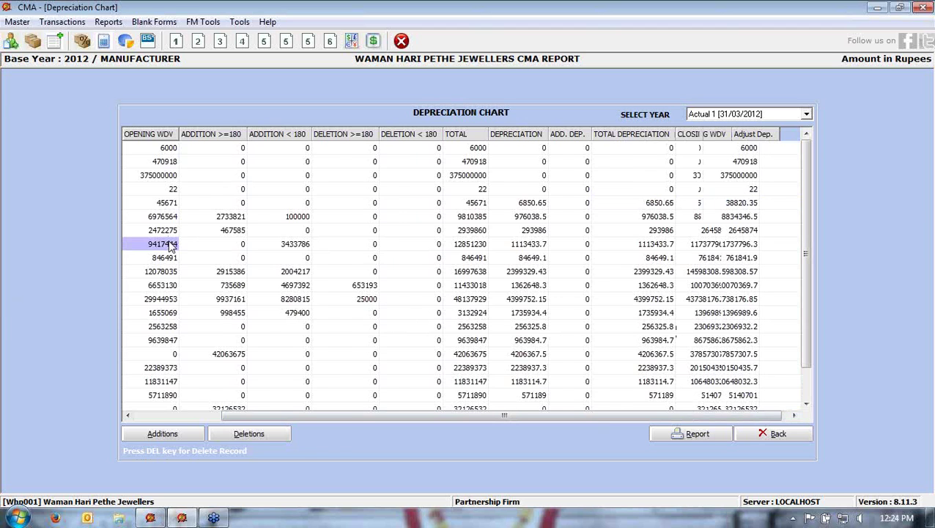
pyautogui.press('Home')
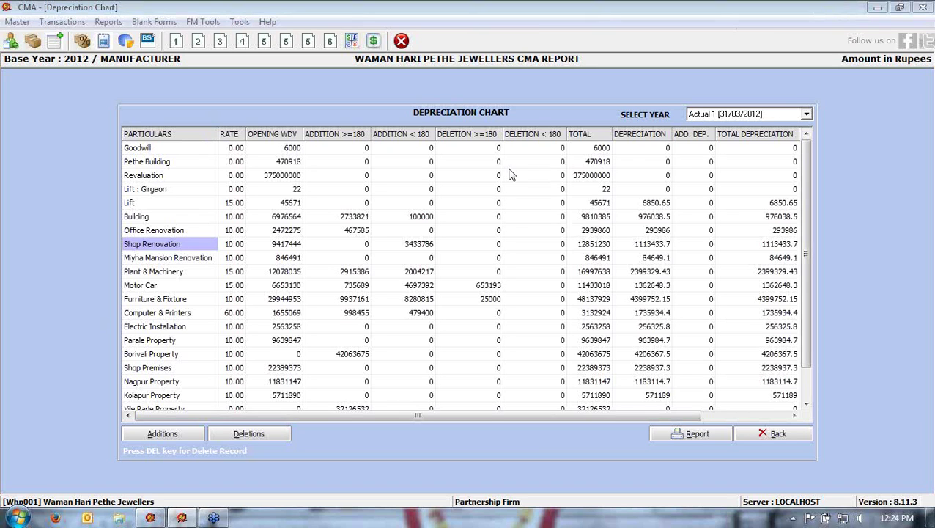
pyautogui.click(706, 116)
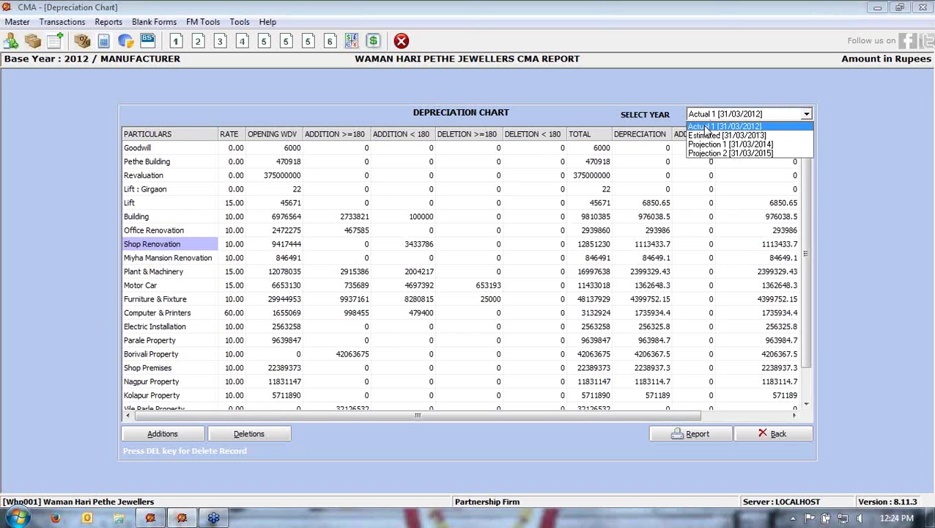
pyautogui.click(707, 127)
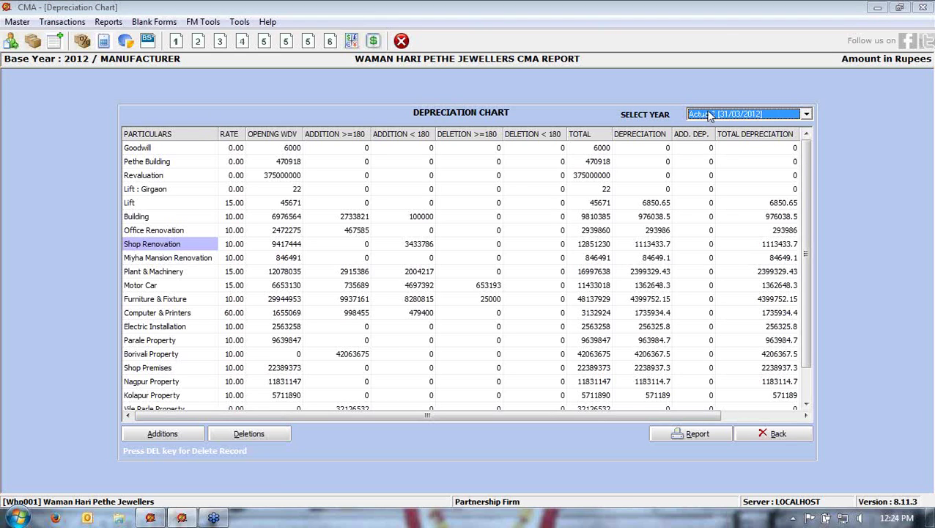
pyautogui.click(709, 115)
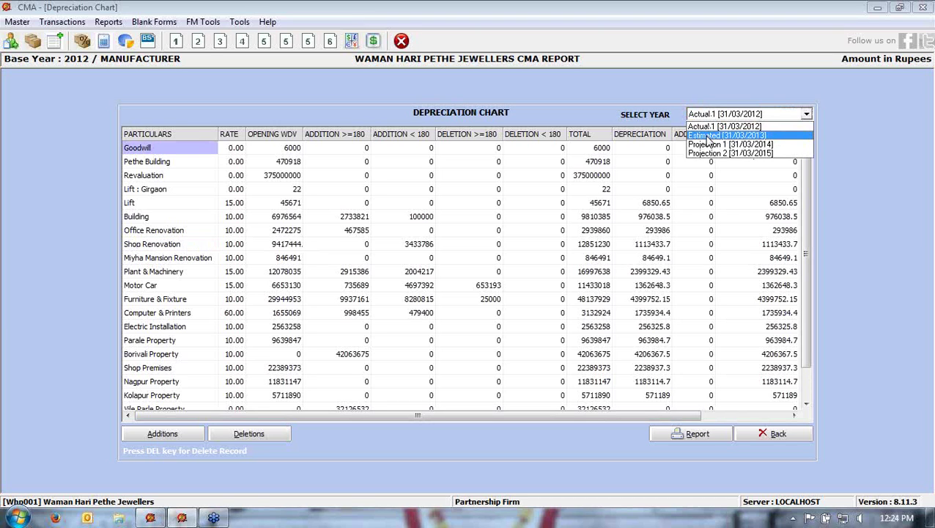
pyautogui.click(709, 137)
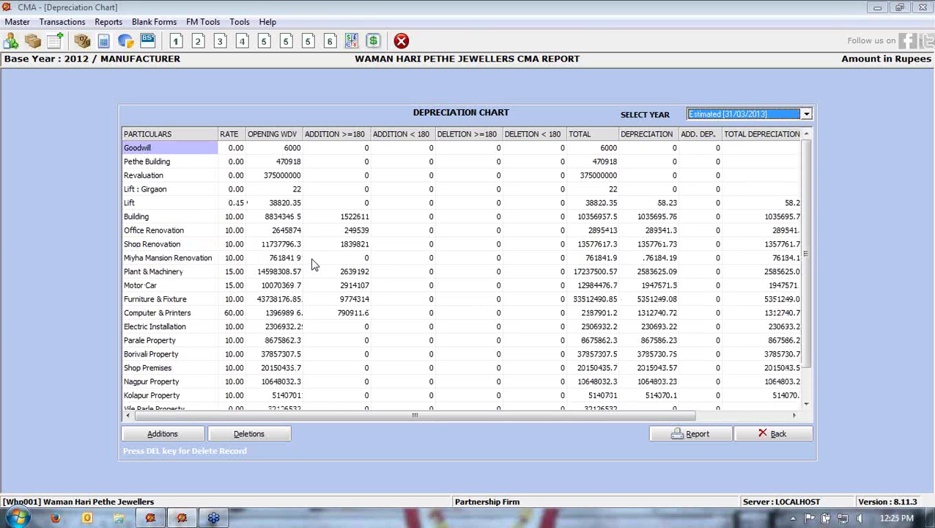
# Check the Lift's rate for the Estimated year, and view the depreciation charts for Projection 1 (31/03/2014) and Projection 2 (31/03/2015).
pyautogui.click(235, 206)
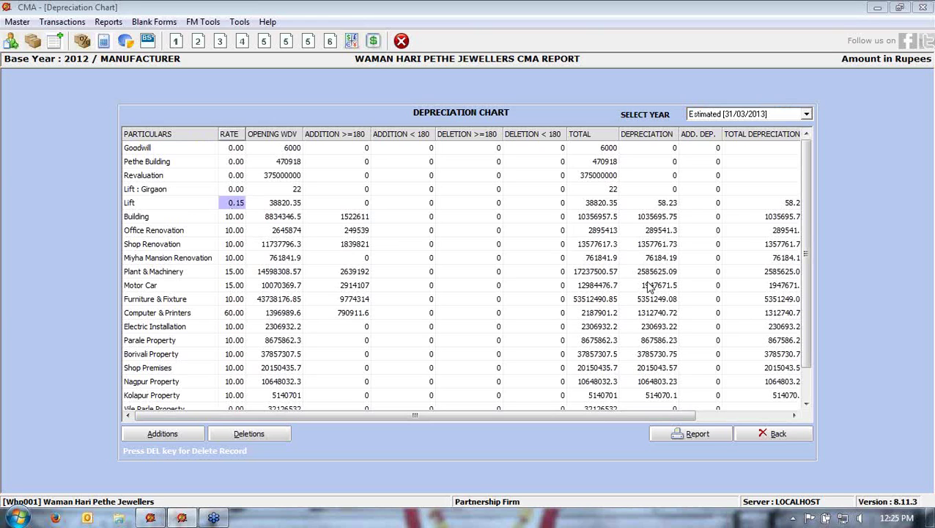
pyautogui.click(708, 116)
pyautogui.click(699, 145)
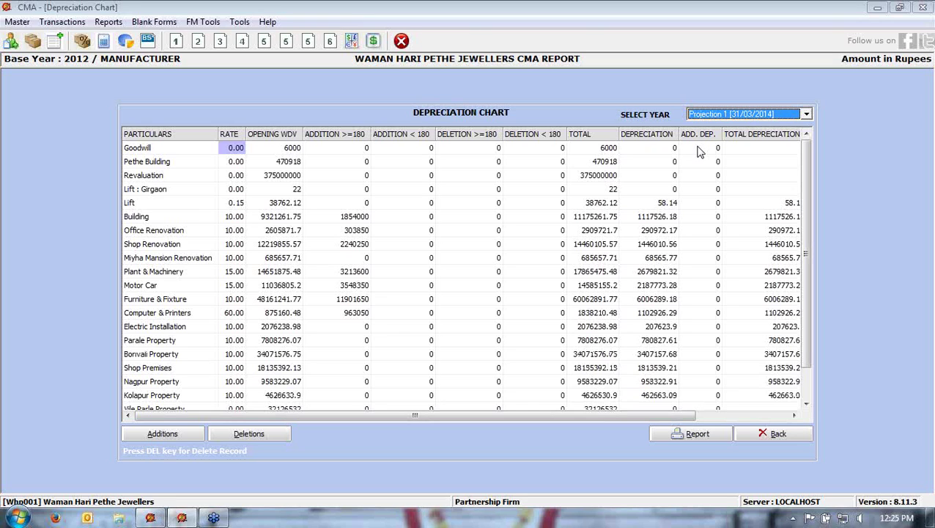
pyautogui.click(706, 117)
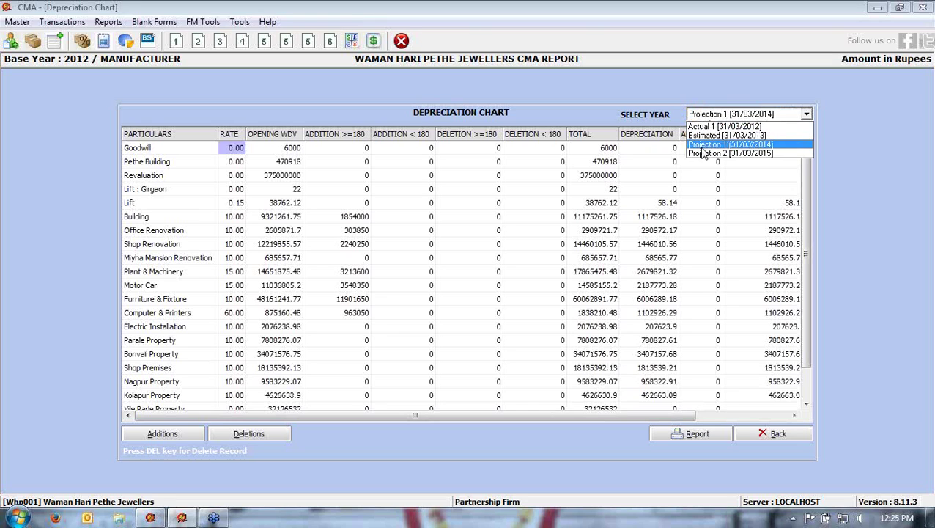
pyautogui.click(705, 160)
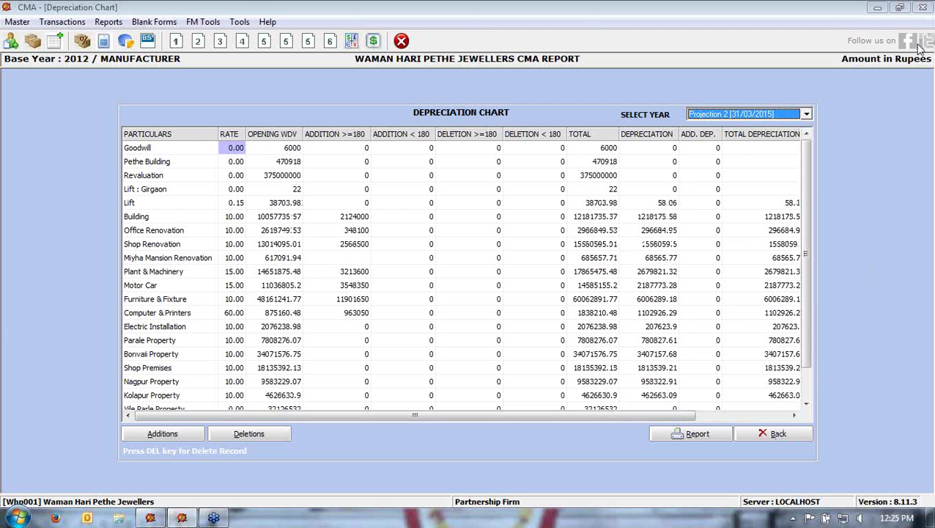
# Close the depreciation chart and the Profit and Loss Account, and open the share capital details in the Balance Sheet.
pyautogui.click(768, 437)
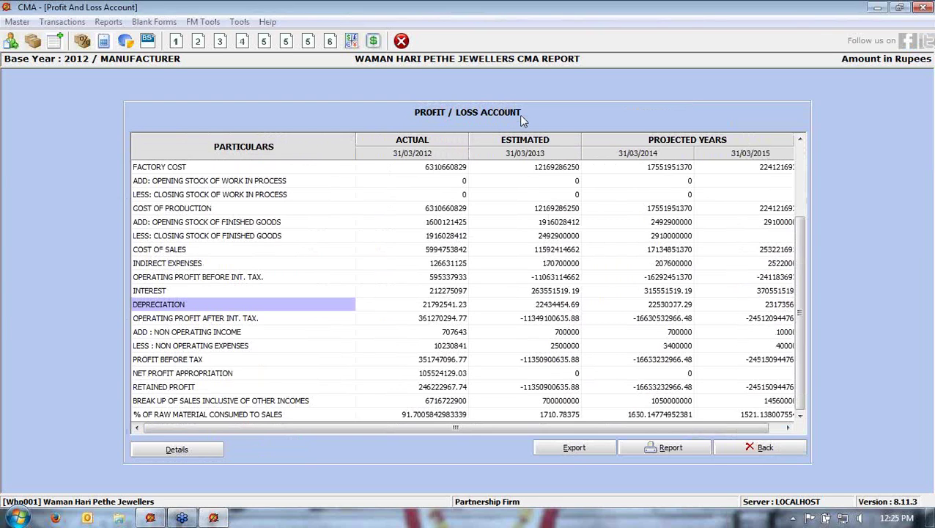
pyautogui.click(763, 448)
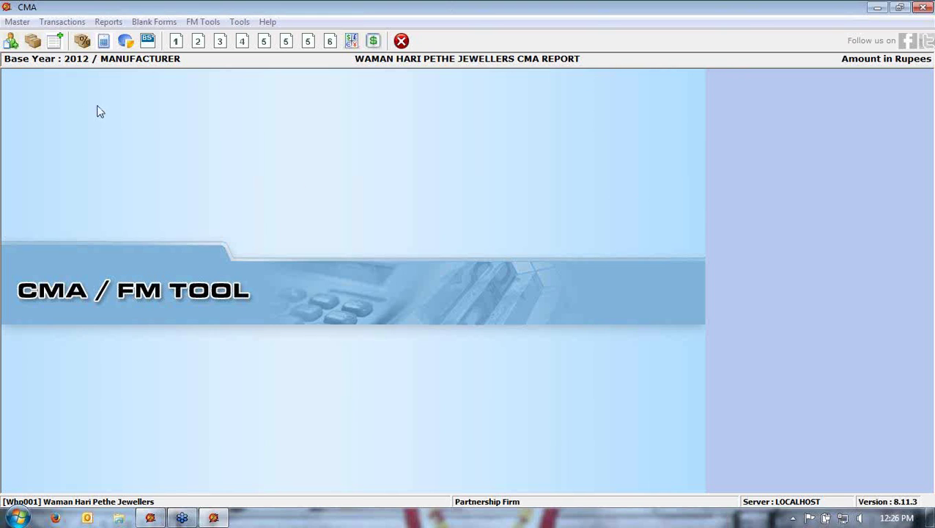
pyautogui.click(60, 23)
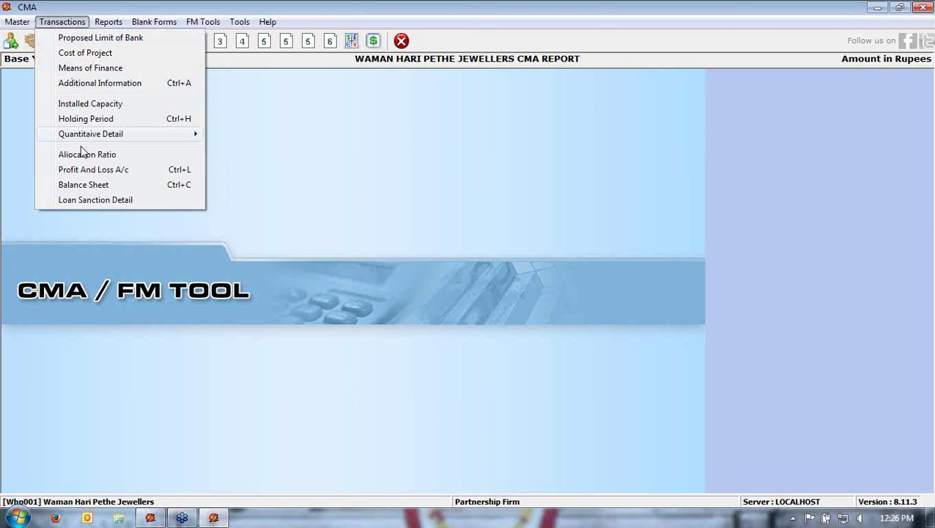
pyautogui.click(83, 185)
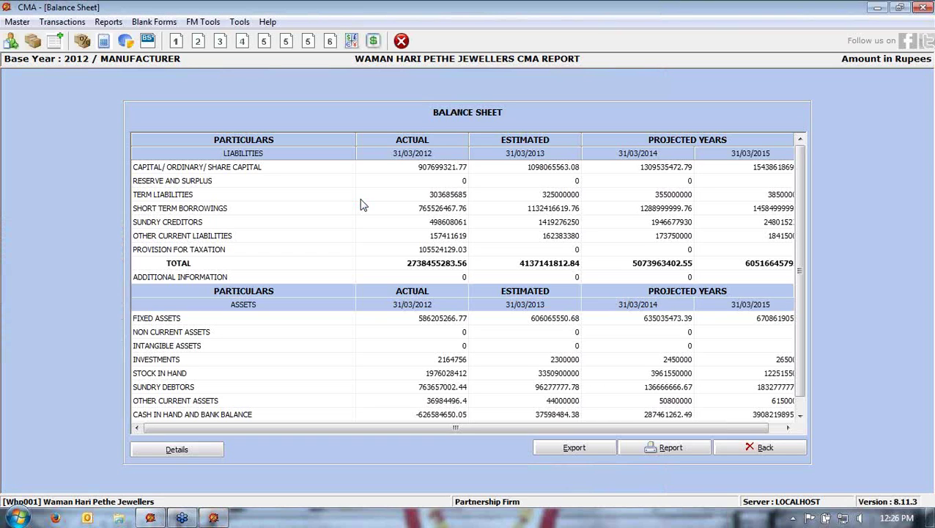
pyautogui.doubleClick(253, 169)
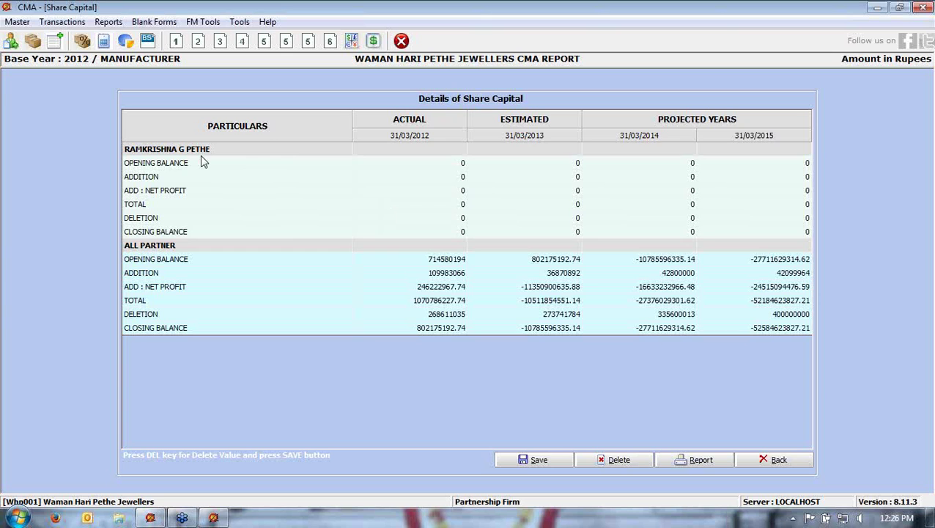
# Open the partners' share of profit list from the Additional Information form and select the first partner.
pyautogui.click(64, 22)
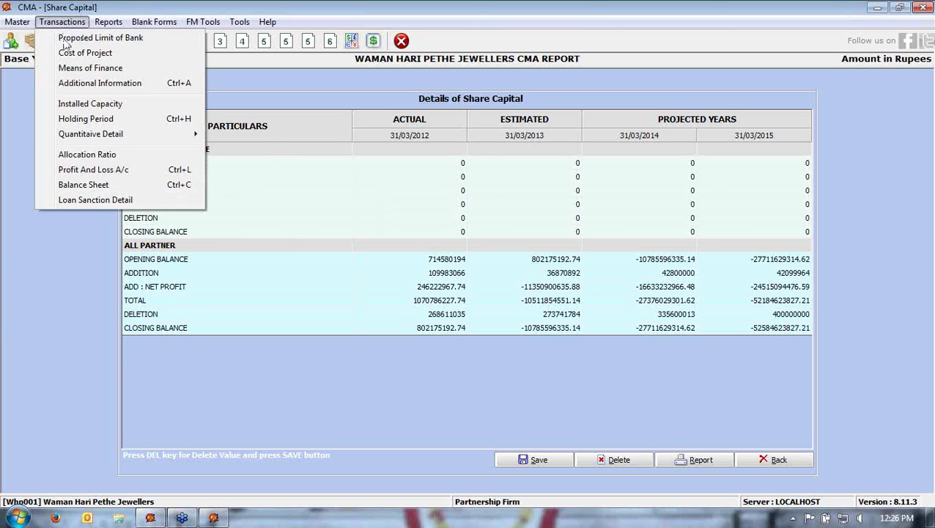
pyautogui.click(80, 84)
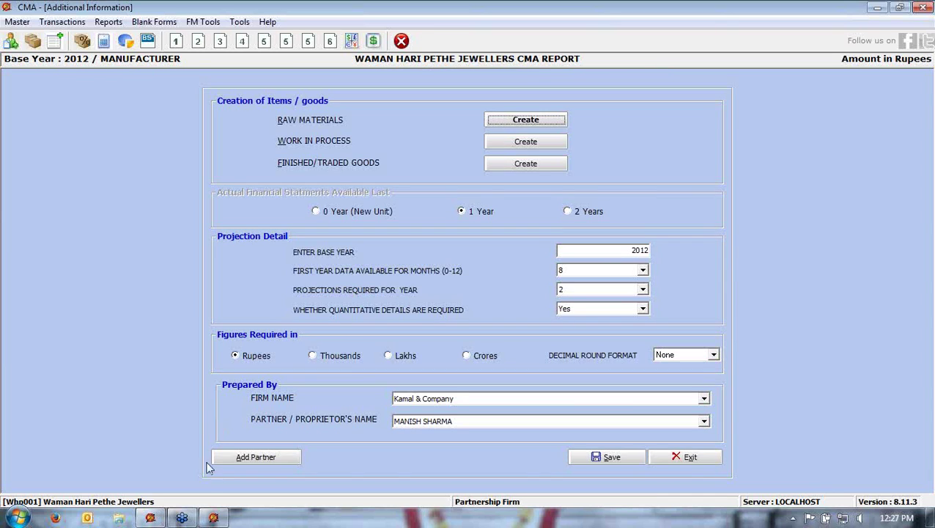
pyautogui.click(234, 459)
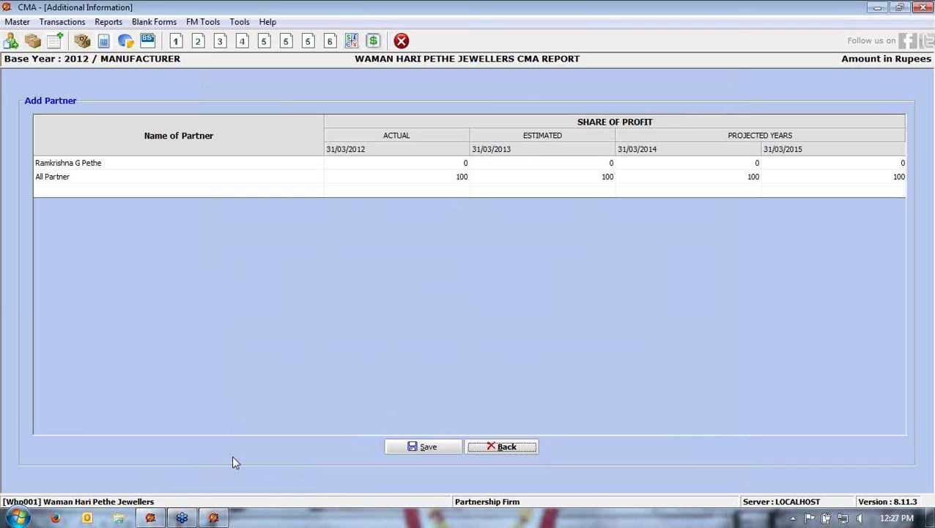
pyautogui.click(247, 167)
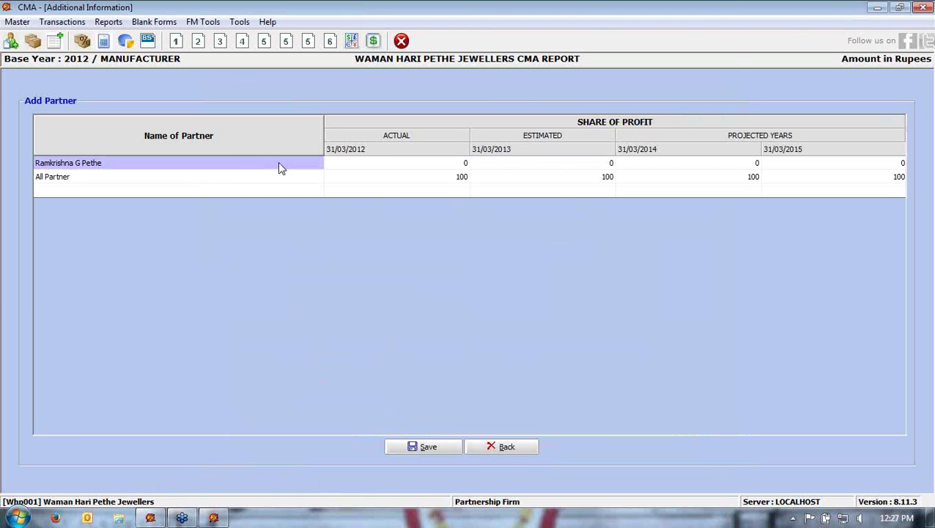
# Set the first partner's share of profit to 50 for the actual, estimated and both projected years.
pyautogui.click(375, 167)
pyautogui.write('50')
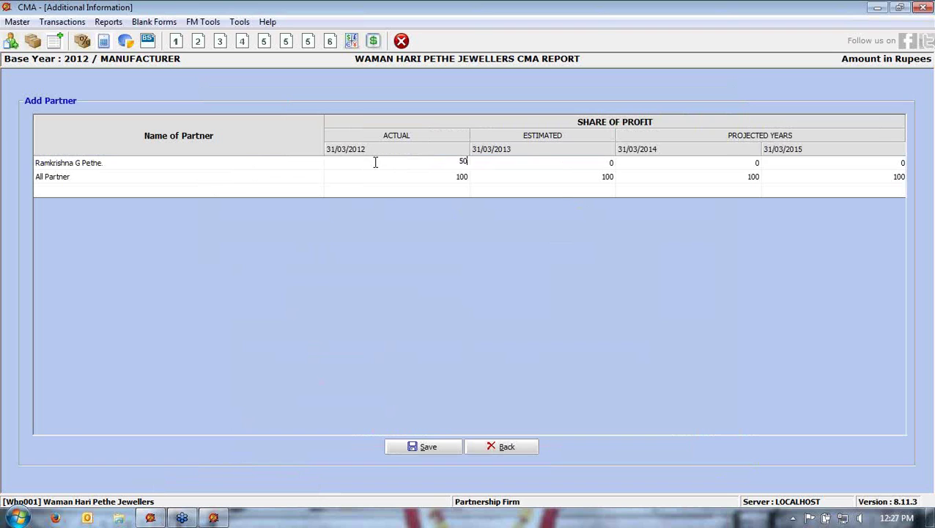
pyautogui.press('Return')
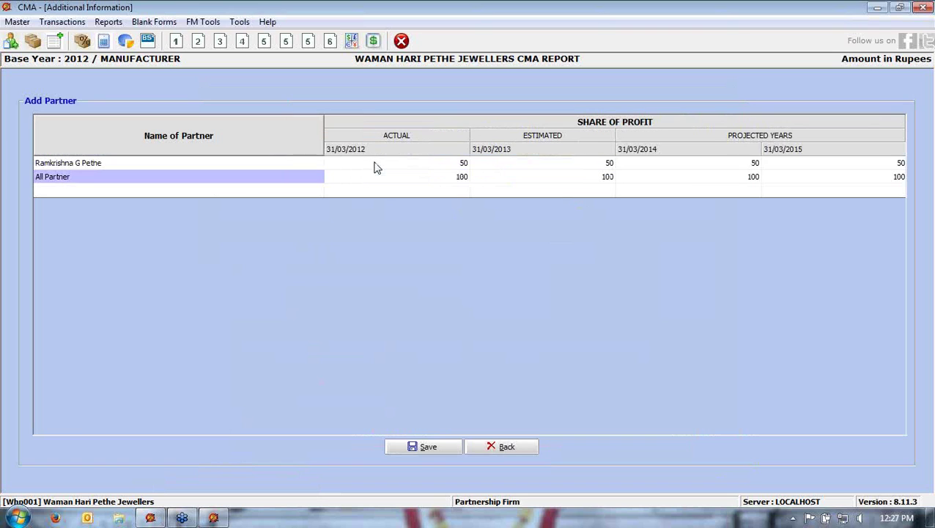
# Replace the All Partner entry with the second partner's name, set that partner's share to 50 for every year, and save the list.
pyautogui.write('Kamal')
pyautogui.press('Return')
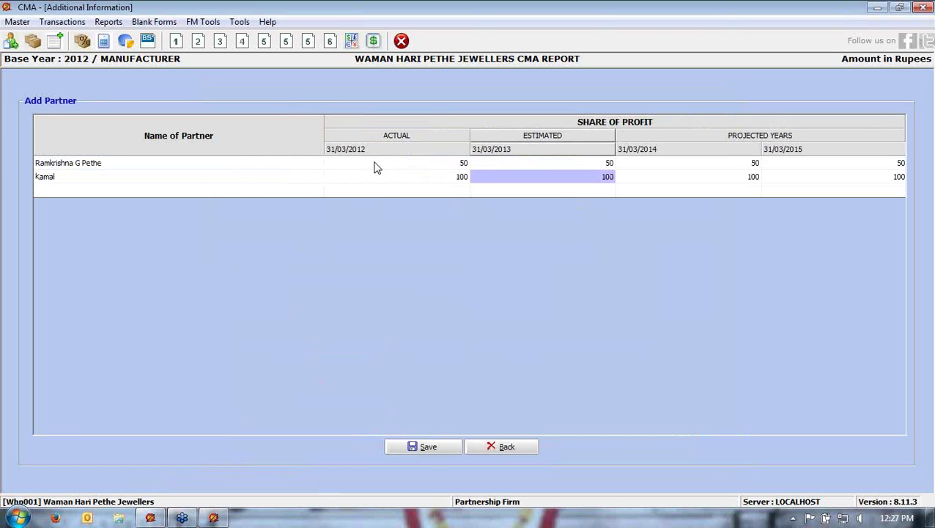
pyautogui.write('50')
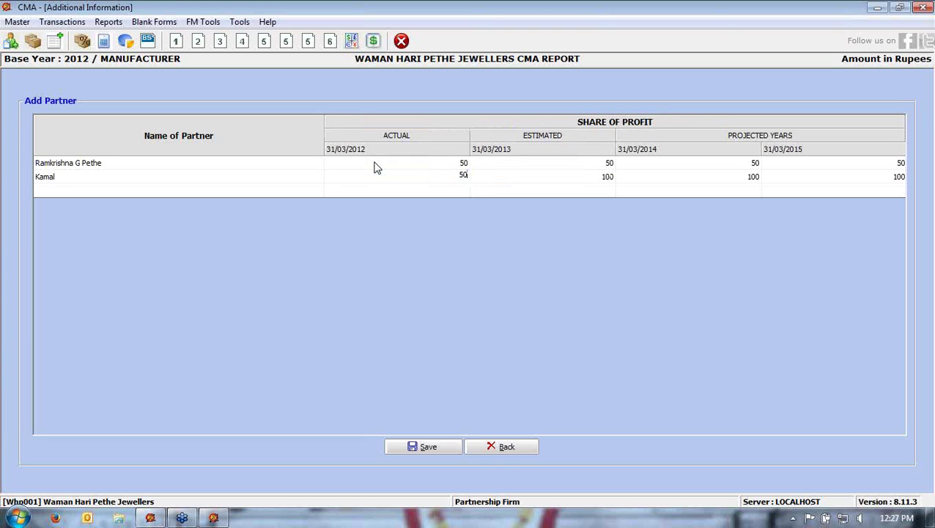
pyautogui.press('Return')
pyautogui.press('Return')
pyautogui.press('Return')
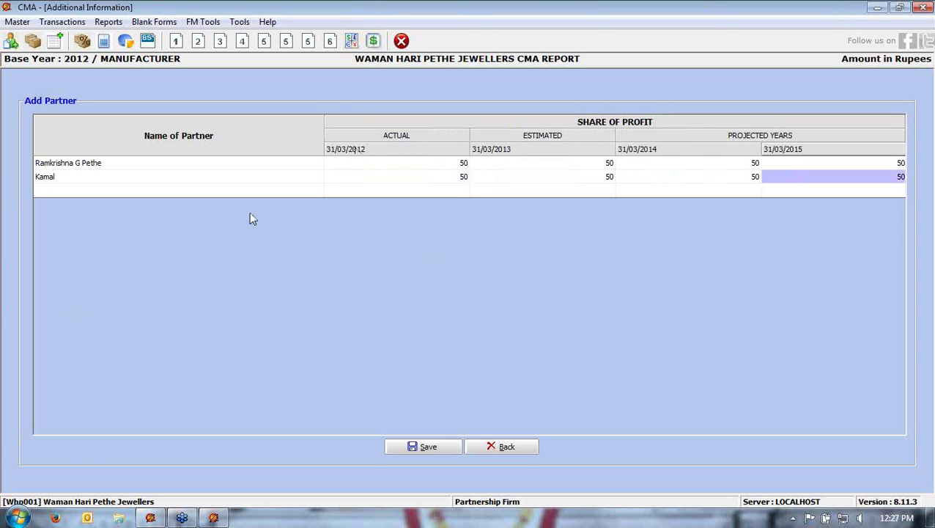
pyautogui.click(436, 447)
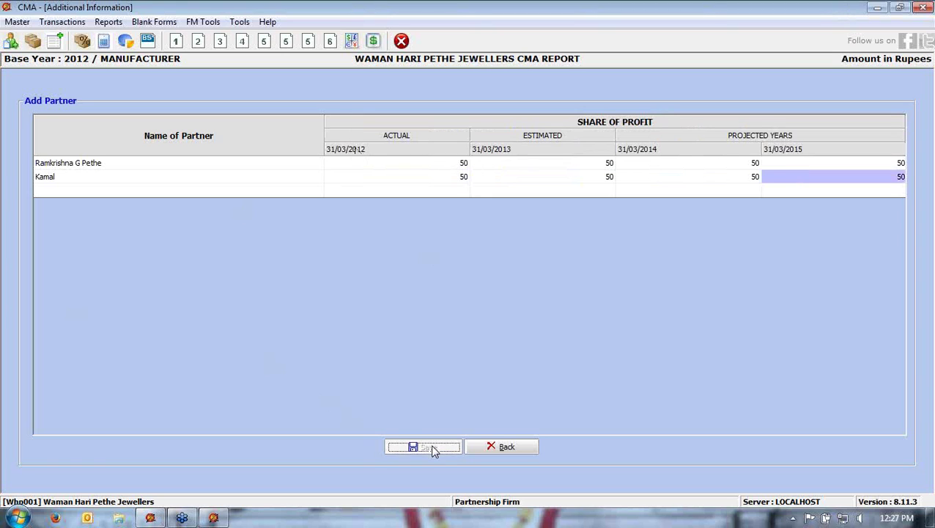
pyautogui.click(495, 312)
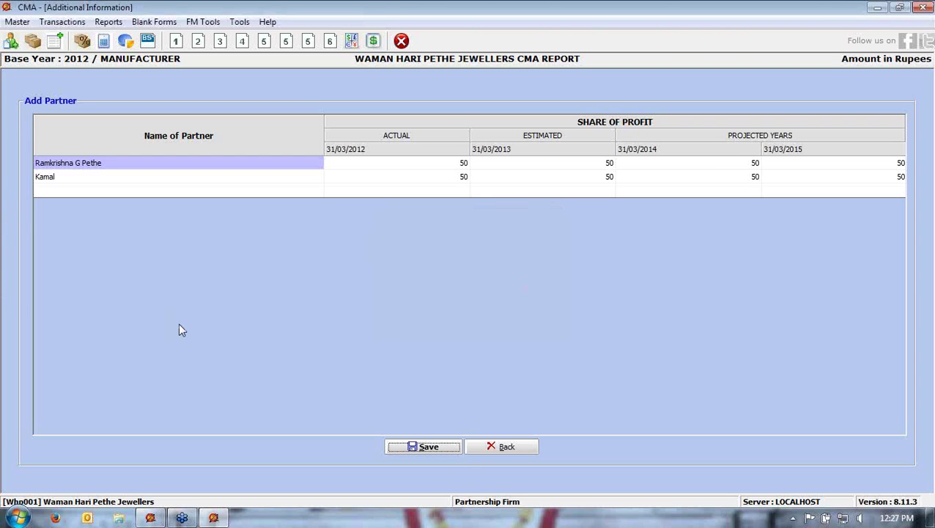
# Review both partners' share capital details in the Balance Sheet and return to its overview.
pyautogui.click(77, 22)
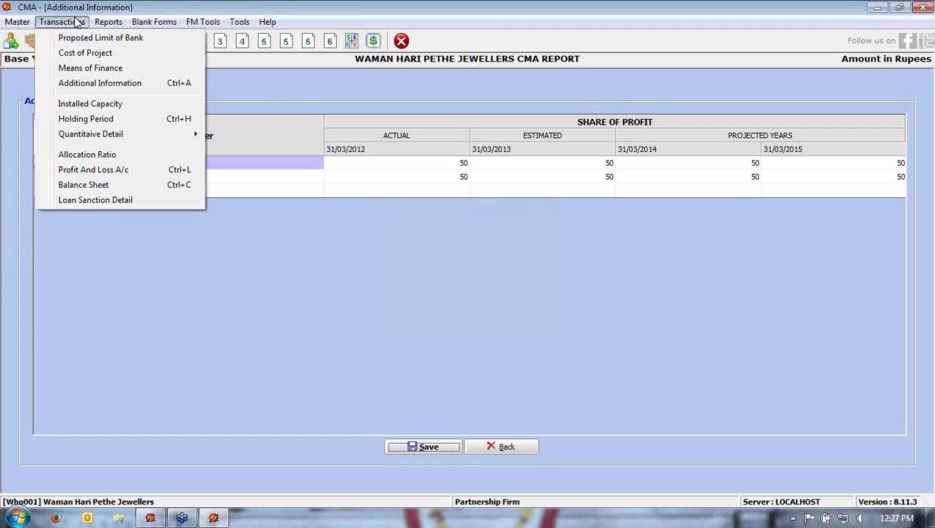
pyautogui.click(96, 184)
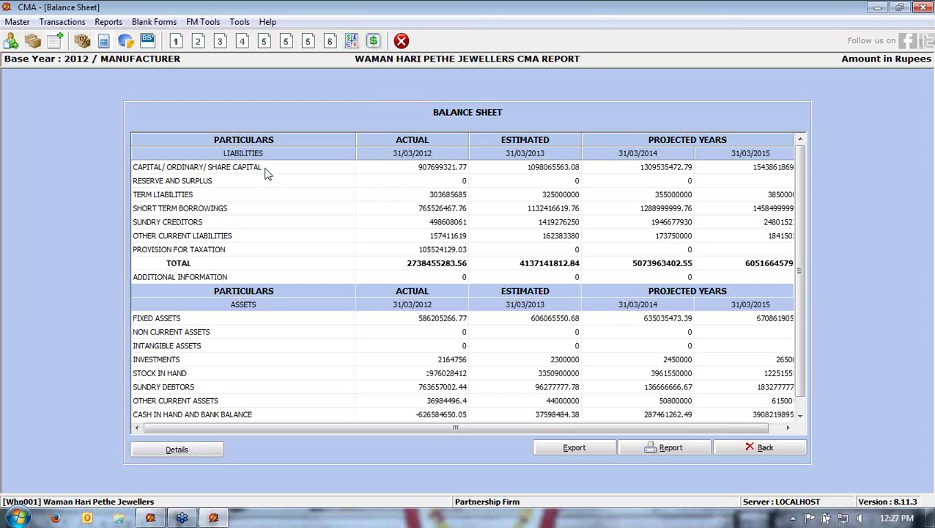
pyautogui.doubleClick(266, 169)
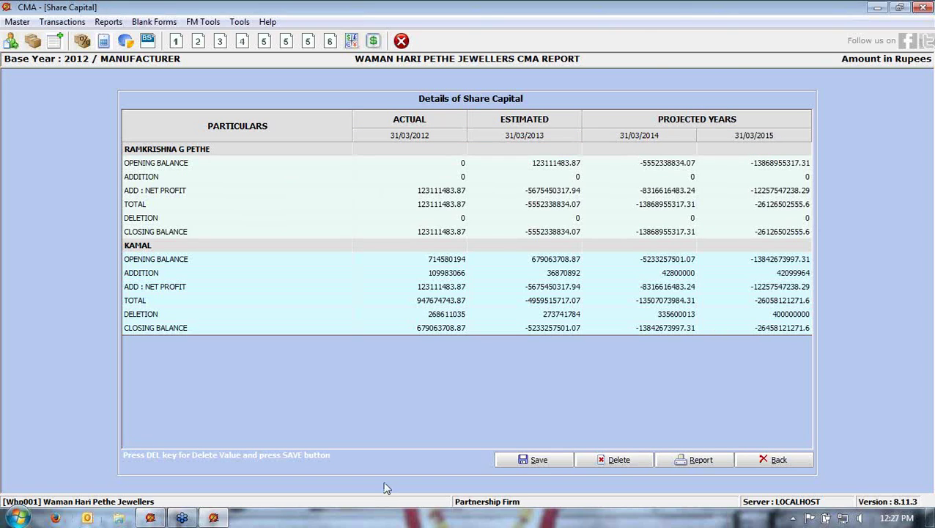
pyautogui.click(739, 49)
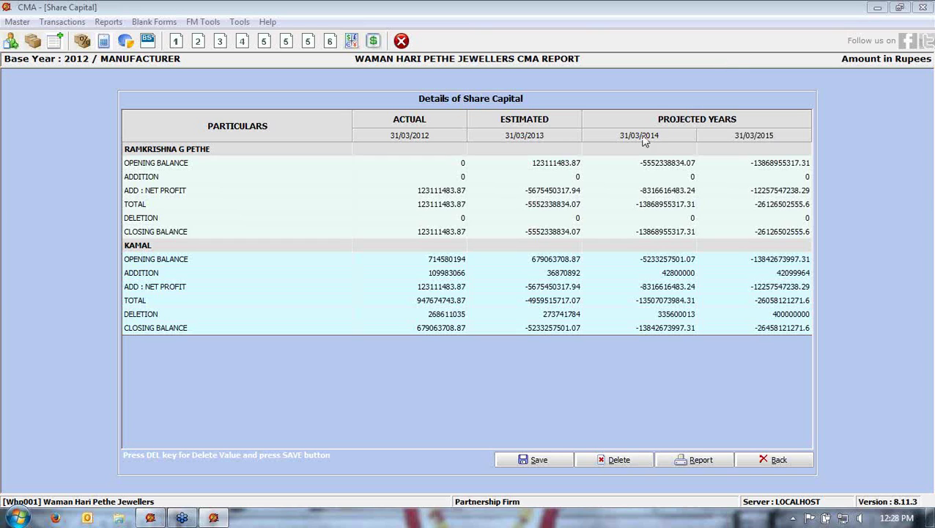
pyautogui.click(763, 460)
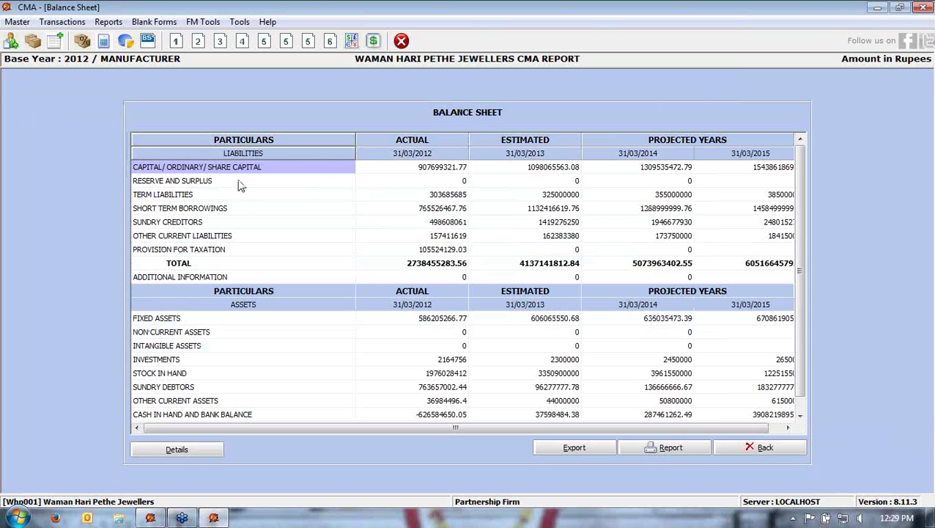
# View the Reserve and Surplus details, including the Profit/Loss reserve, and return to the Balance Sheet.
pyautogui.click(238, 185)
pyautogui.doubleClick(238, 184)
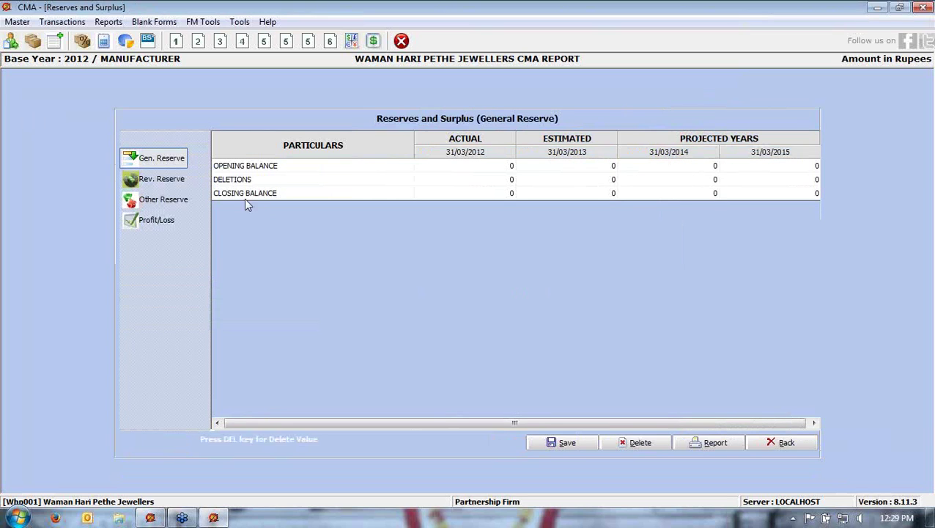
pyautogui.click(154, 184)
pyautogui.click(158, 220)
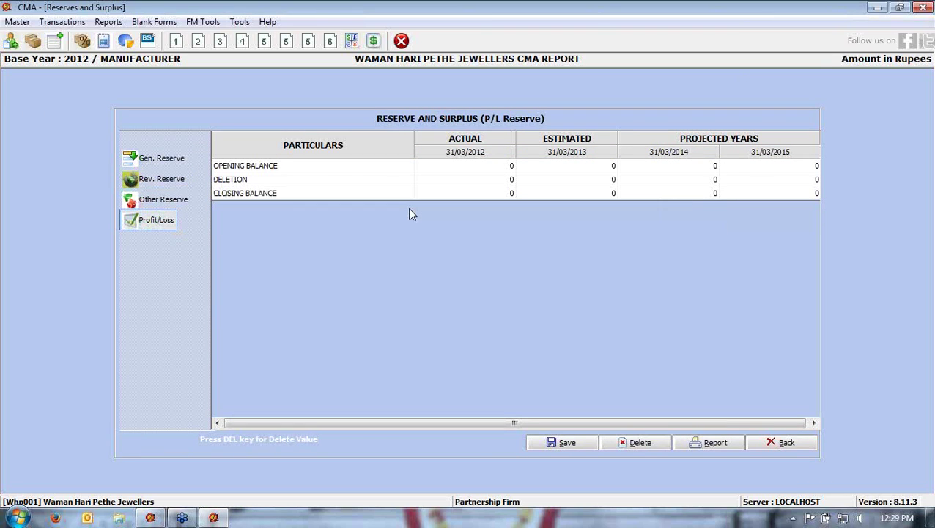
pyautogui.click(764, 443)
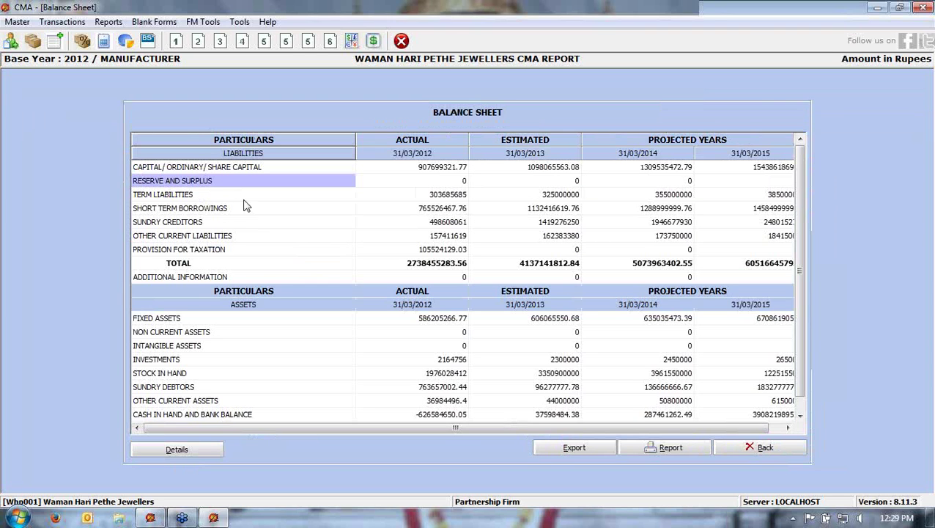
# Check the Other Term Liabilities figures in the Term Liability details and return to the Balance Sheet.
pyautogui.click(177, 196)
pyautogui.doubleClick(177, 196)
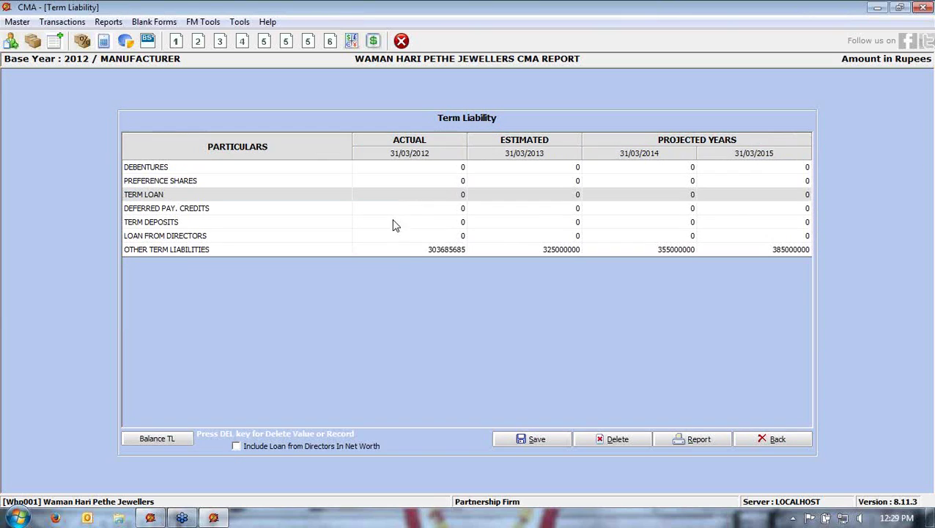
pyautogui.click(402, 250)
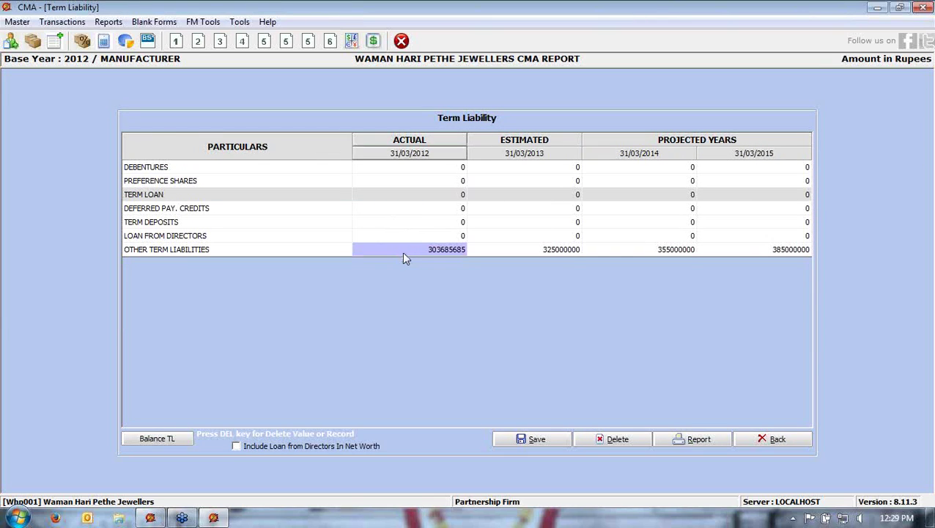
pyautogui.click(403, 251)
pyautogui.moveTo(405, 253); pyautogui.dragTo(489, 257)
pyautogui.click(634, 366)
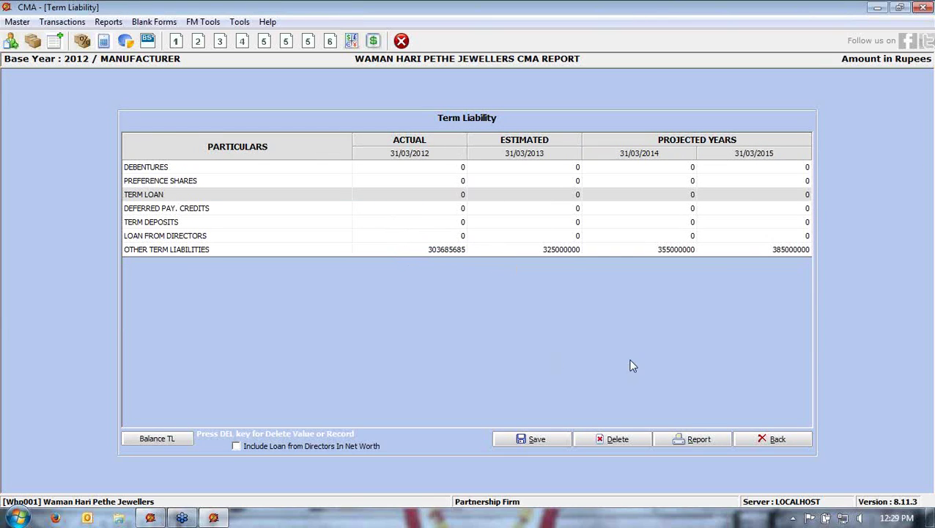
pyautogui.click(775, 439)
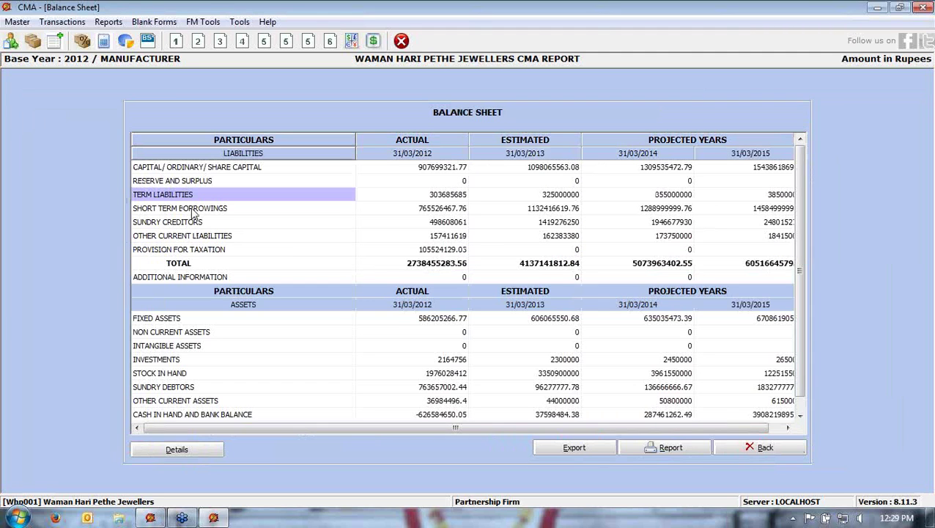
# Review the Short Term Borrowings for Applicant Bank, Other Bank and Others, and return to the Balance Sheet.
pyautogui.click(194, 212)
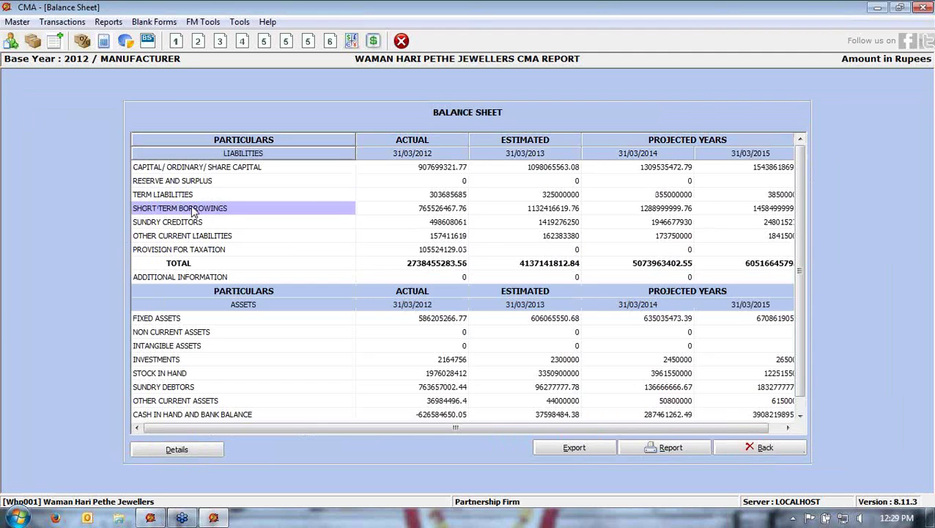
pyautogui.doubleClick(195, 212)
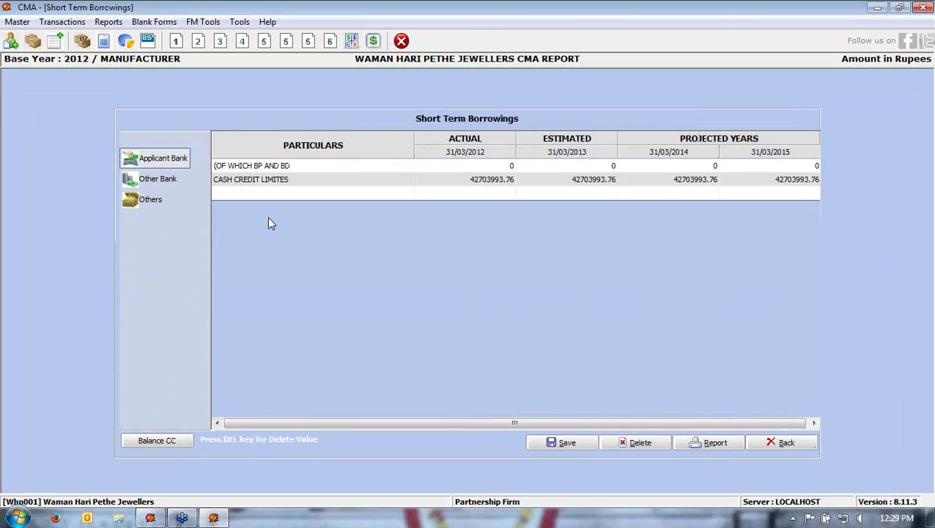
pyautogui.click(276, 181)
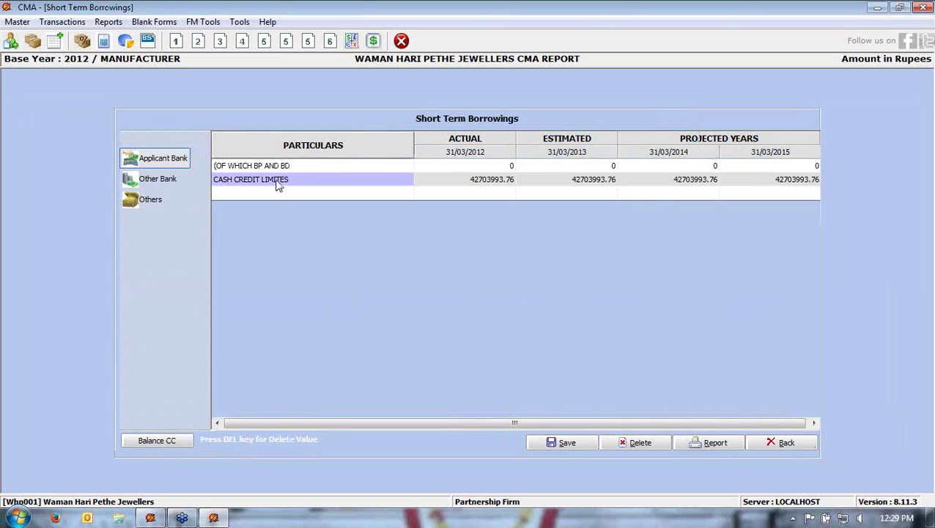
pyautogui.click(442, 181)
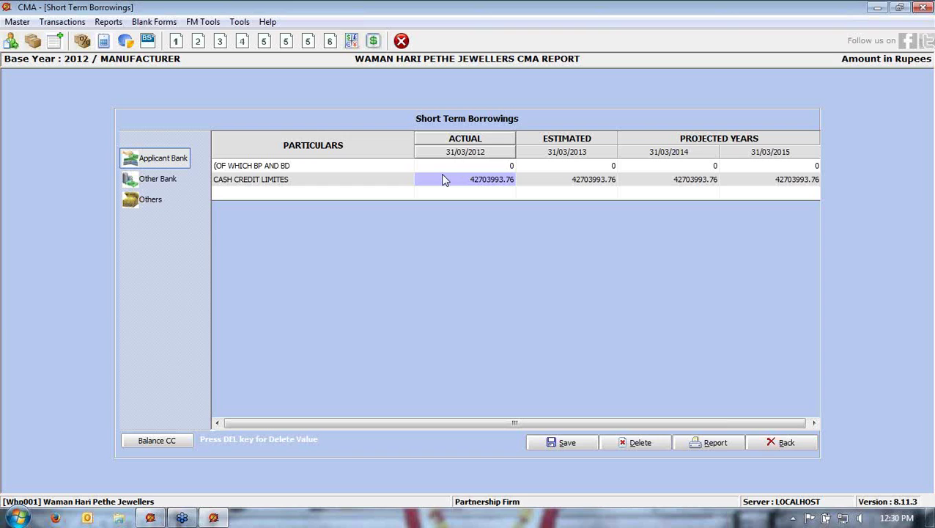
pyautogui.click(157, 182)
pyautogui.click(149, 199)
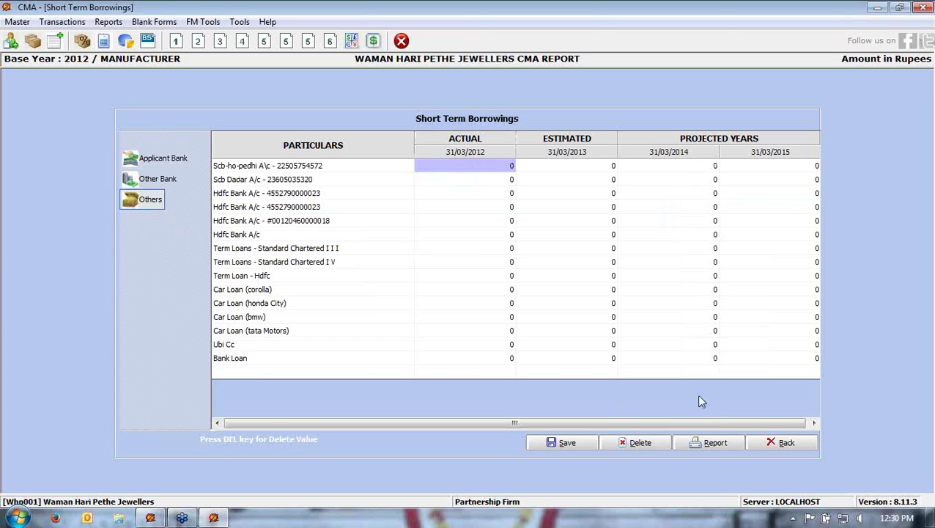
pyautogui.click(777, 443)
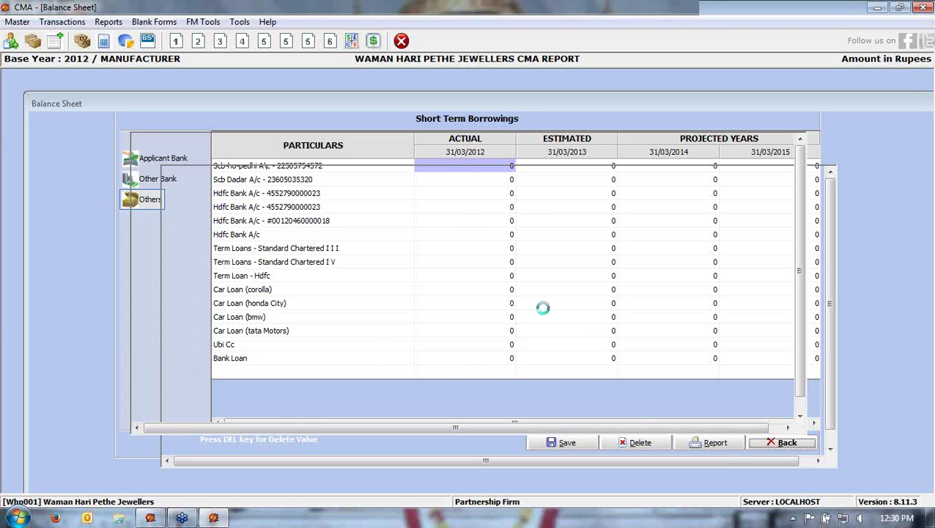
# Toggle Auto Calculate off and back on in the Sundry Creditors details, save them, and return to the Balance Sheet.
pyautogui.click(151, 223)
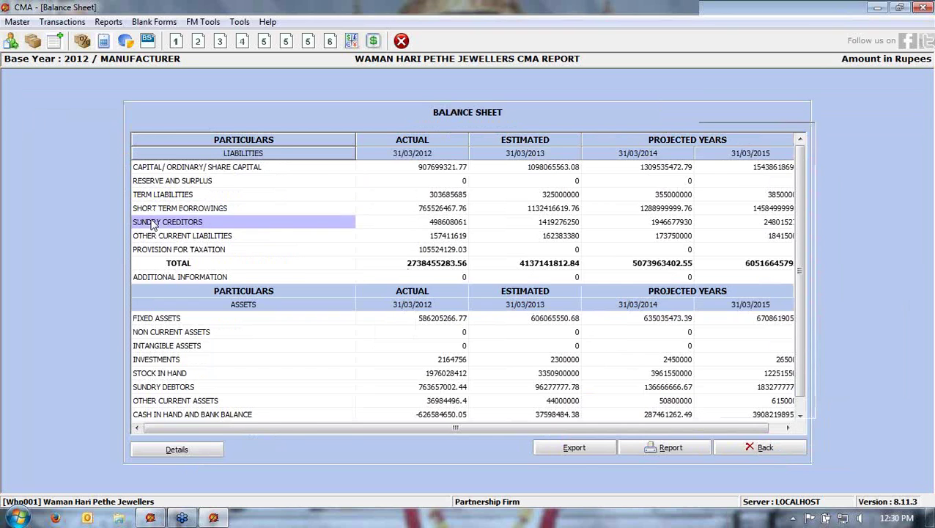
pyautogui.doubleClick(152, 224)
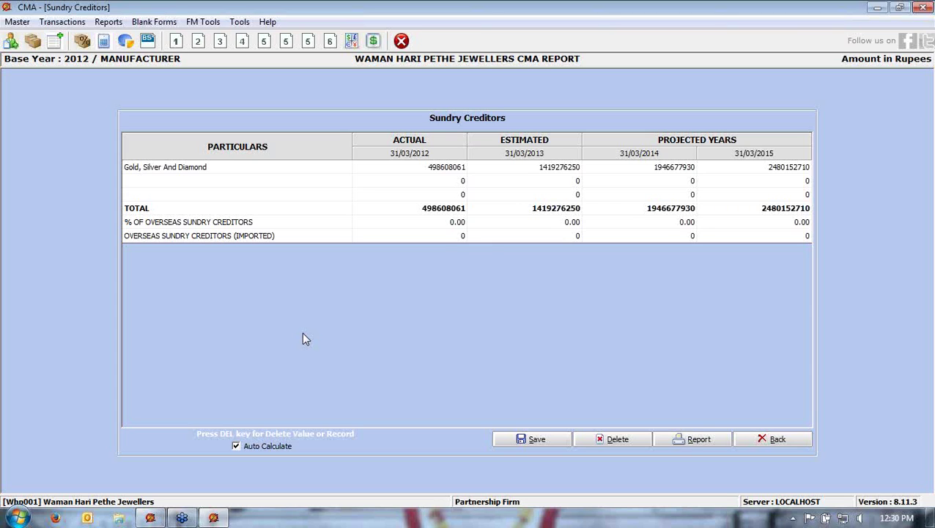
pyautogui.click(238, 447)
pyautogui.click(236, 446)
pyautogui.click(524, 440)
pyautogui.click(517, 308)
pyautogui.click(777, 439)
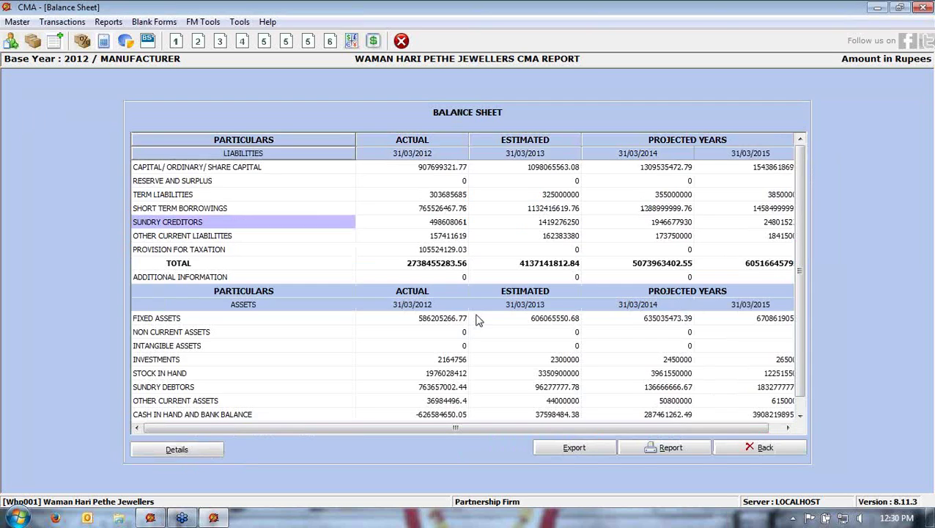
# View the Other Current Liability details, and check the Actual year's profit before tax, tax percentage and provision in the Provision for Taxation details.
pyautogui.doubleClick(194, 236)
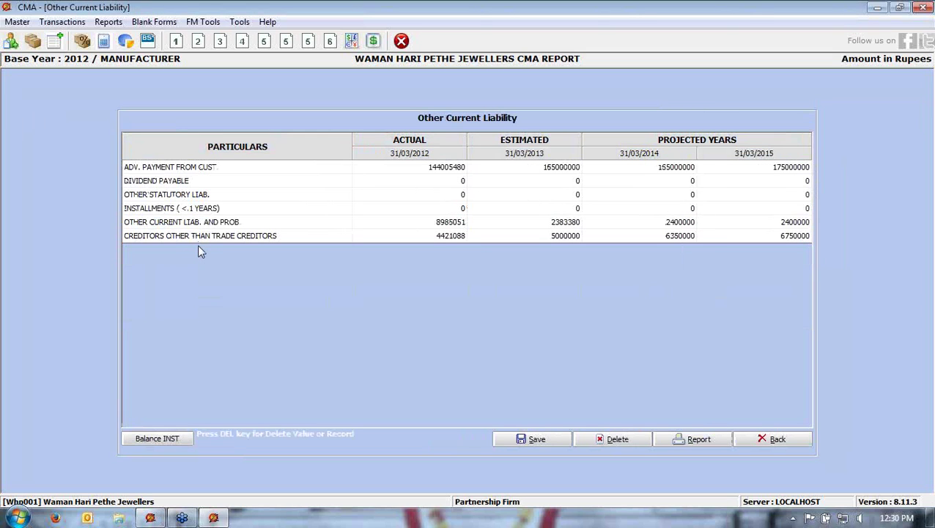
pyautogui.click(766, 438)
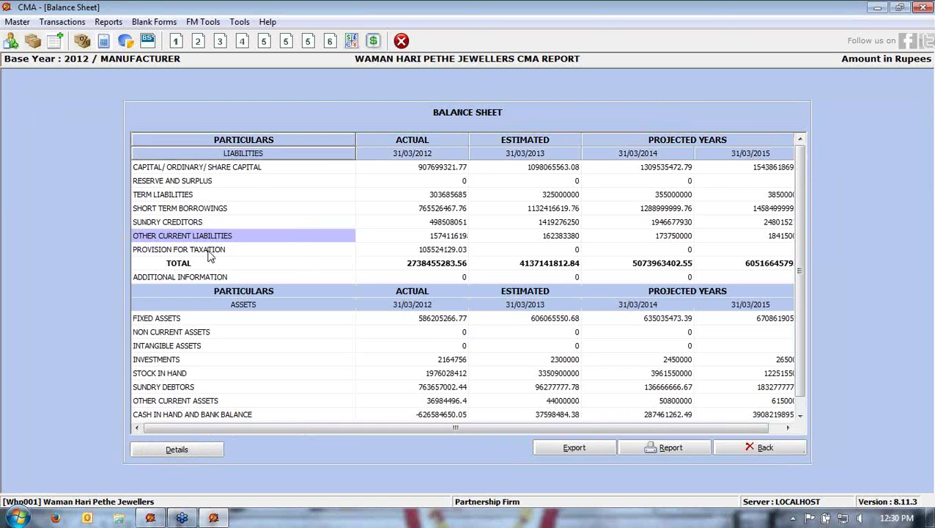
pyautogui.click(209, 253)
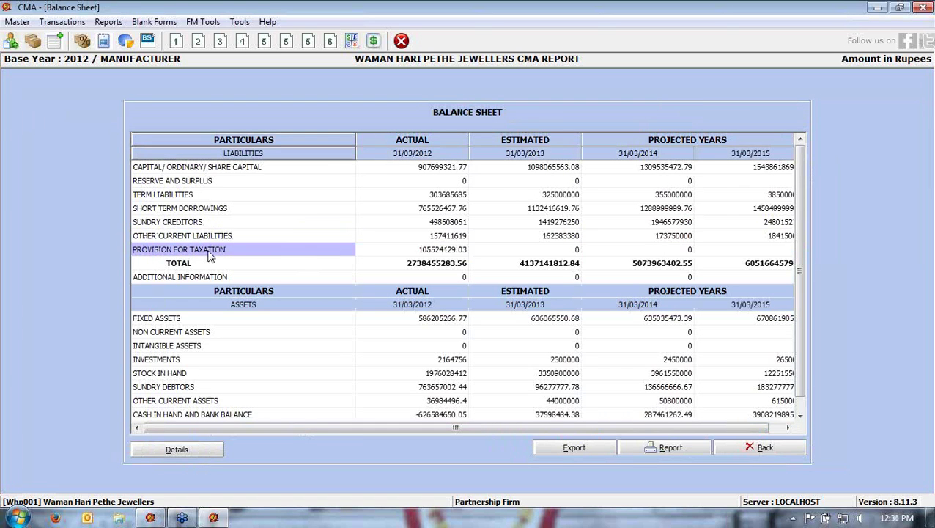
pyautogui.doubleClick(209, 253)
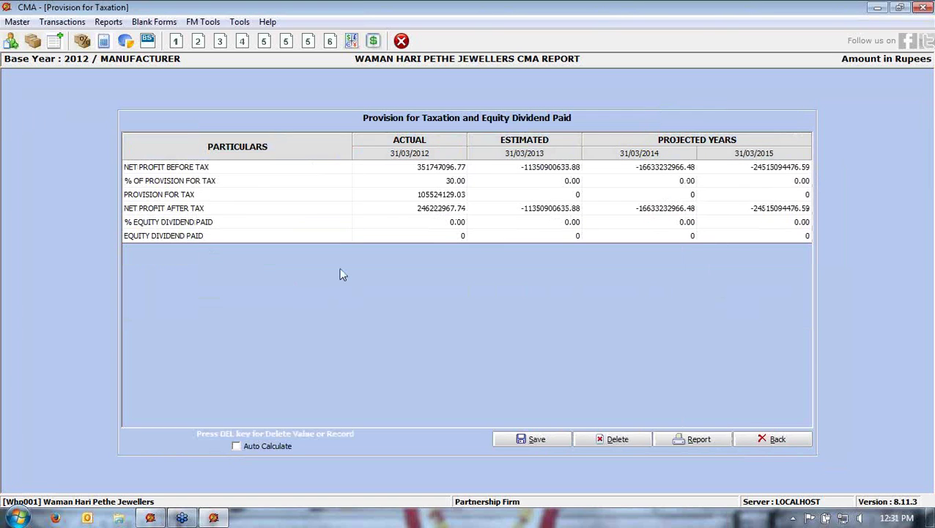
pyautogui.click(413, 168)
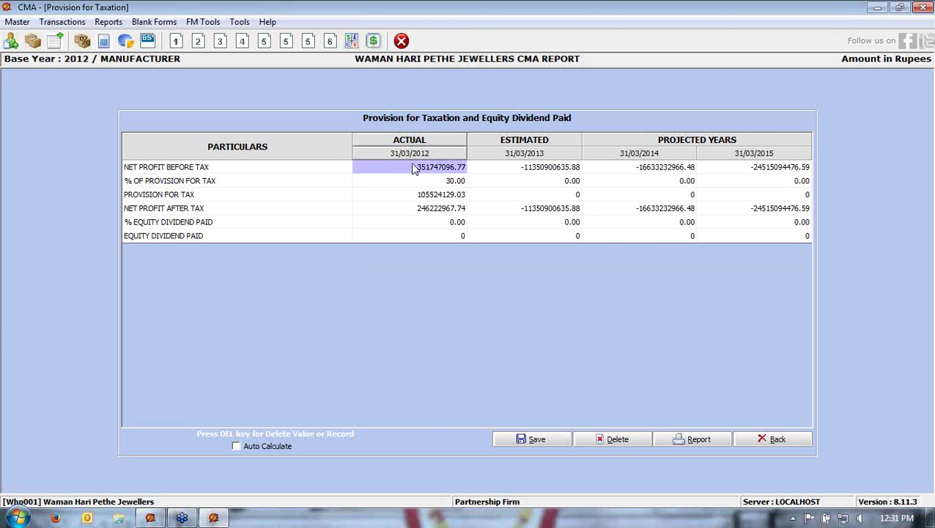
pyautogui.click(402, 187)
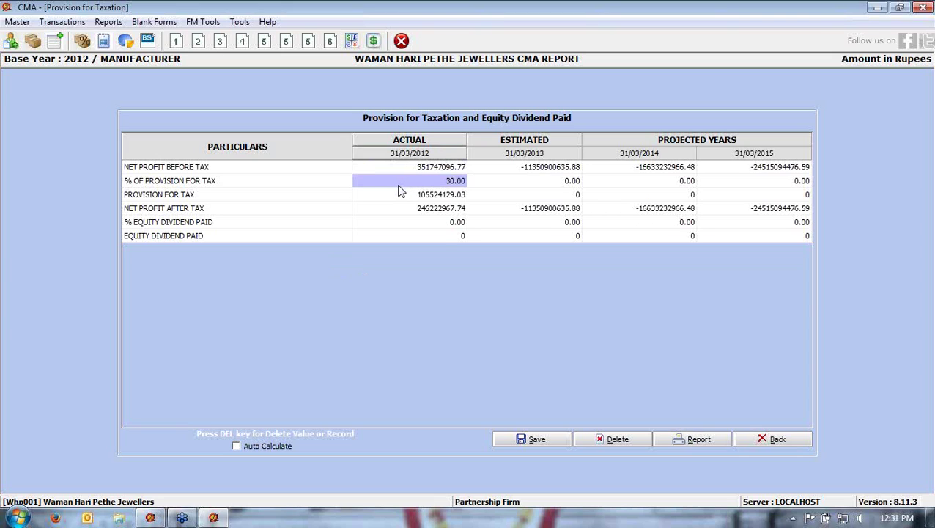
pyautogui.click(400, 196)
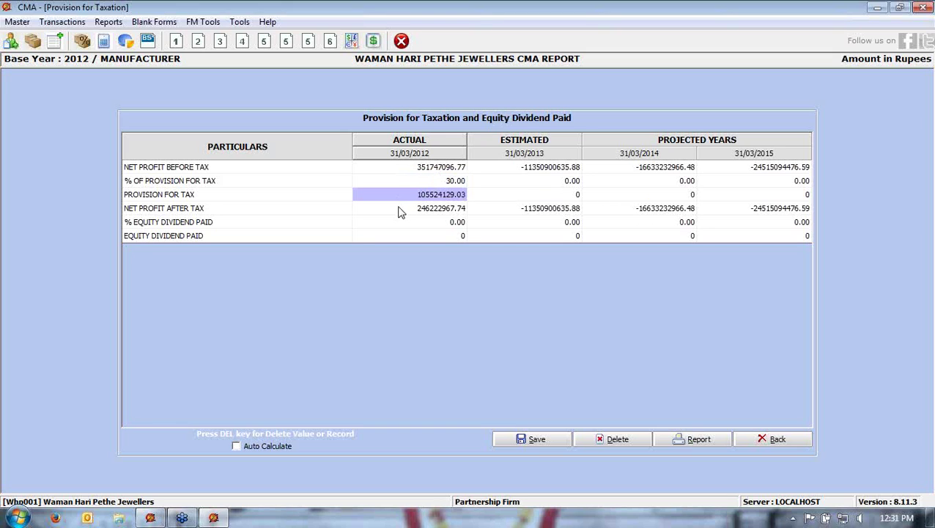
# Check the Actual year's net profit after tax and equity dividend percentage in the Provision for Taxation details, and return to the Balance Sheet.
pyautogui.click(400, 211)
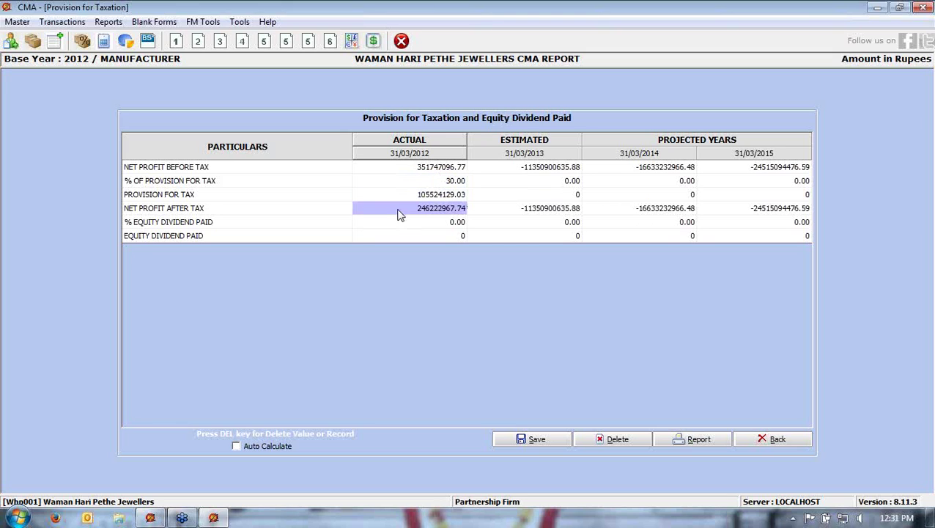
pyautogui.click(401, 225)
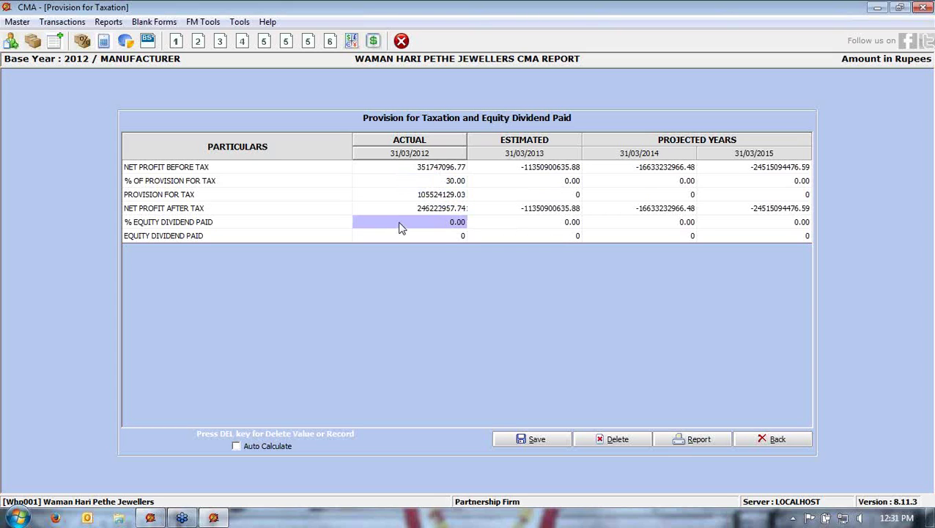
pyautogui.click(763, 439)
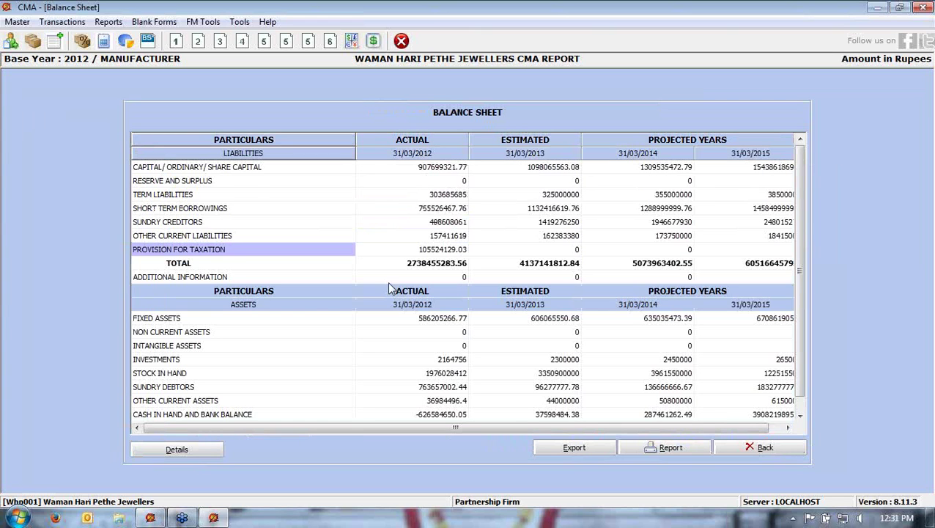
# Go through the Balance Sheet asset heads one by one, from Fixed Assets to Other Current Assets.
pyautogui.click(192, 318)
pyautogui.scroll(-1, 361, 332)
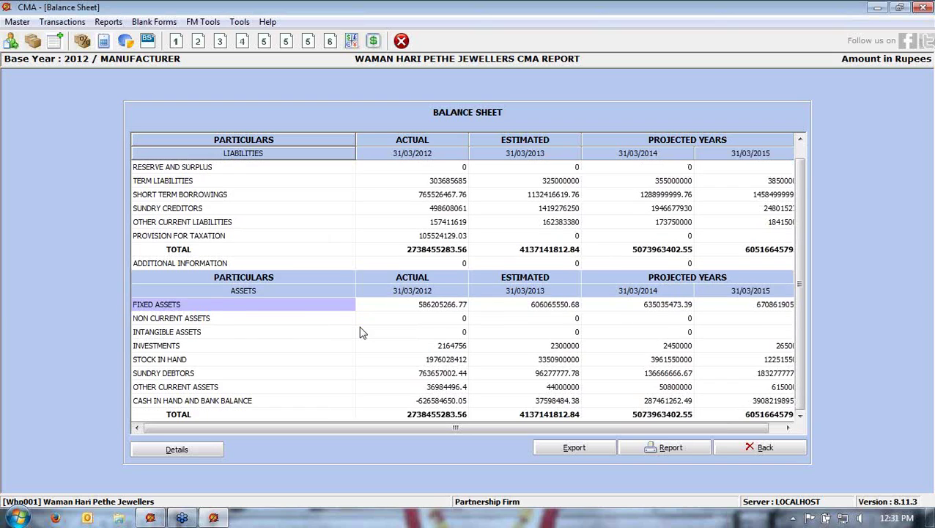
pyautogui.click(217, 324)
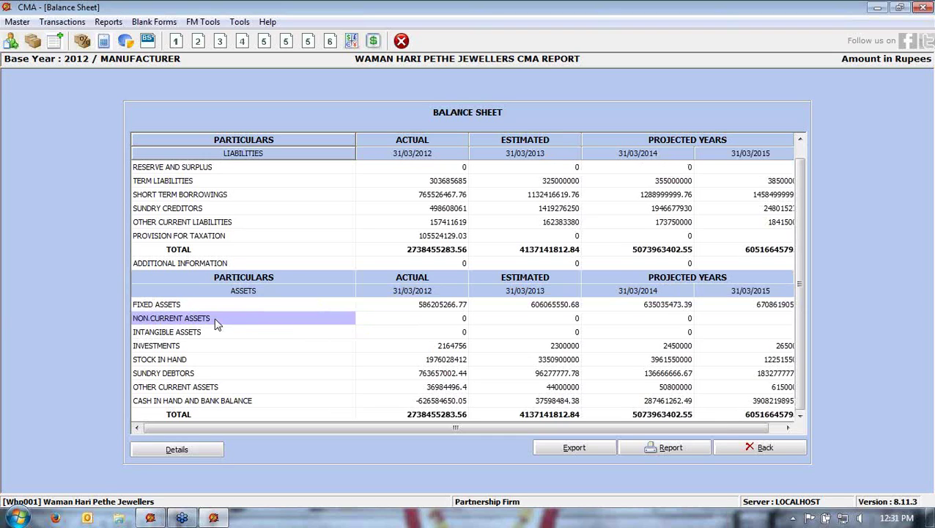
pyautogui.click(210, 334)
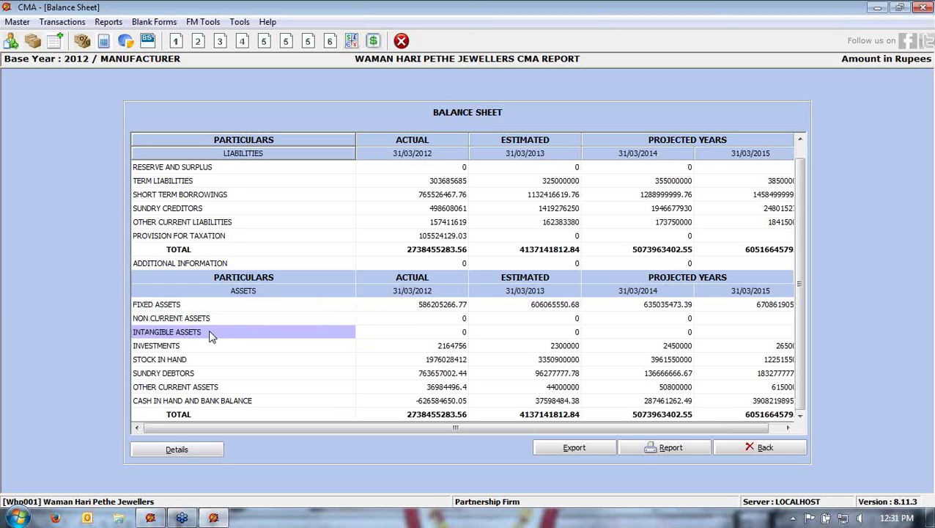
pyautogui.click(210, 347)
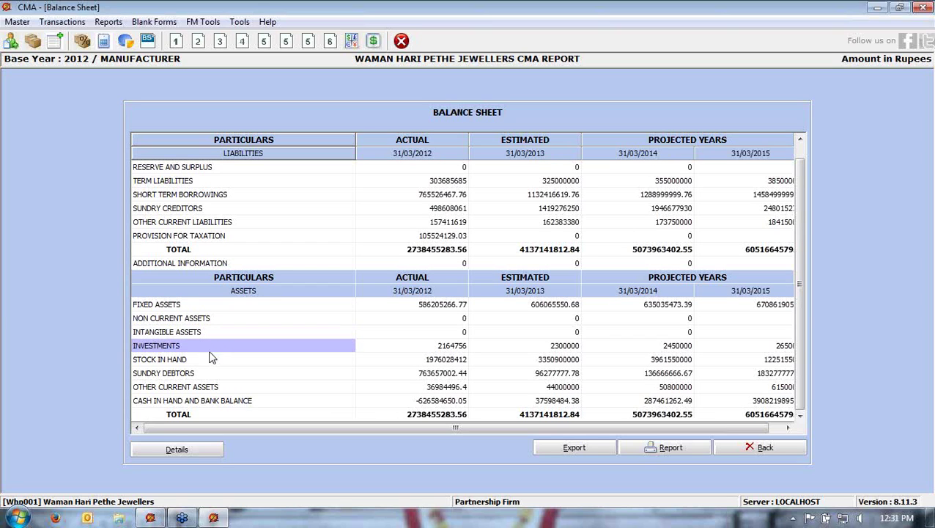
pyautogui.click(210, 361)
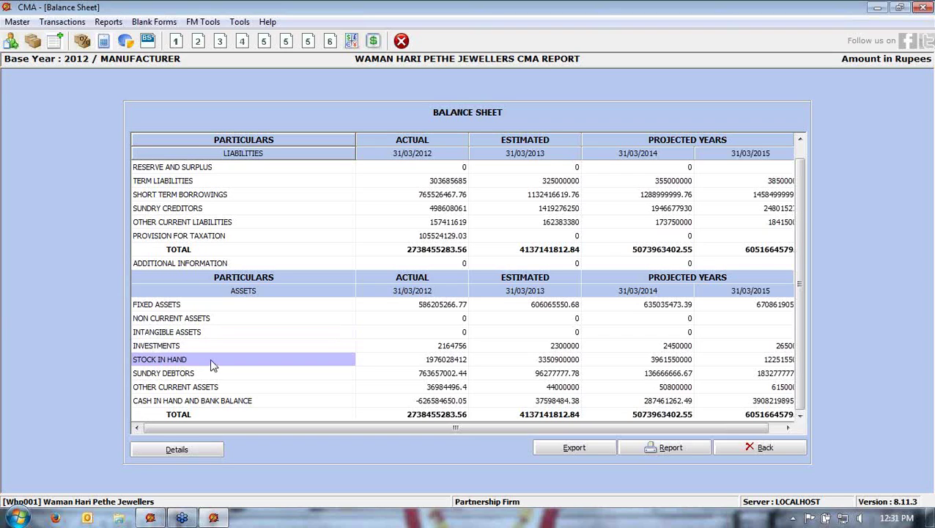
pyautogui.click(214, 375)
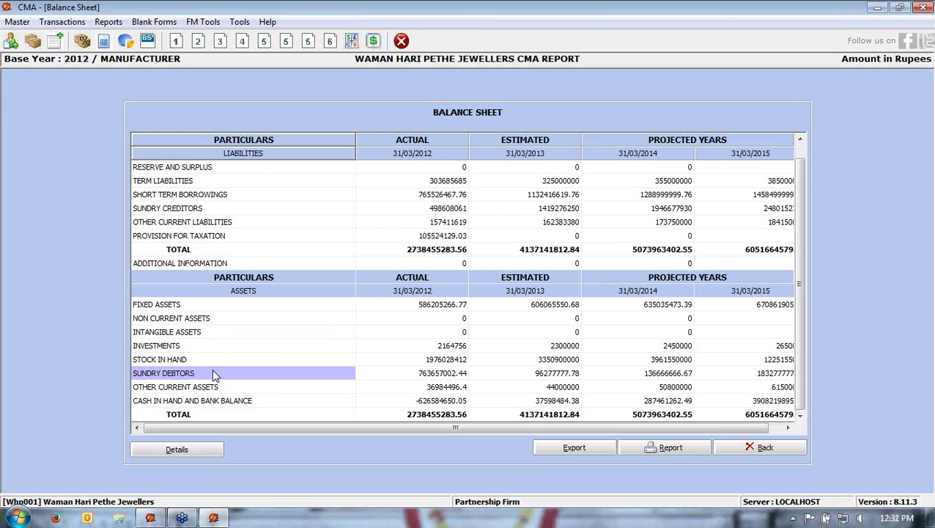
pyautogui.click(218, 389)
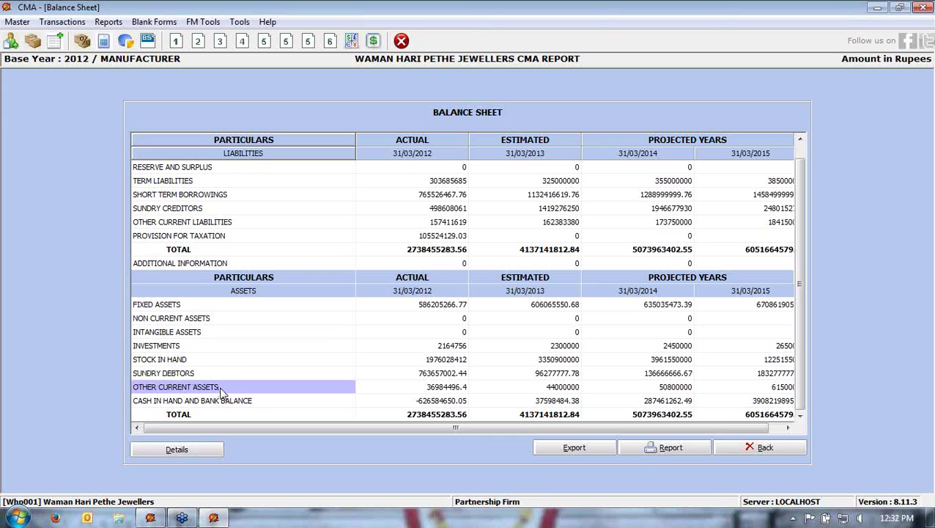
# View the Cash in Hand and Bank Balance details and return to the Balance Sheet.
pyautogui.click(254, 404)
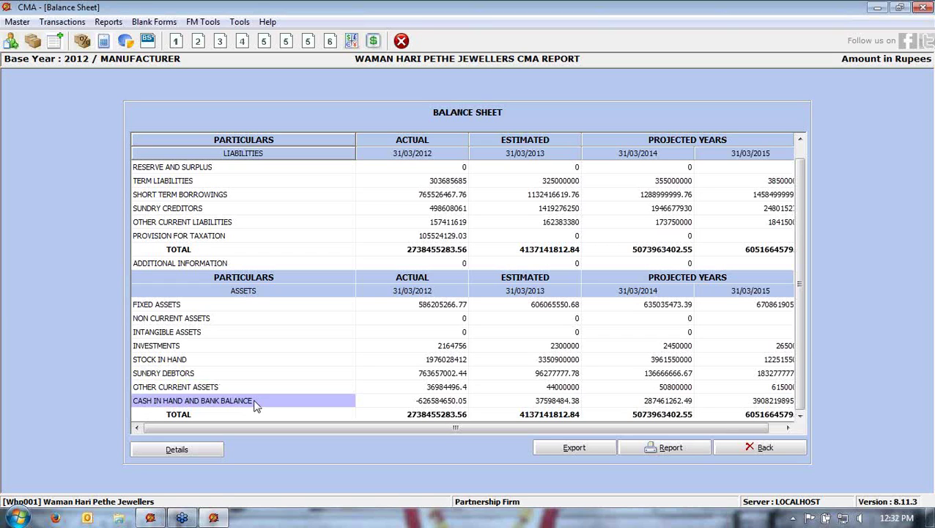
pyautogui.doubleClick(254, 405)
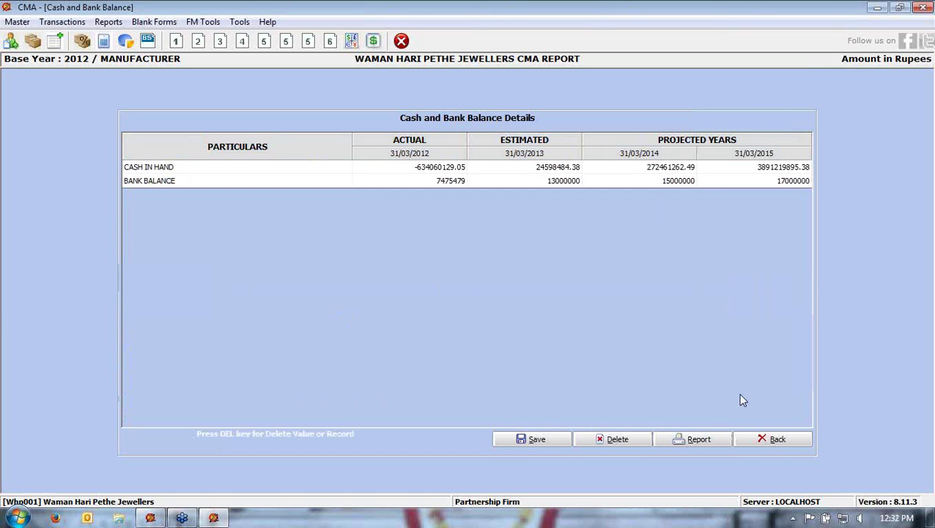
pyautogui.click(756, 439)
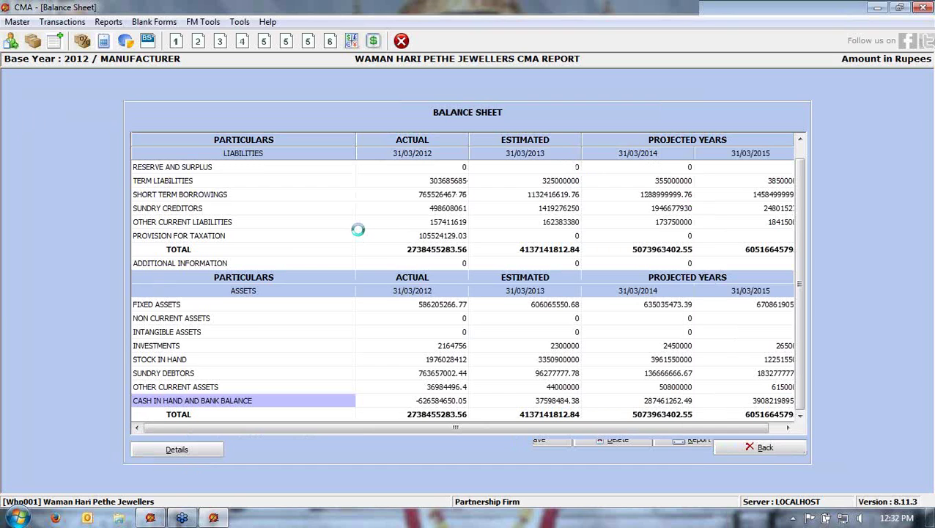
# View the Form3 Balance Sheet Analysis, and check the Actual year's Assessed Bank Finance in the Form5 Method I report.
pyautogui.click(107, 21)
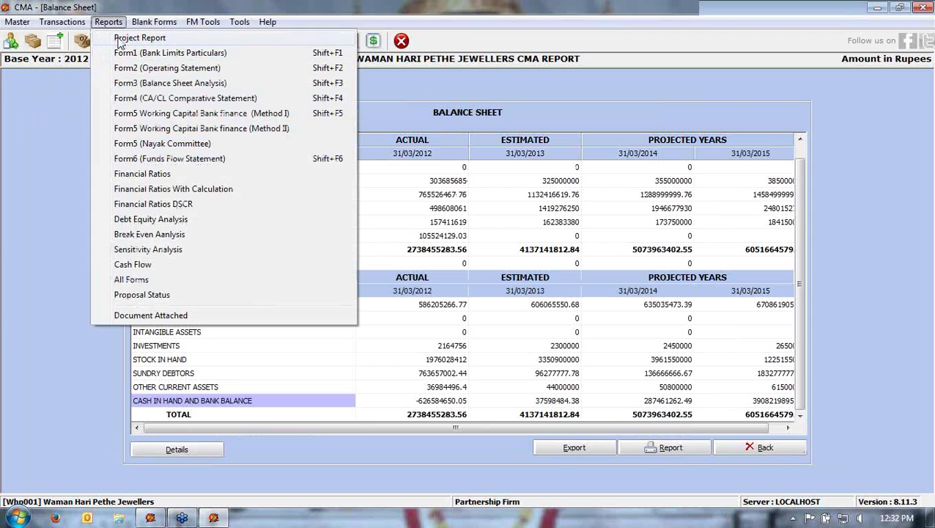
pyautogui.click(122, 83)
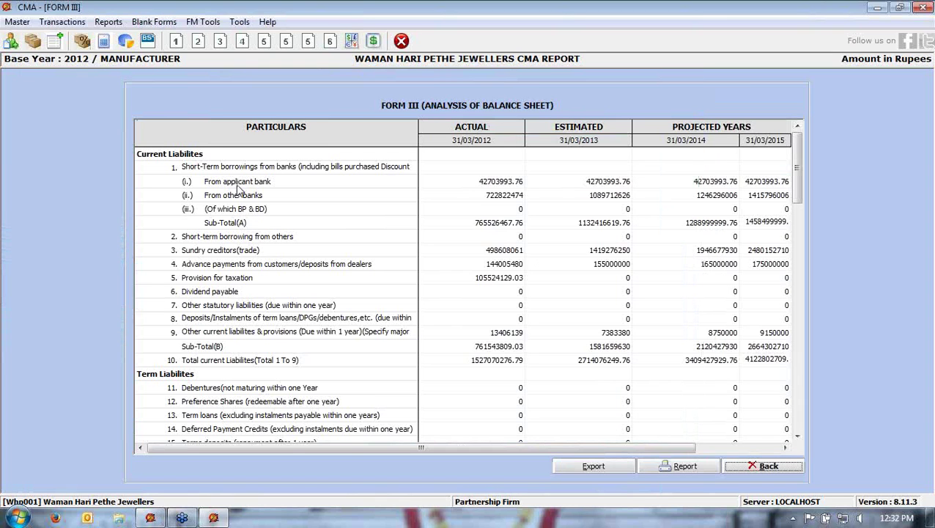
pyautogui.click(108, 22)
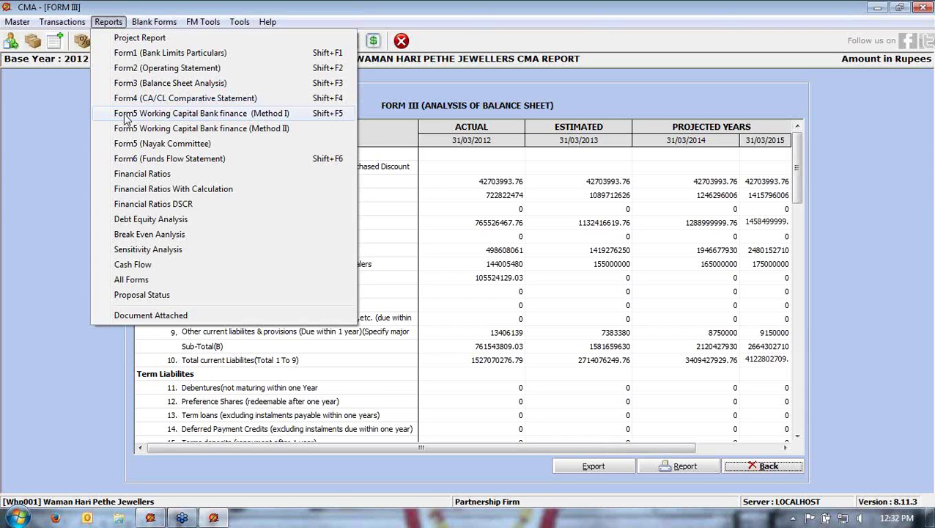
pyautogui.click(127, 116)
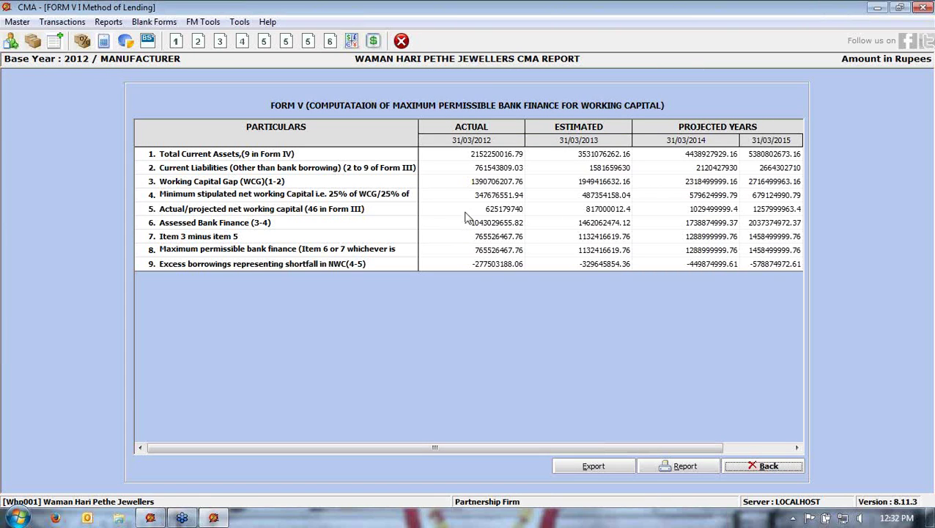
pyautogui.click(464, 212)
pyautogui.click(443, 227)
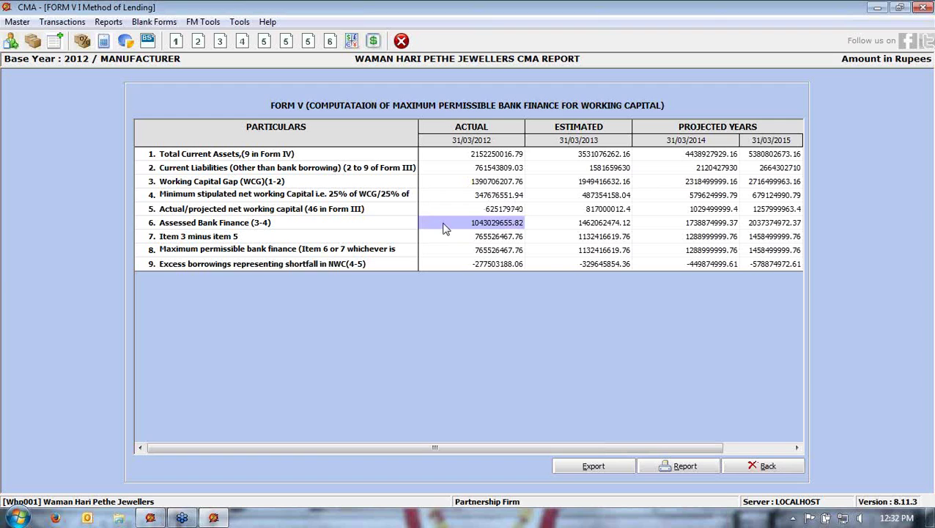
# View the Form5 Nayak Committee report, and look through all ratio groups in Financial Ratios With Calculation.
pyautogui.click(110, 23)
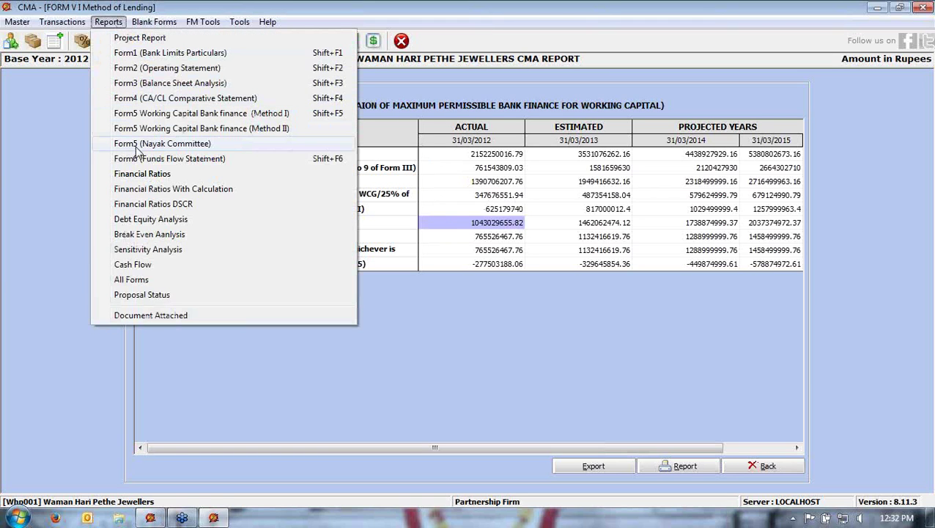
pyautogui.click(136, 146)
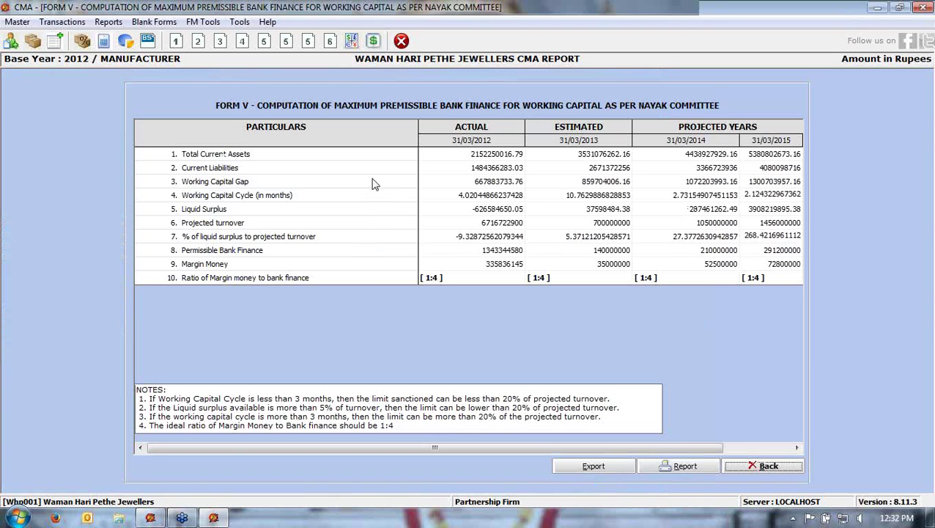
pyautogui.click(106, 22)
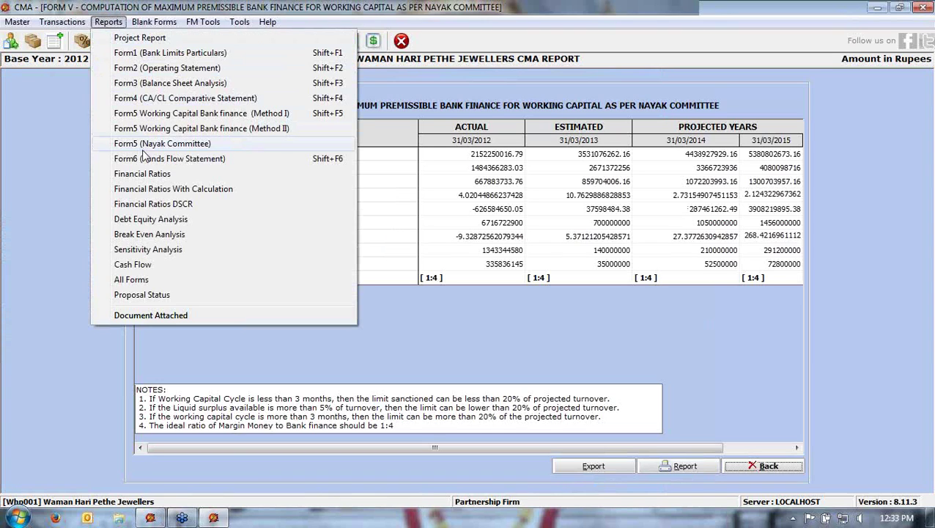
pyautogui.click(154, 190)
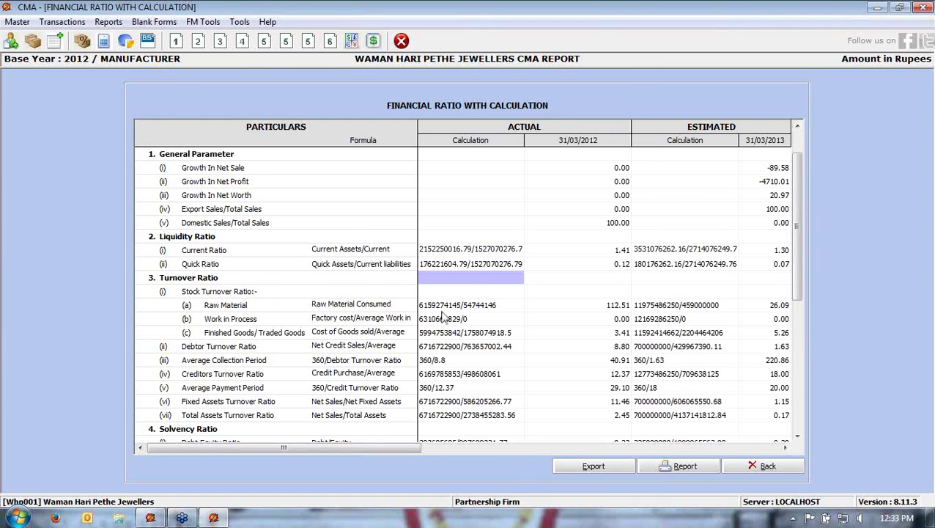
pyautogui.scroll(-4, 442, 311)
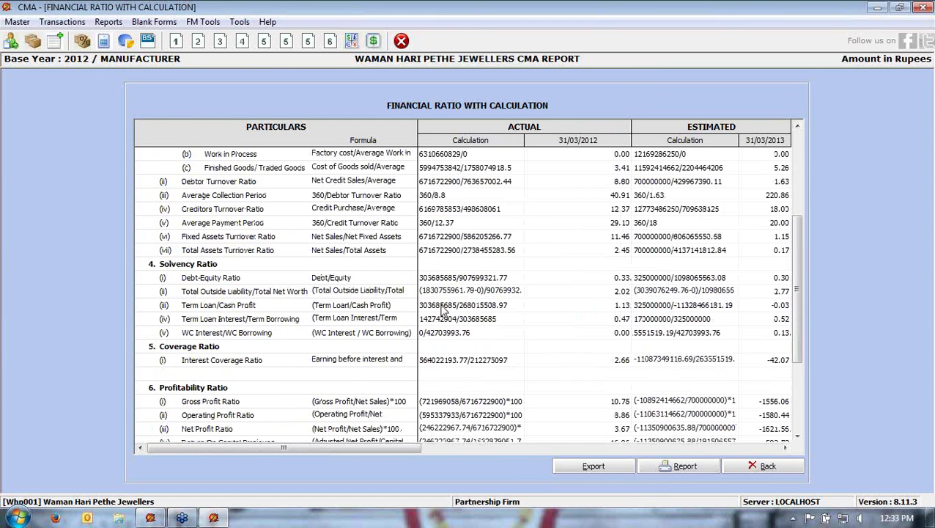
pyautogui.scroll(-3, 443, 311)
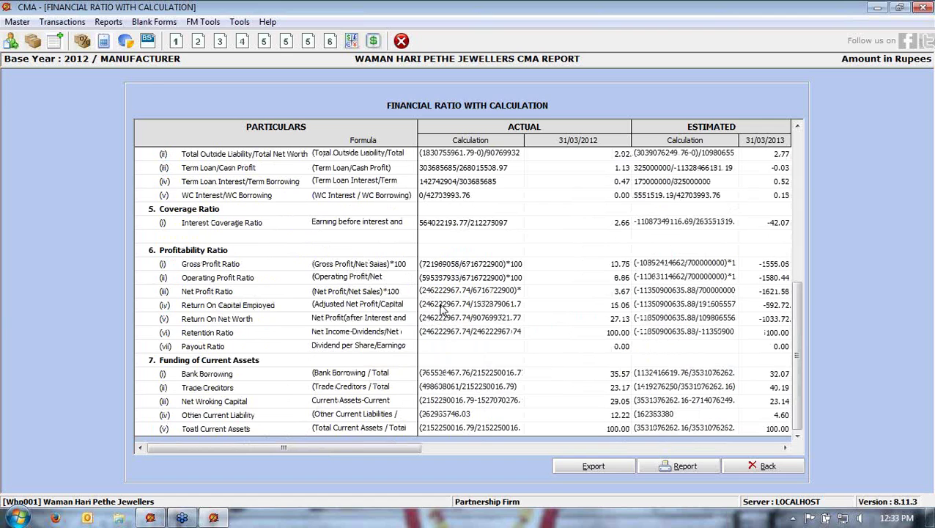
pyautogui.scroll(5, 434, 306)
pyautogui.scroll(3, 434, 306)
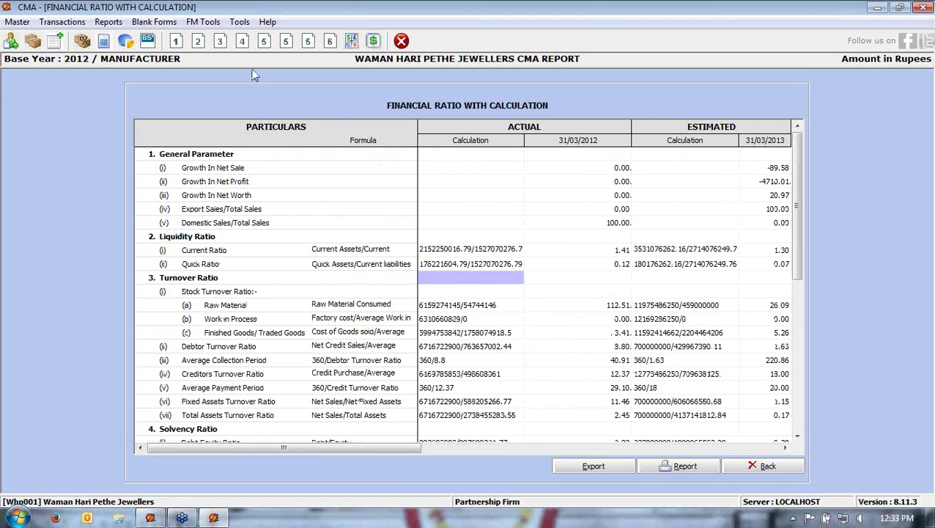
# View the Break Even Analysis report and look through the Sensitivity Analysis figures.
pyautogui.click(108, 21)
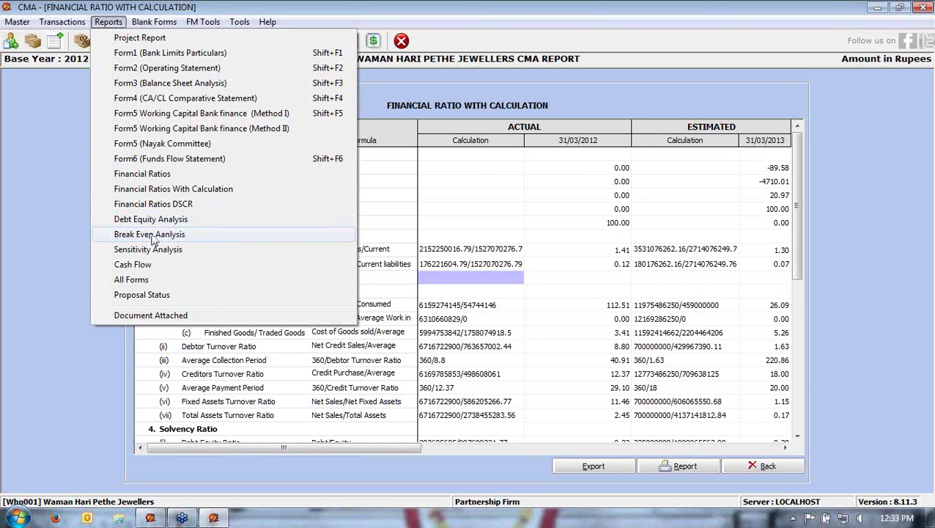
pyautogui.click(153, 236)
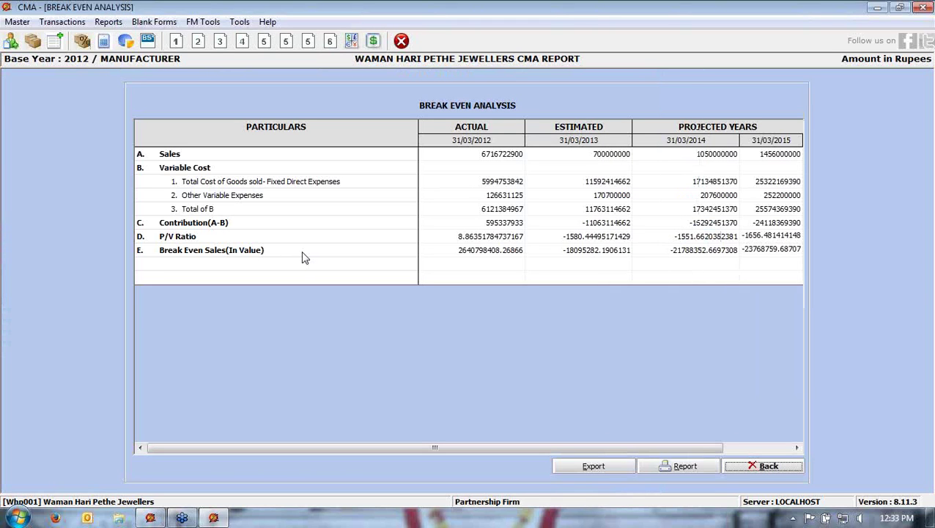
pyautogui.click(108, 22)
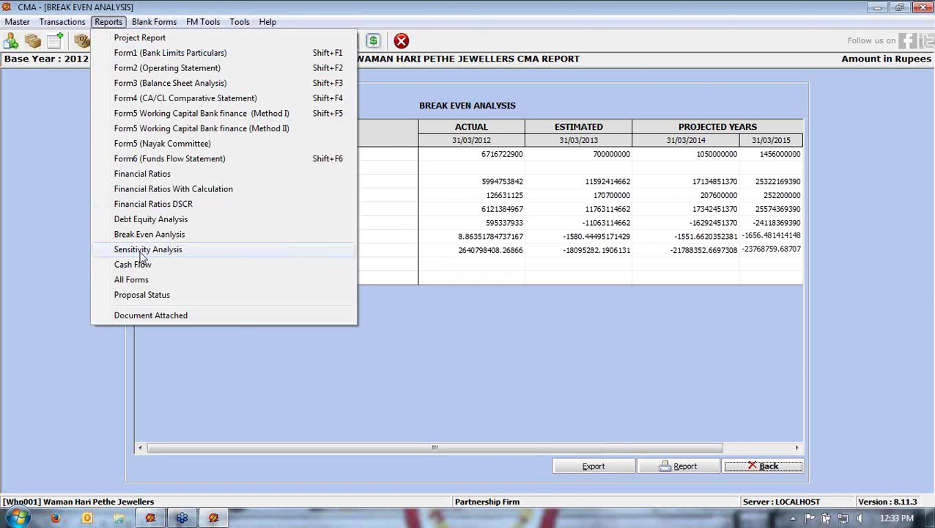
pyautogui.click(142, 254)
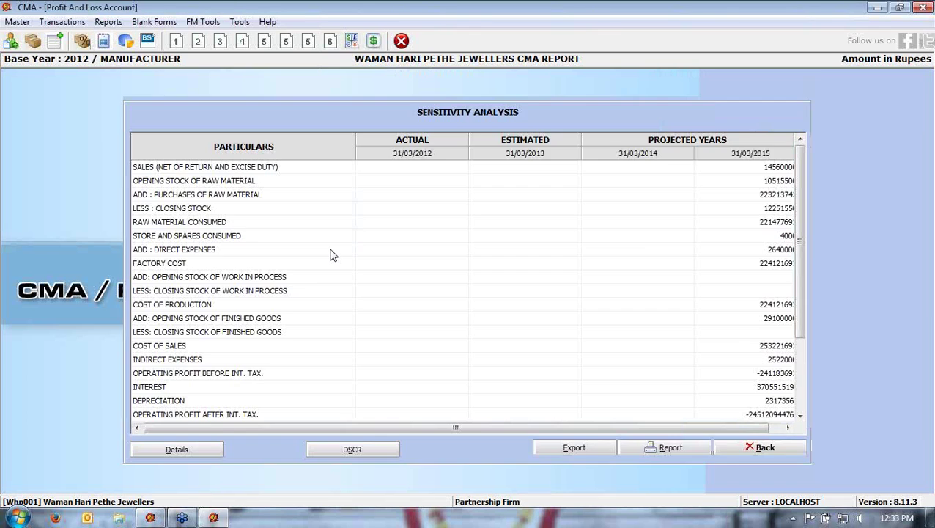
pyautogui.click(415, 276)
pyautogui.scroll(-1, 413, 286)
pyautogui.scroll(-1, 413, 285)
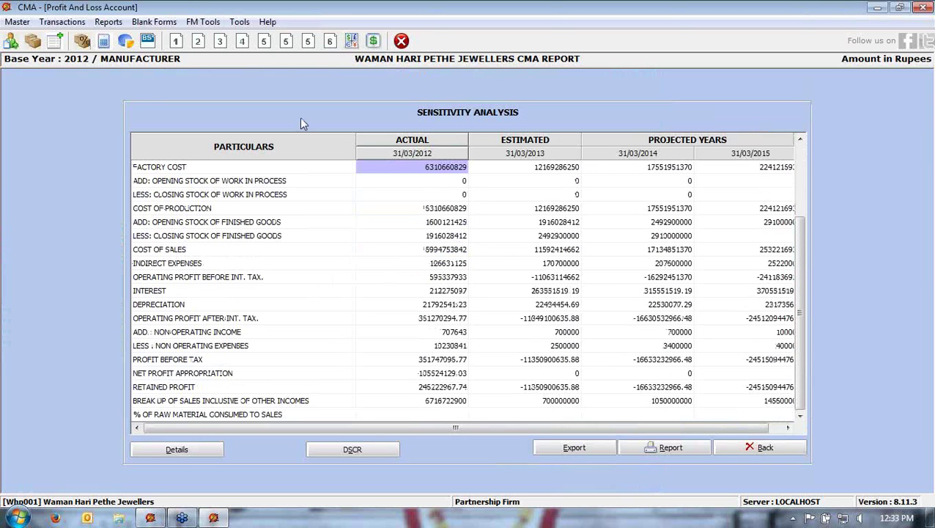
# View the DSCR ratios for the Sensitivity Analysis, and close the analysis to return to the main screen.
pyautogui.click(107, 22)
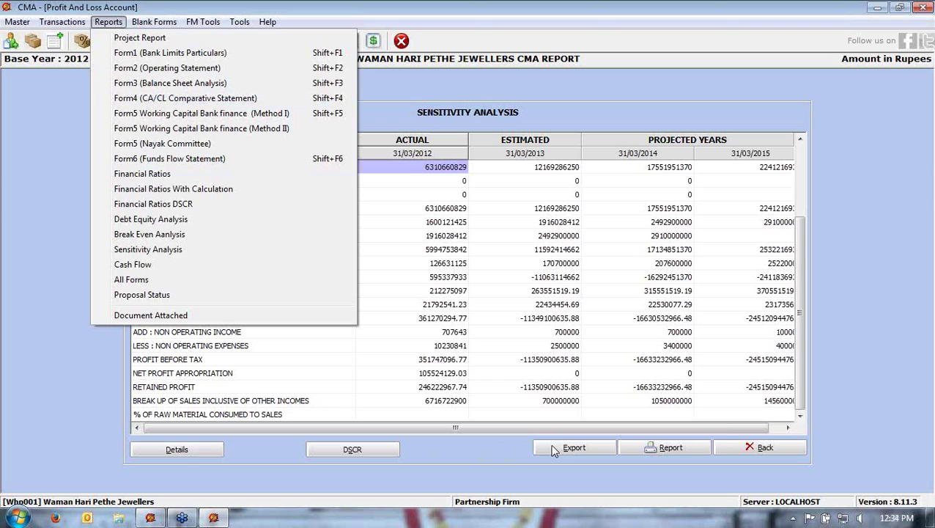
pyautogui.click(477, 462)
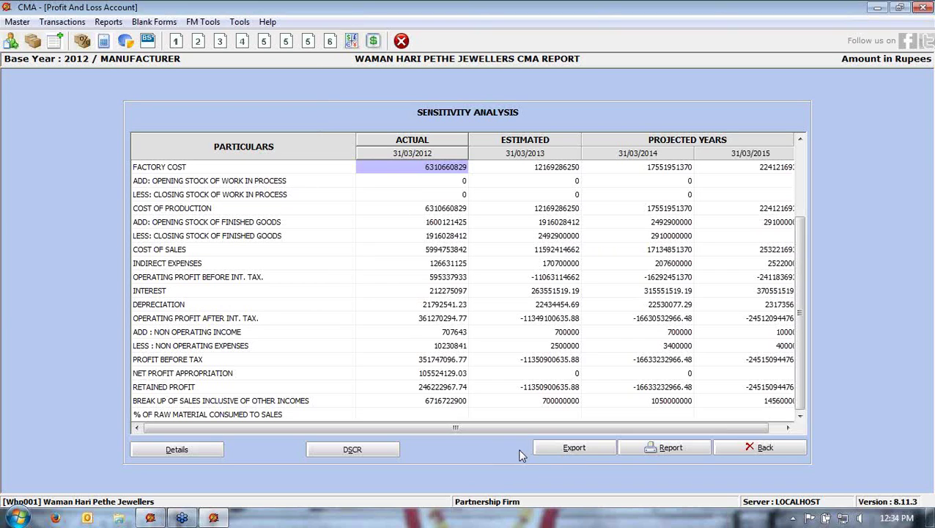
pyautogui.click(346, 445)
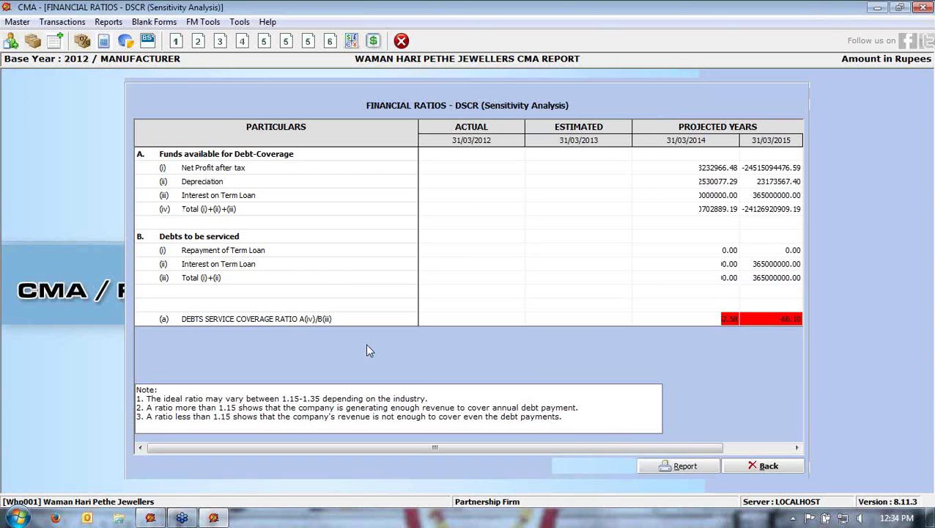
pyautogui.click(753, 467)
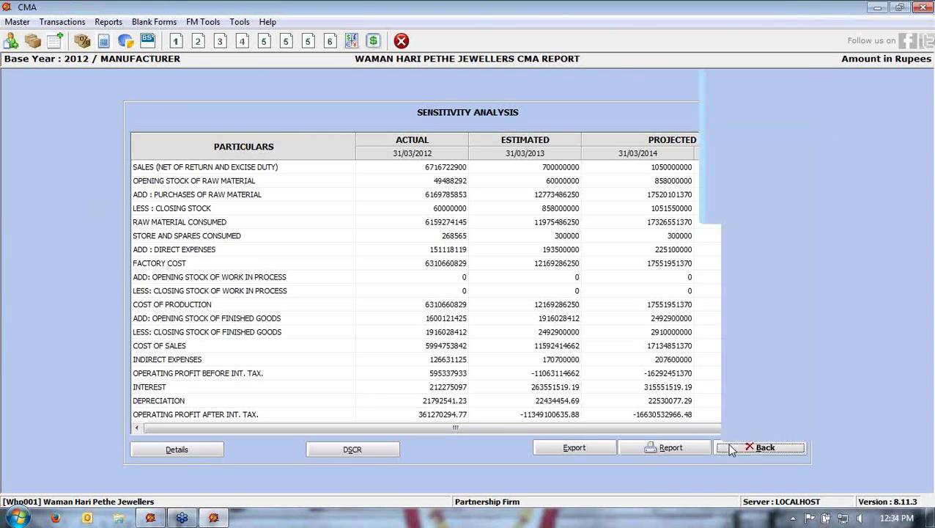
pyautogui.click(729, 448)
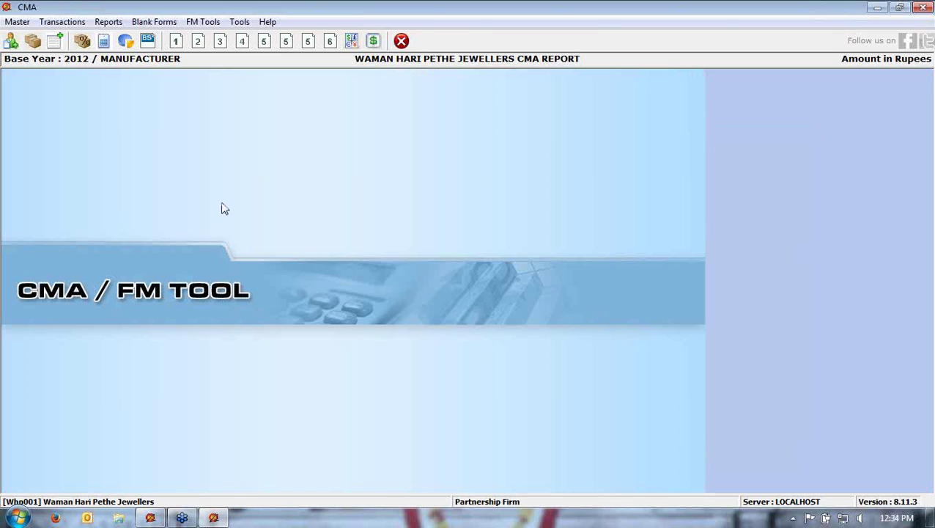
pyautogui.click(142, 25)
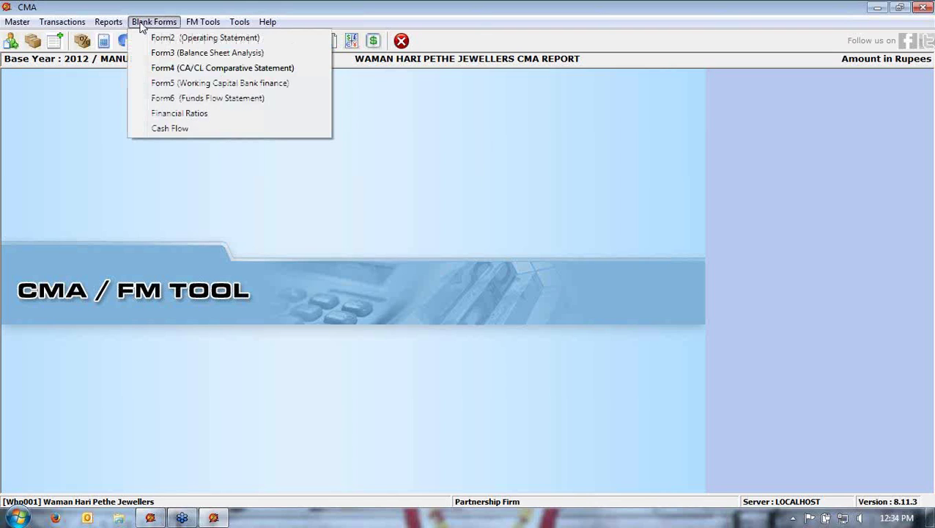
pyautogui.moveTo(202, 23)
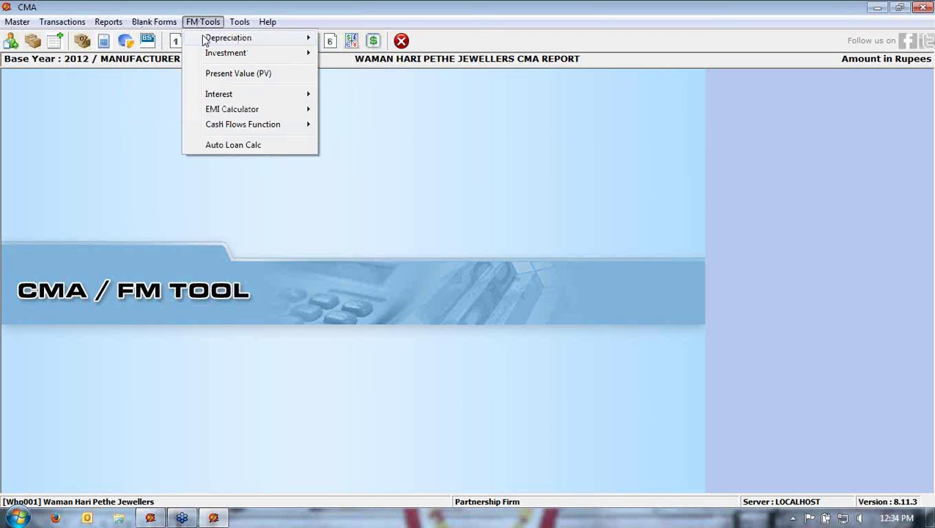
pyautogui.moveTo(205, 41)
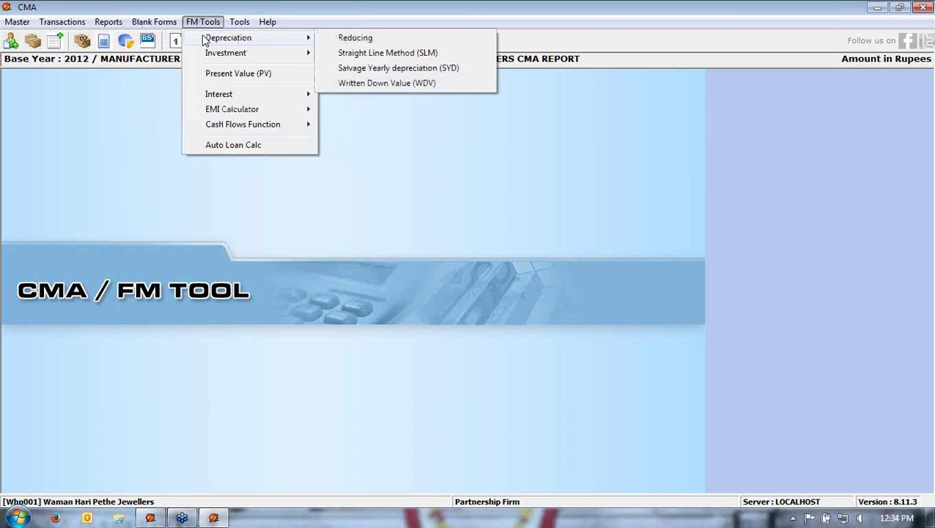
pyautogui.moveTo(206, 58)
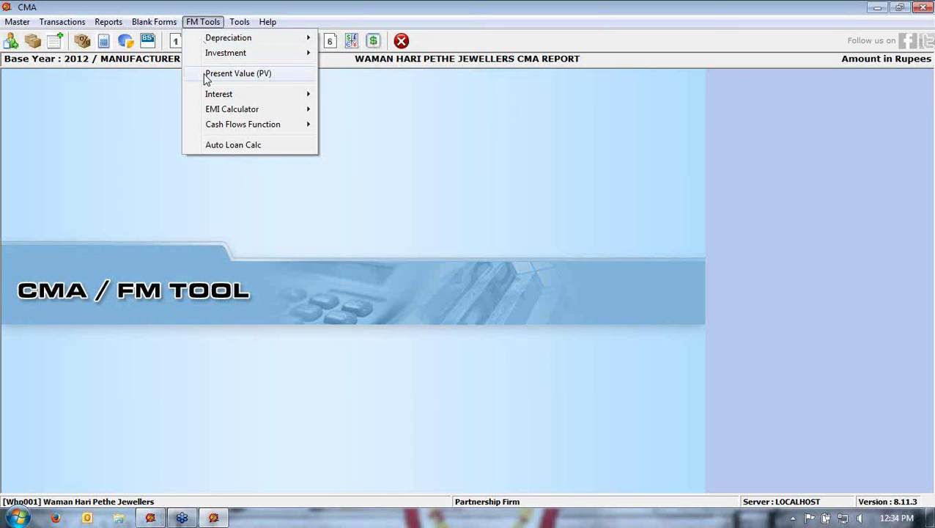
pyautogui.moveTo(208, 98)
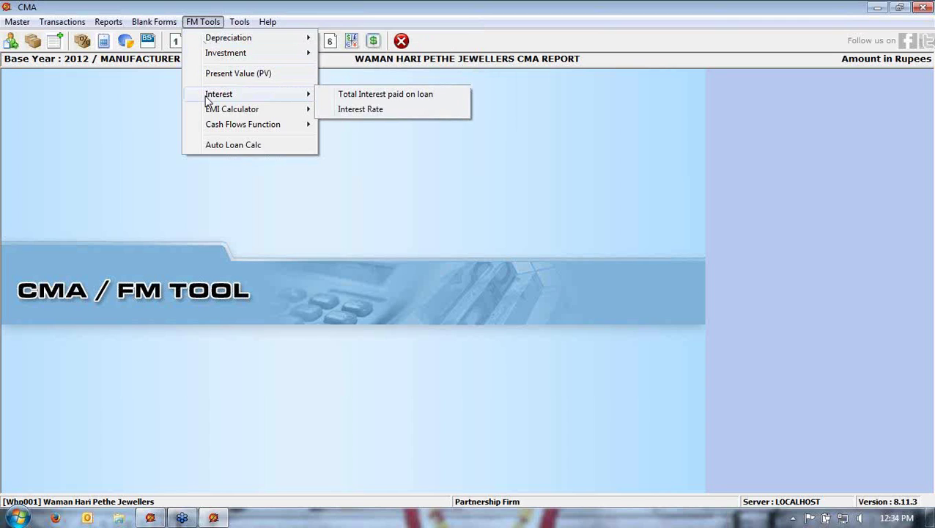
pyautogui.moveTo(207, 115)
pyautogui.click(120, 198)
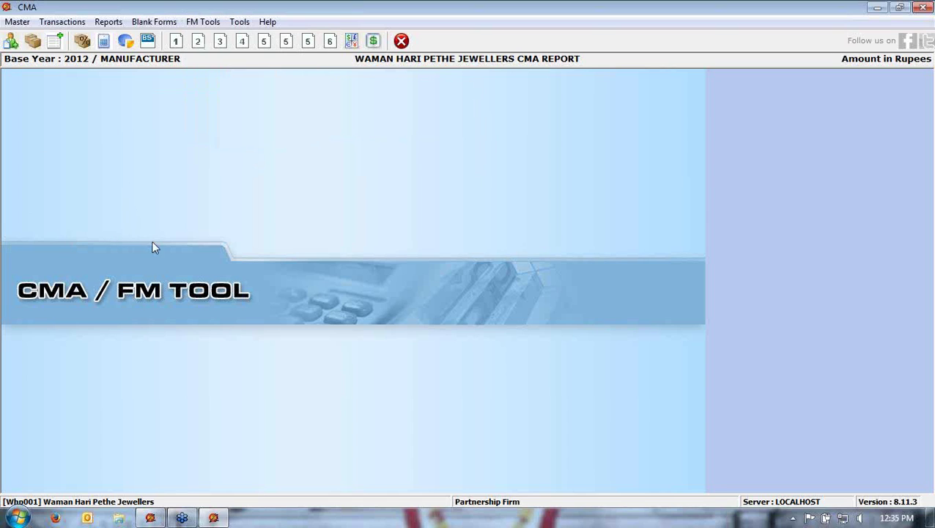